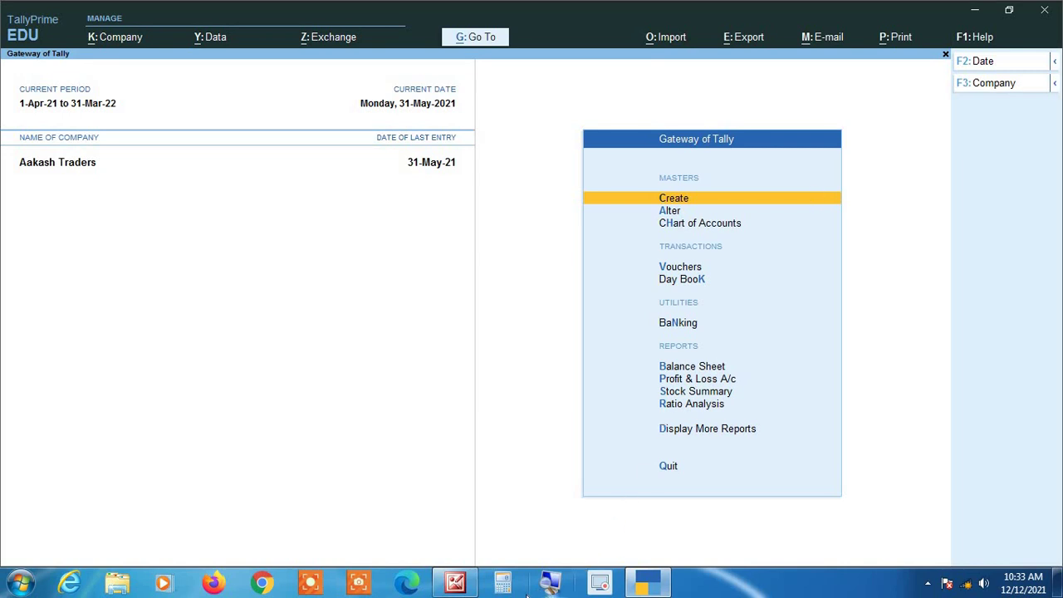
Step: Switch to the picture viewer to examine the GST portal's record detail tiles, and return to TallyPrime
{"action": "mouse_move", "coordinate": [455, 581]}
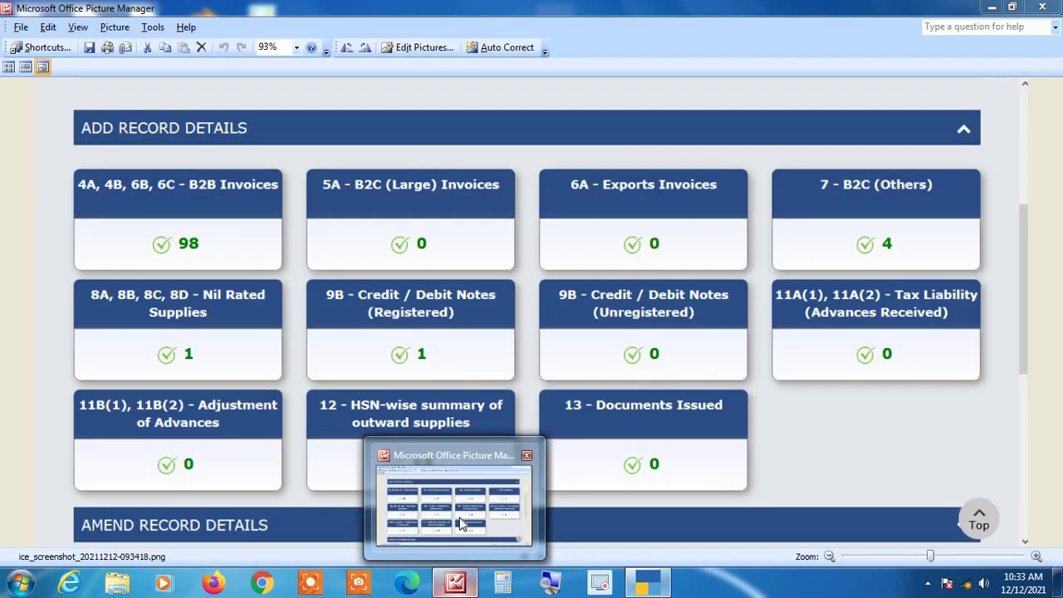
{"action": "left_click", "coordinate": [461, 531]}
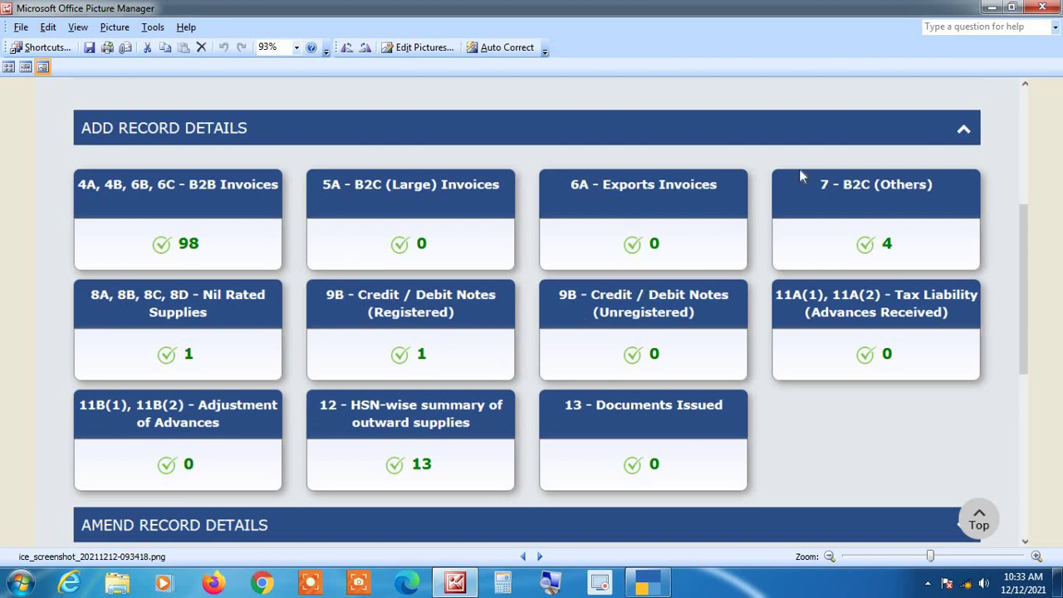
{"action": "left_click", "coordinate": [992, 12]}
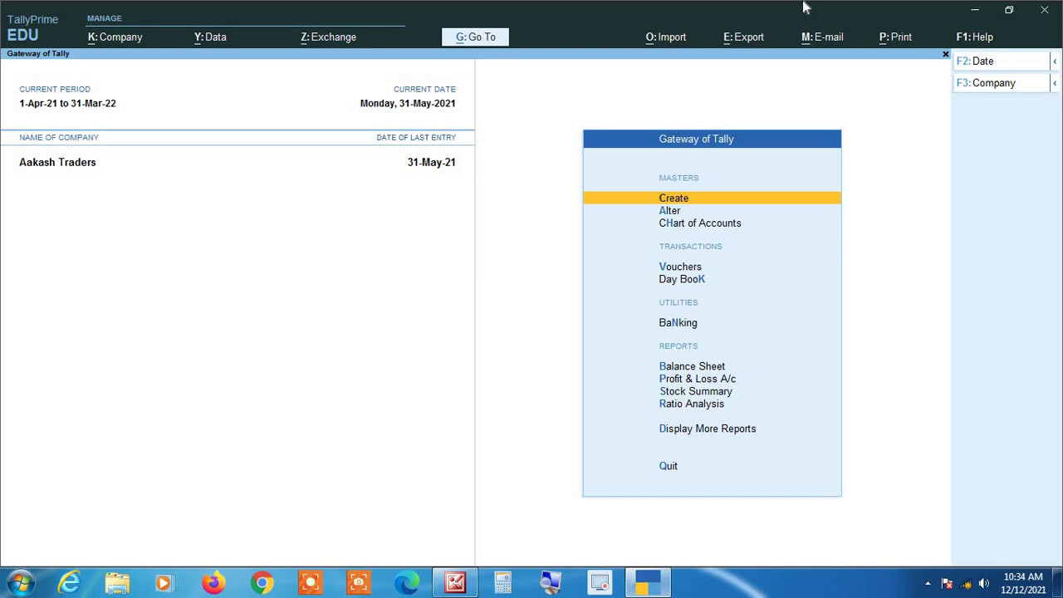
Step: Open Display More Reports from the Gateway of Tally
{"action": "key", "text": "Down"}
{"action": "key", "text": "Down"}
{"action": "key", "text": "Down"}
{"action": "key", "text": "Down"}
{"action": "key", "text": "Down"}
{"action": "key", "text": "Down"}
{"action": "key", "text": "Down"}
{"action": "key", "text": "Down"}
{"action": "key", "text": "Down"}
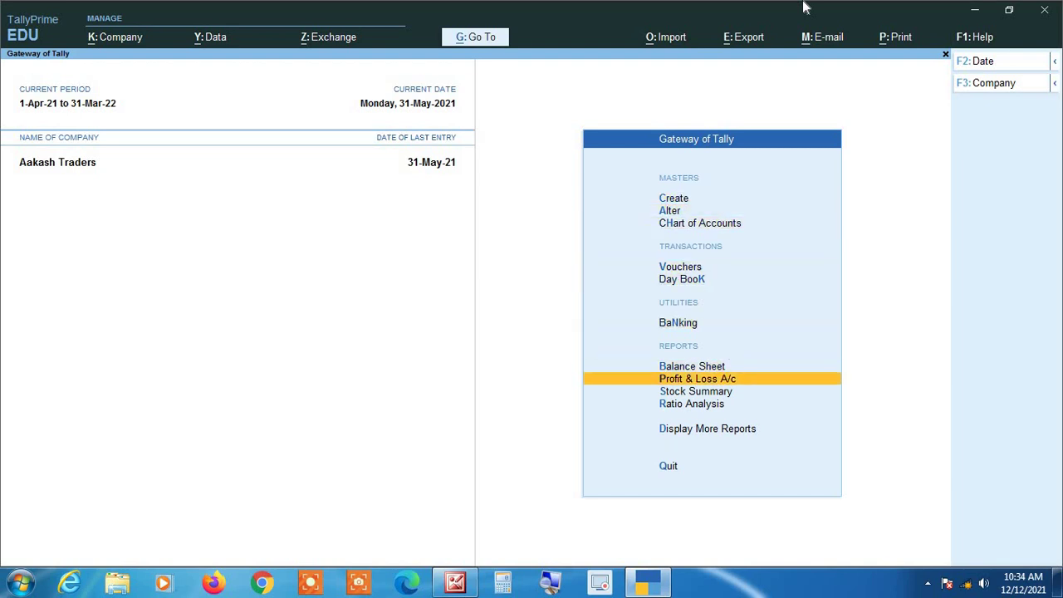
{"action": "key", "text": "Down"}
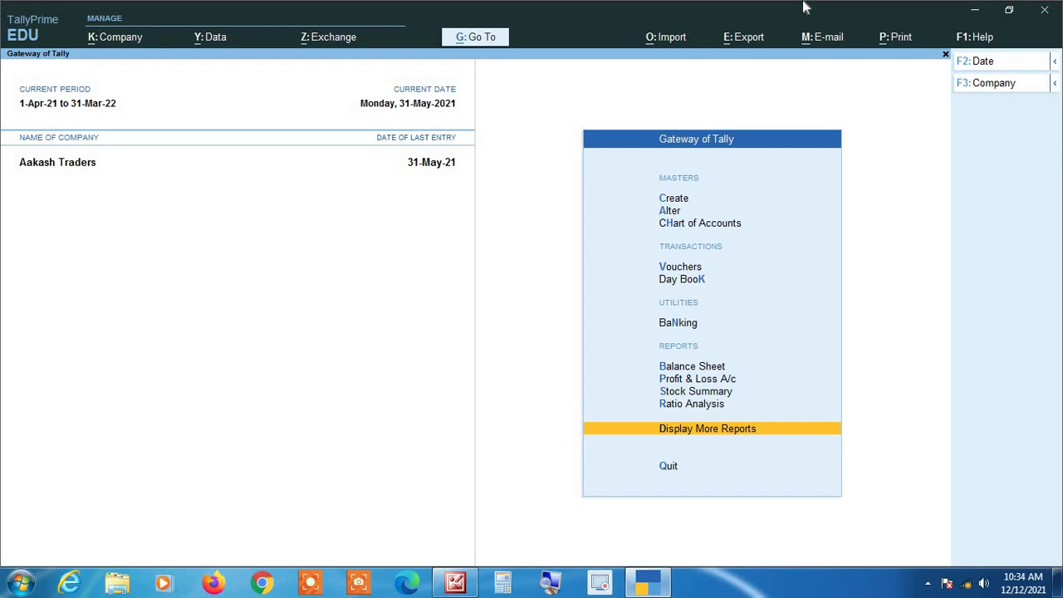
{"action": "key", "text": "Return"}
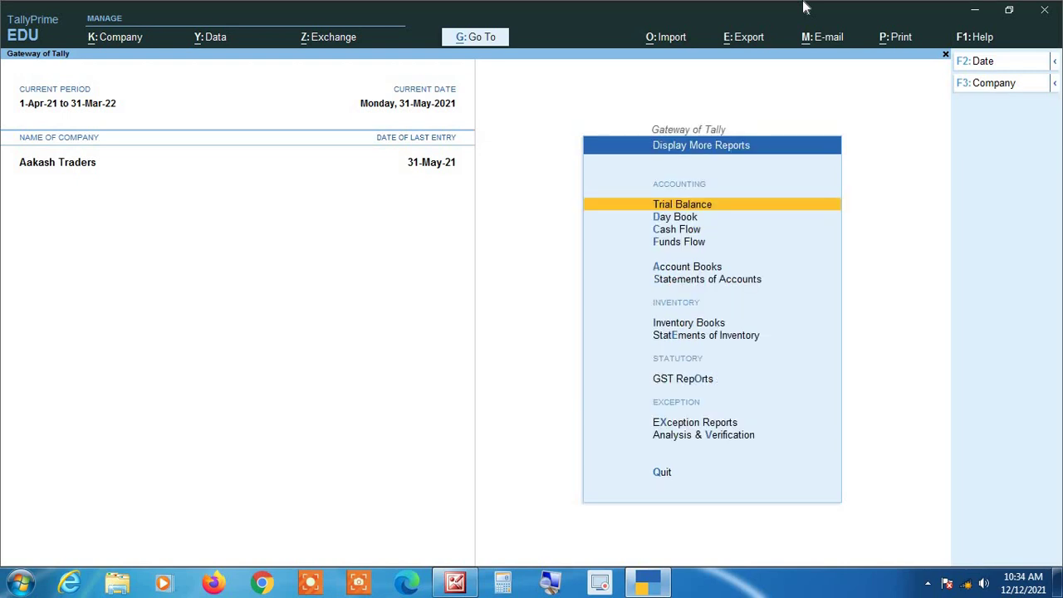
Step: Open the GSTR-1 report from the statutory GST Reports
{"action": "key", "text": "Down"}
{"action": "key", "text": "Down"}
{"action": "key", "text": "Down"}
{"action": "key", "text": "Down"}
{"action": "key", "text": "Down"}
{"action": "key", "text": "Down"}
{"action": "key", "text": "Down"}
{"action": "key", "text": "Down"}
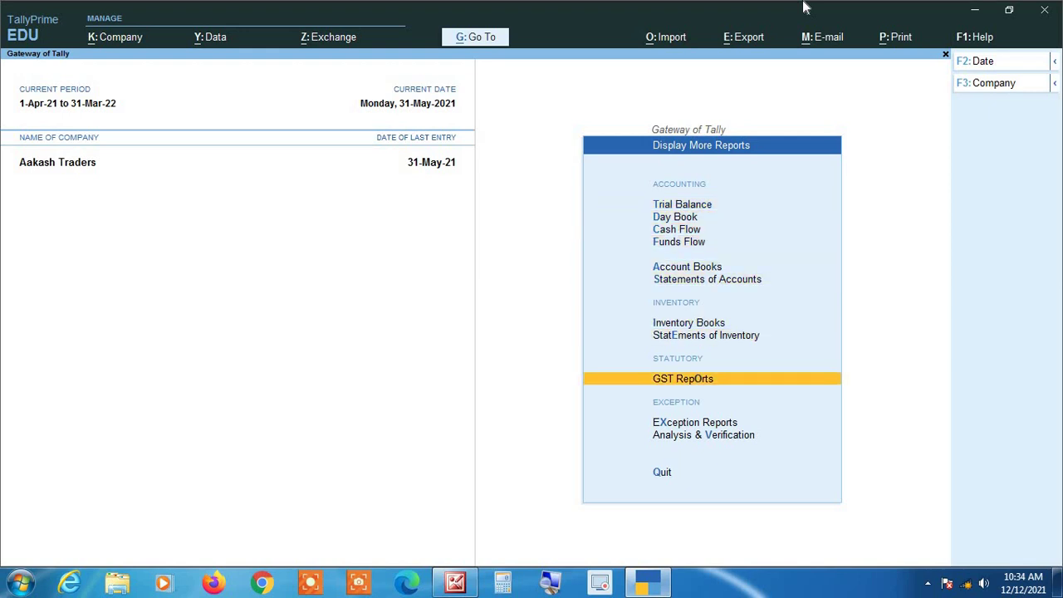
{"action": "key", "text": "Return"}
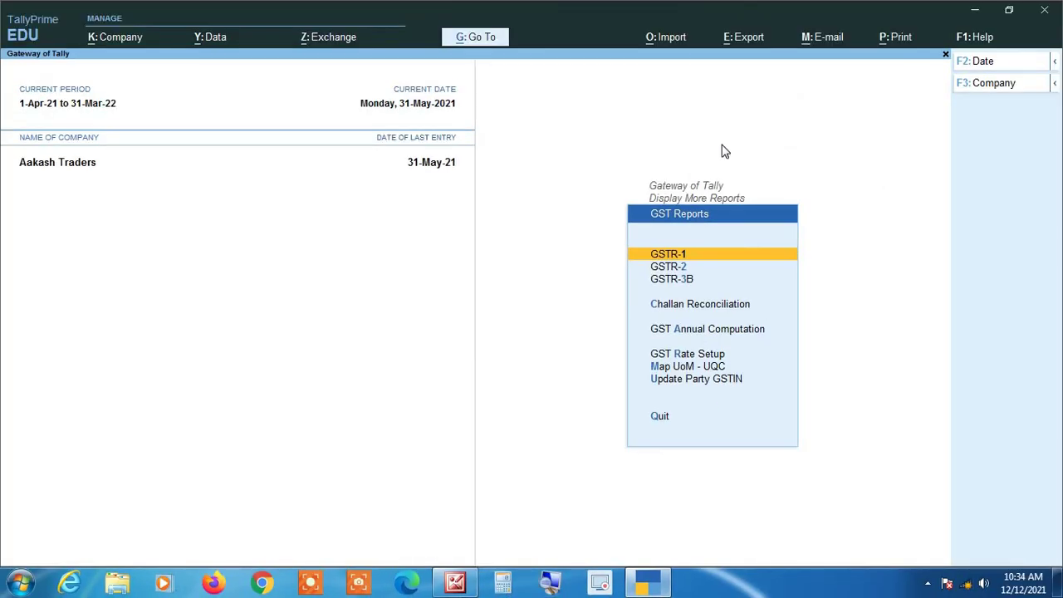
{"action": "key", "text": "Return"}
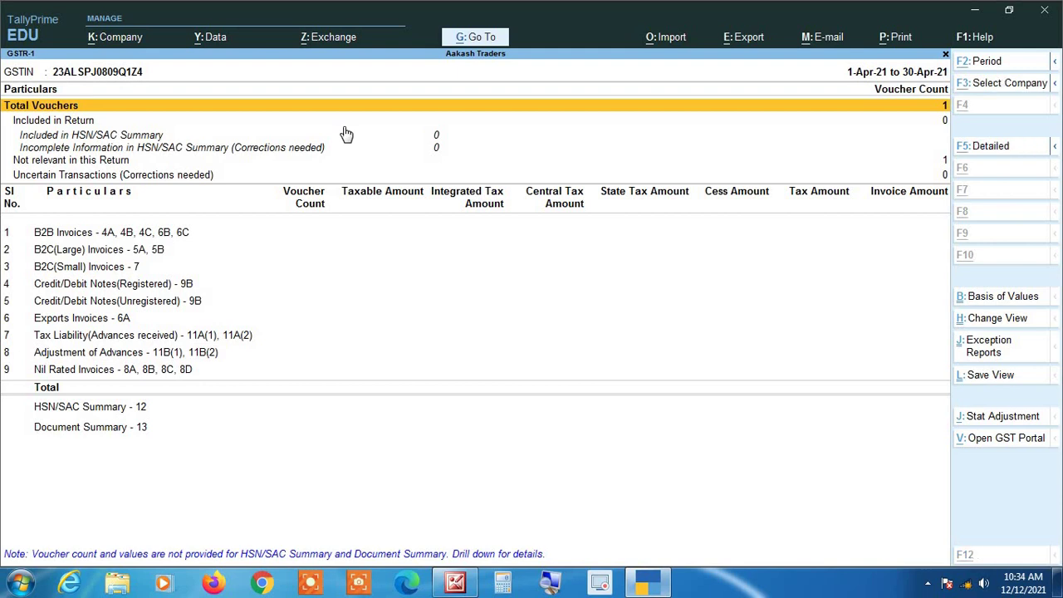
Step: Set the GSTR-1 report period from 1-5-2021 to 31-5-2021
{"action": "key", "text": "F2"}
{"action": "type", "text": "1-5-2021"}
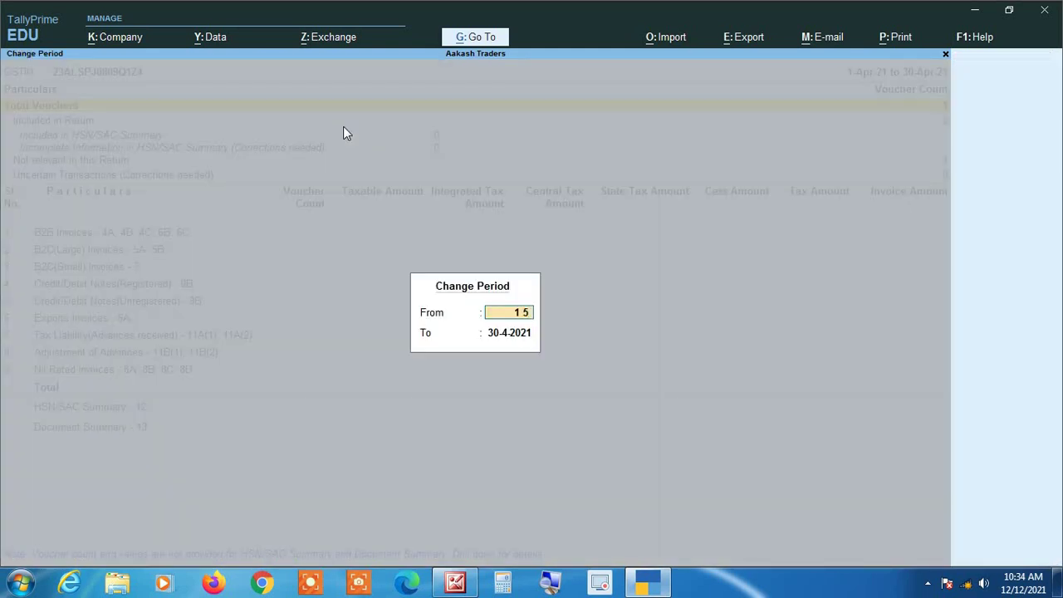
{"action": "key", "text": "Return"}
{"action": "type", "text": "31 5 21"}
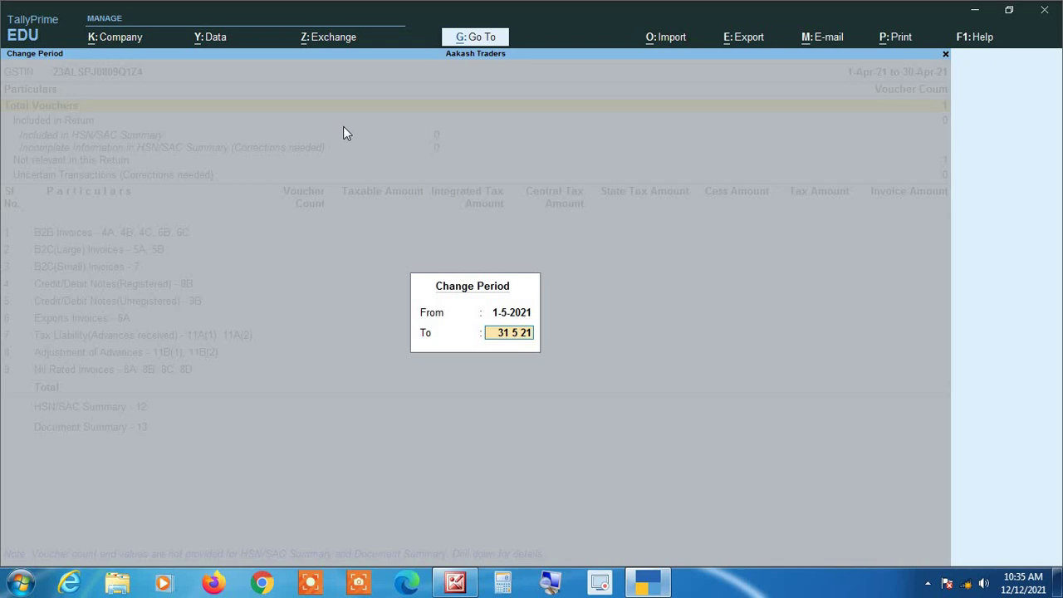
{"action": "key", "text": "Return"}
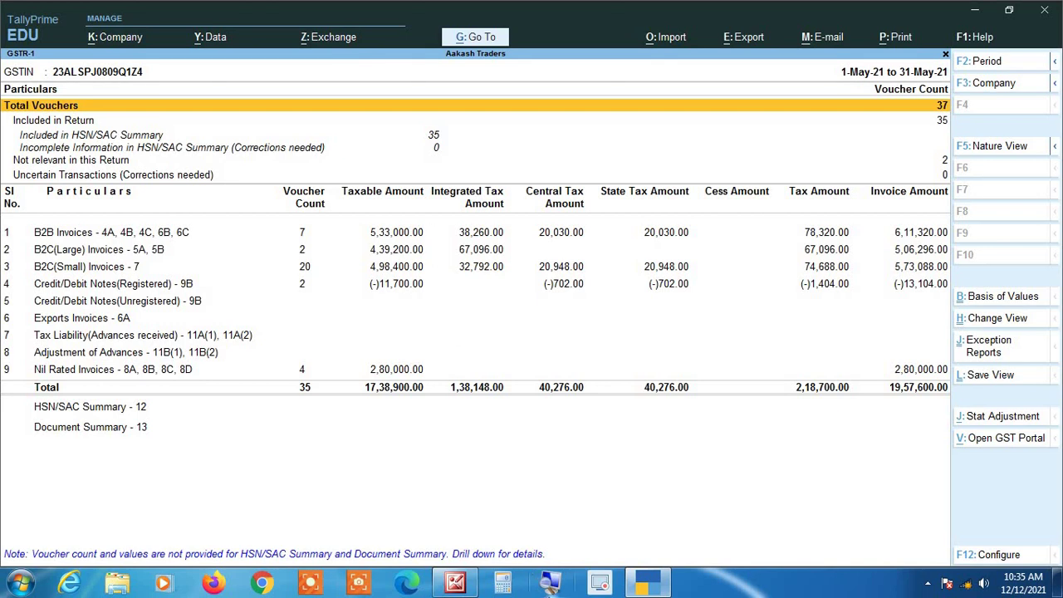
Step: Magnify the screen and examine the voucher summary lines from Total Vouchers down to Uncertain Transactions
{"action": "left_click", "coordinate": [551, 583]}
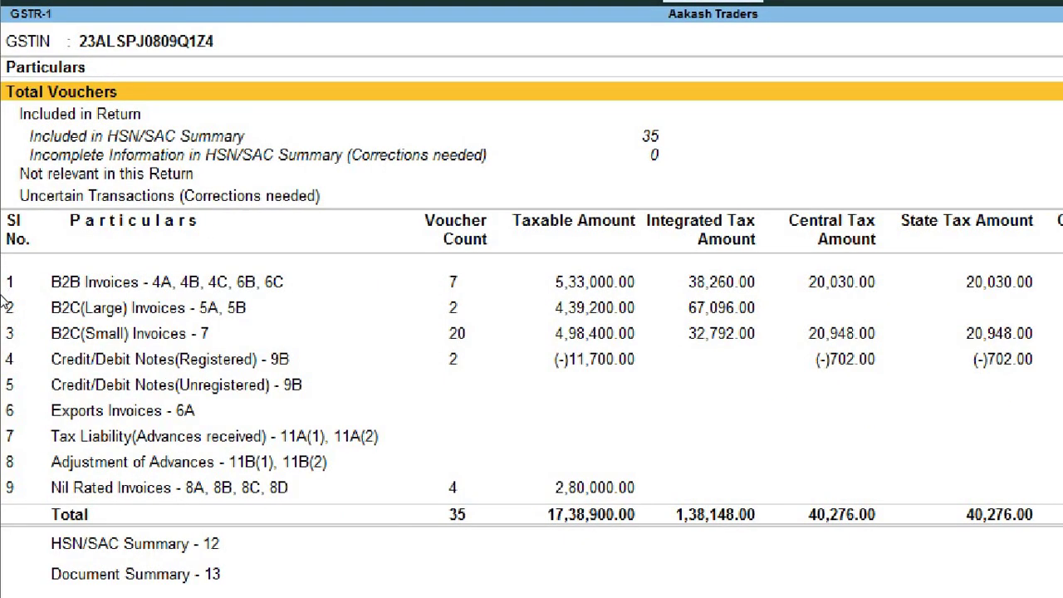
{"action": "key", "text": "Down"}
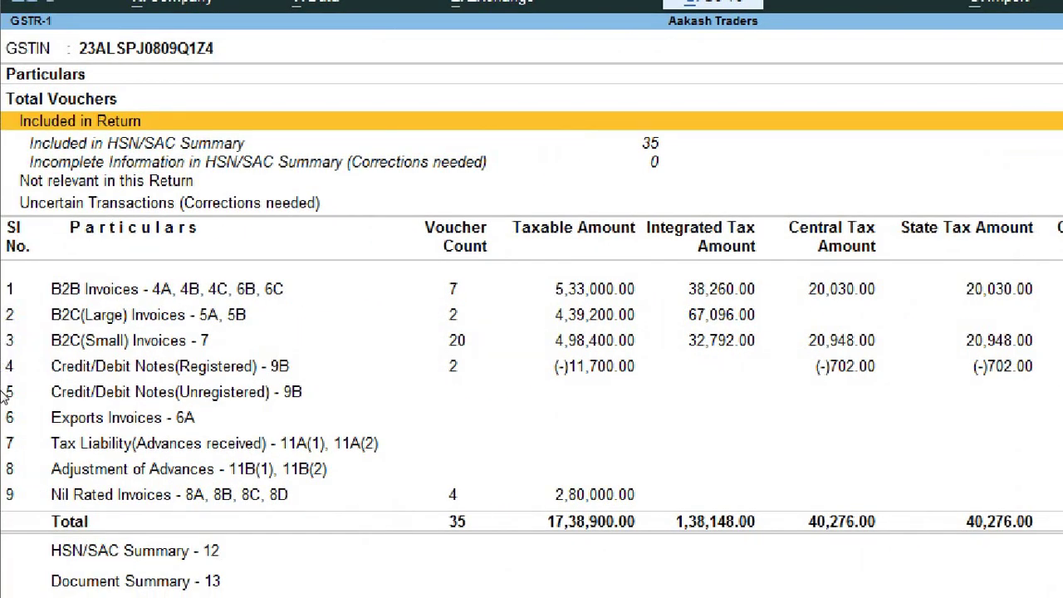
{"action": "key", "text": "Down"}
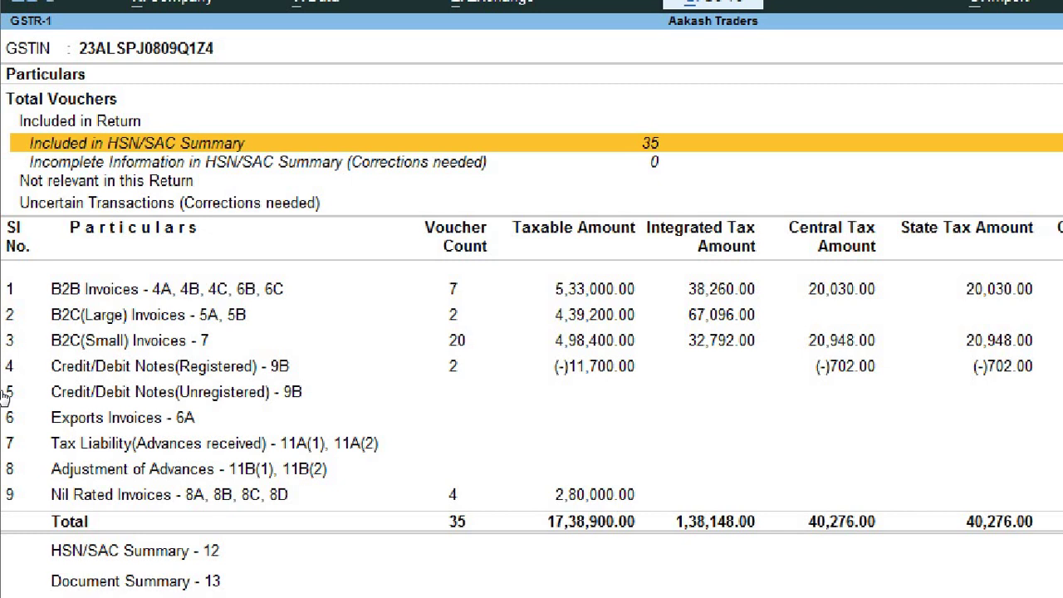
{"action": "key", "text": "Down"}
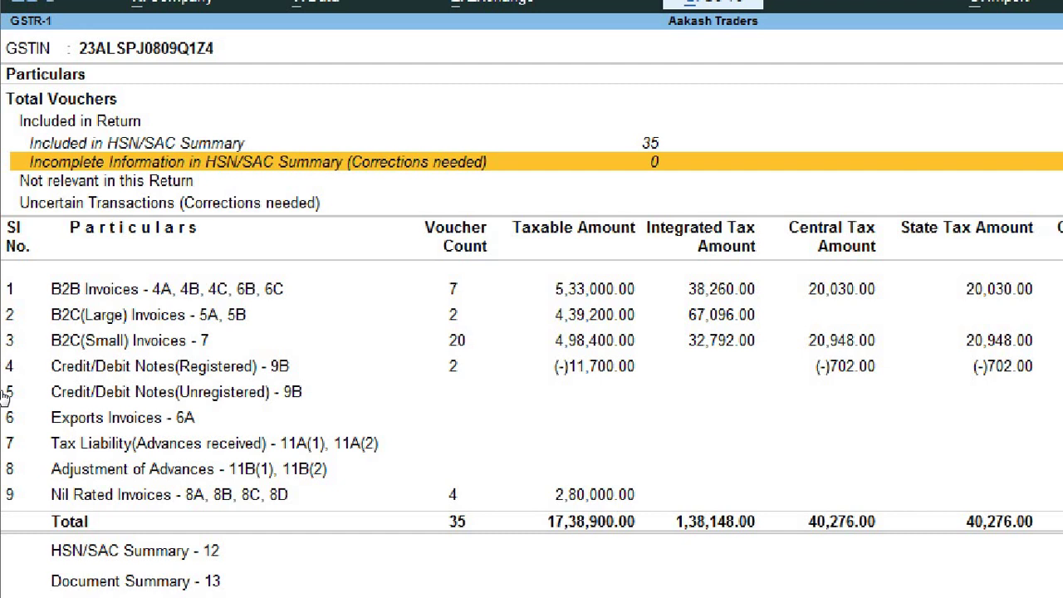
{"action": "key", "text": "Up"}
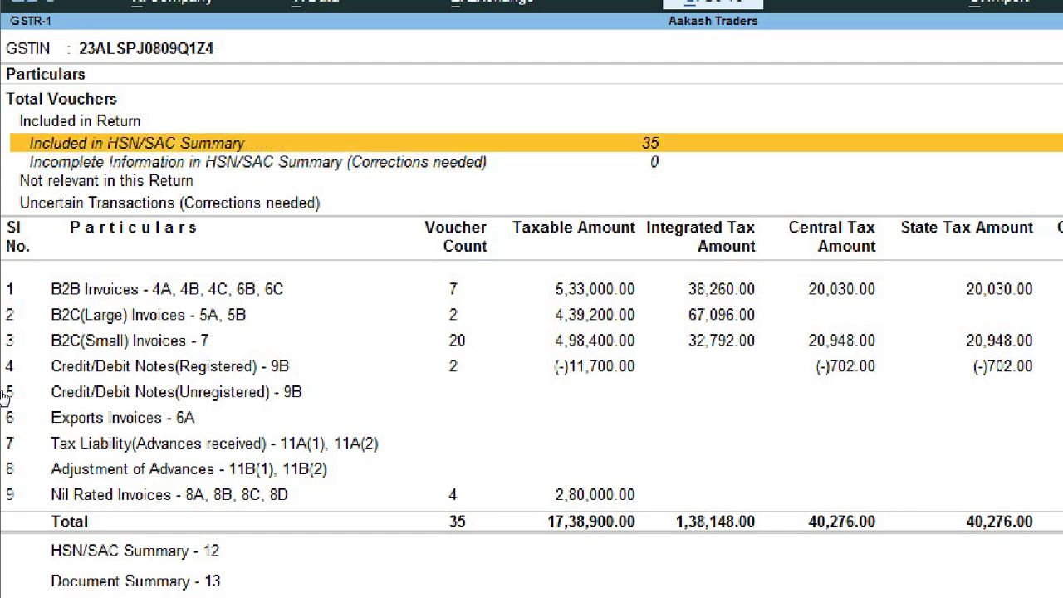
{"action": "key", "text": "Down"}
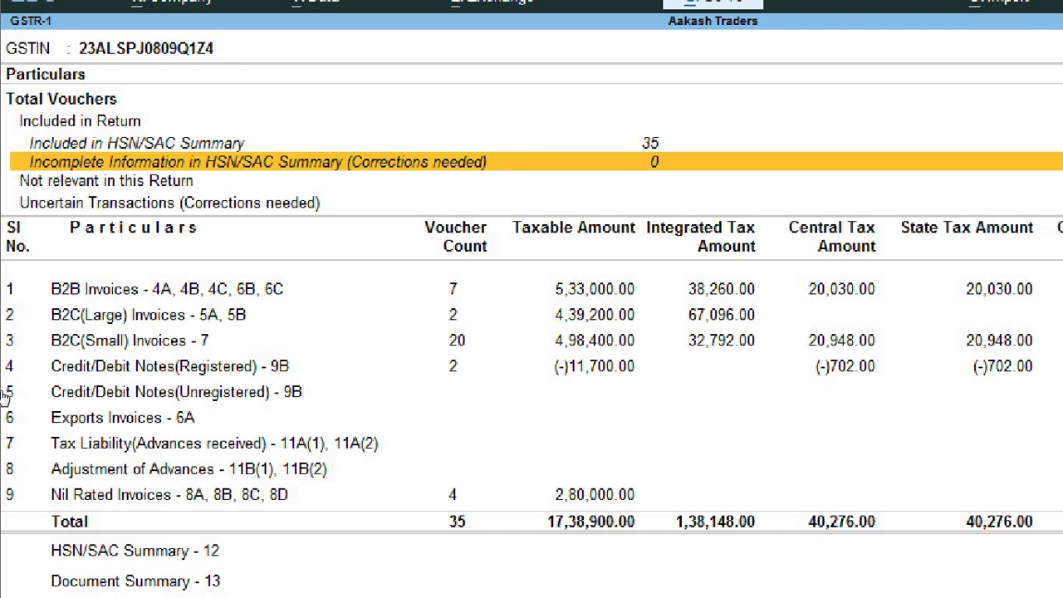
{"action": "key", "text": "Down"}
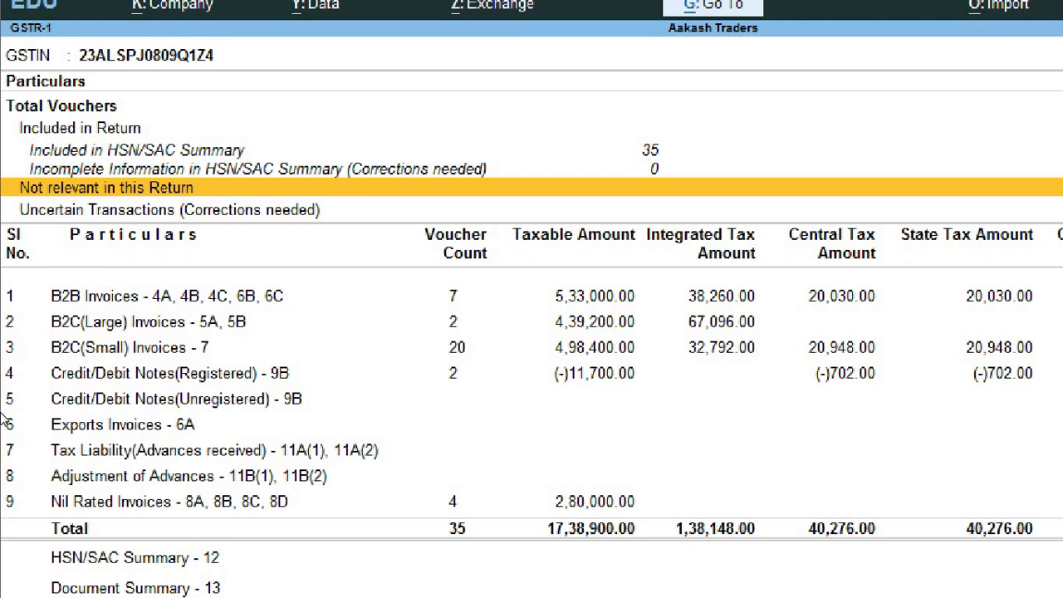
{"action": "key", "text": "Down"}
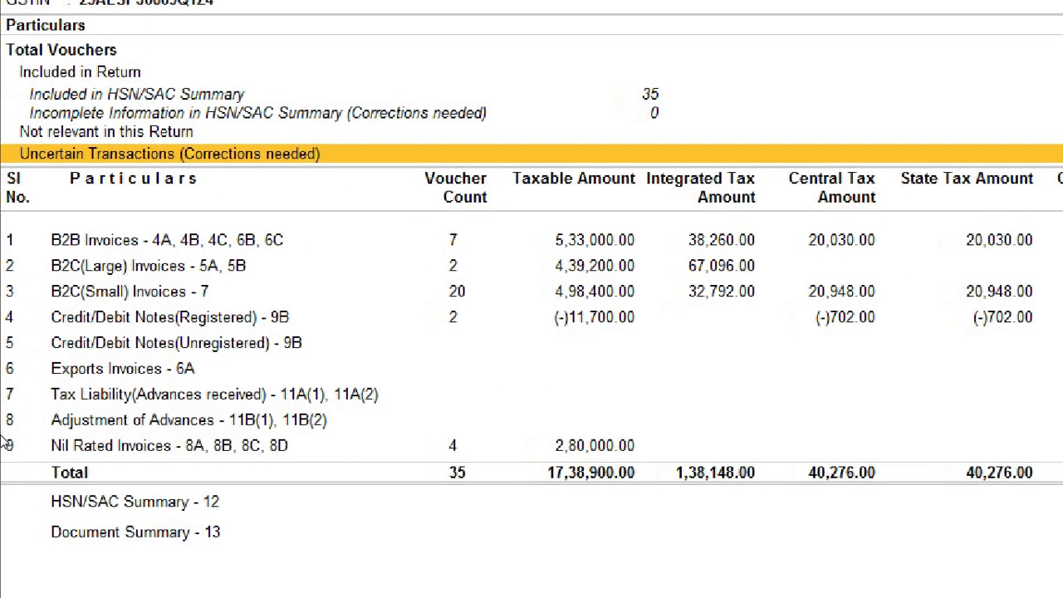
Step: Examine each GSTR-1 section from B2B Invoices through Nil Rated Invoices, plus the HSN/SAC Summary and Document Summary lines
{"action": "key", "text": "Down"}
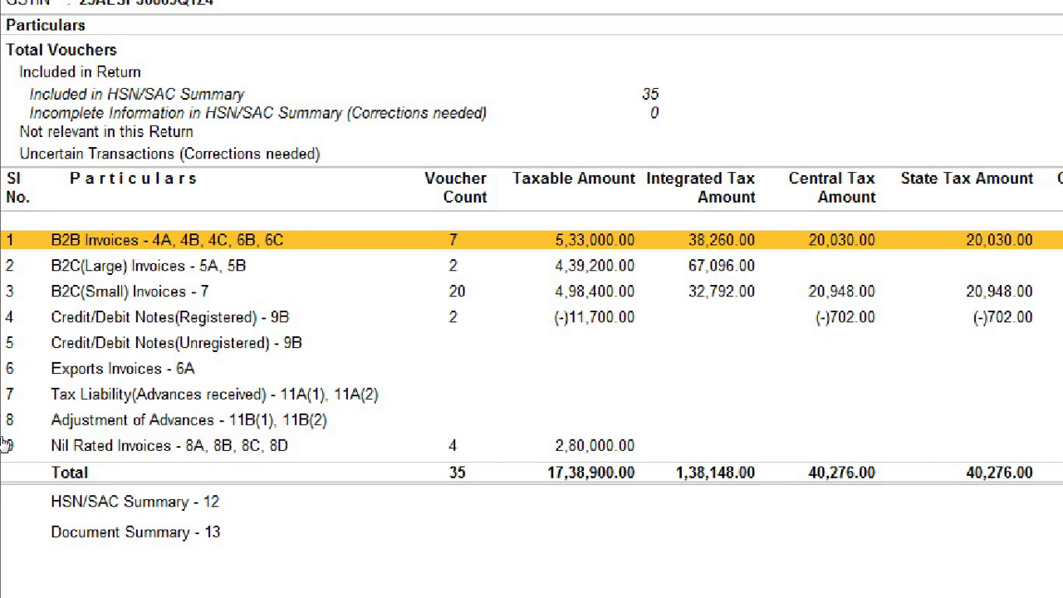
{"action": "key", "text": "Down"}
{"action": "key", "text": "Down"}
{"action": "key", "text": "Down"}
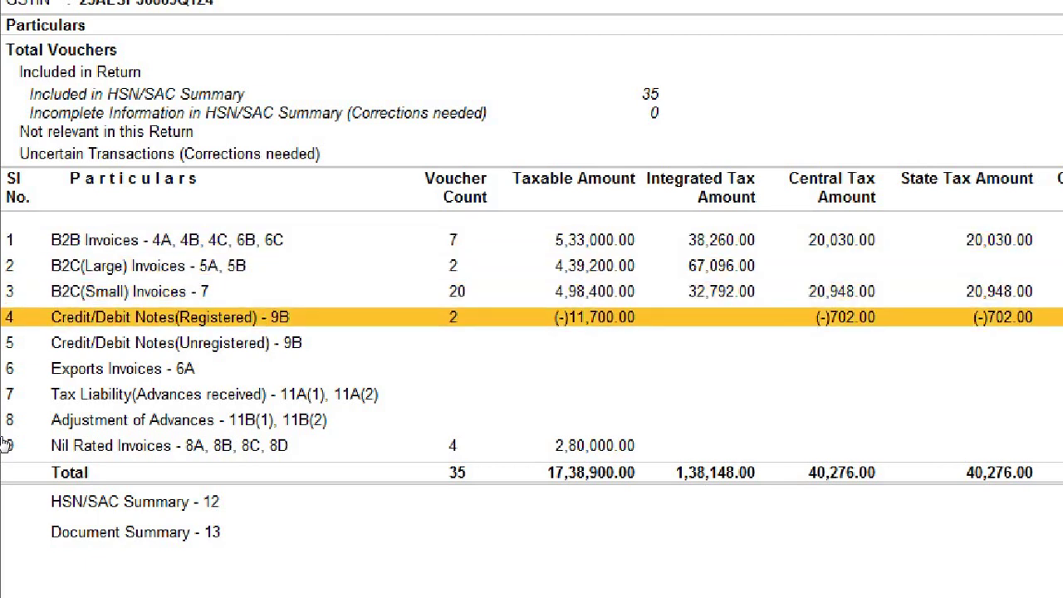
{"action": "key", "text": "Up"}
{"action": "key", "text": "Up"}
{"action": "key", "text": "Up"}
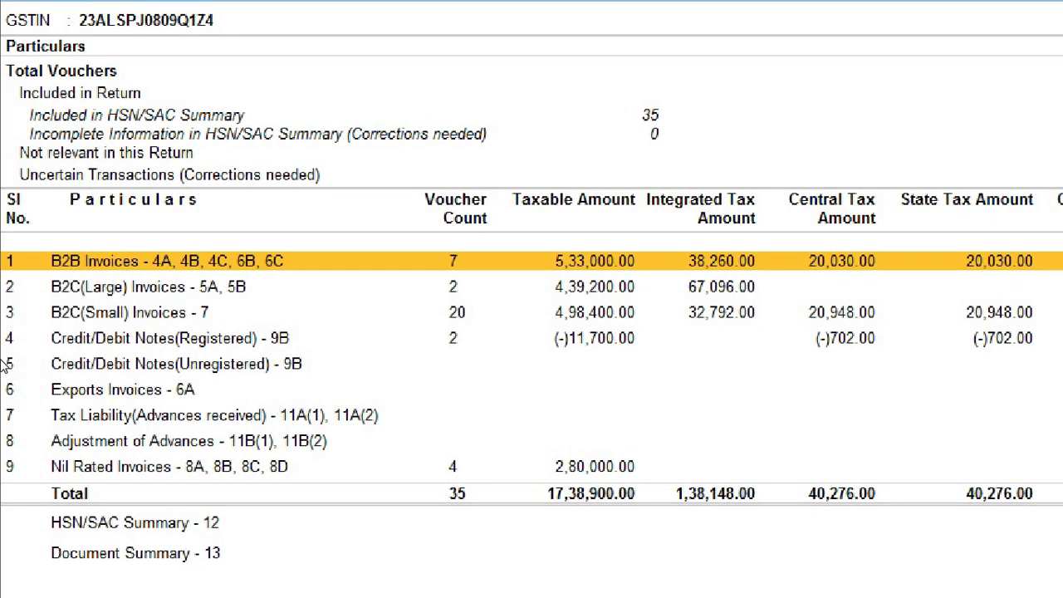
{"action": "key", "text": "Down"}
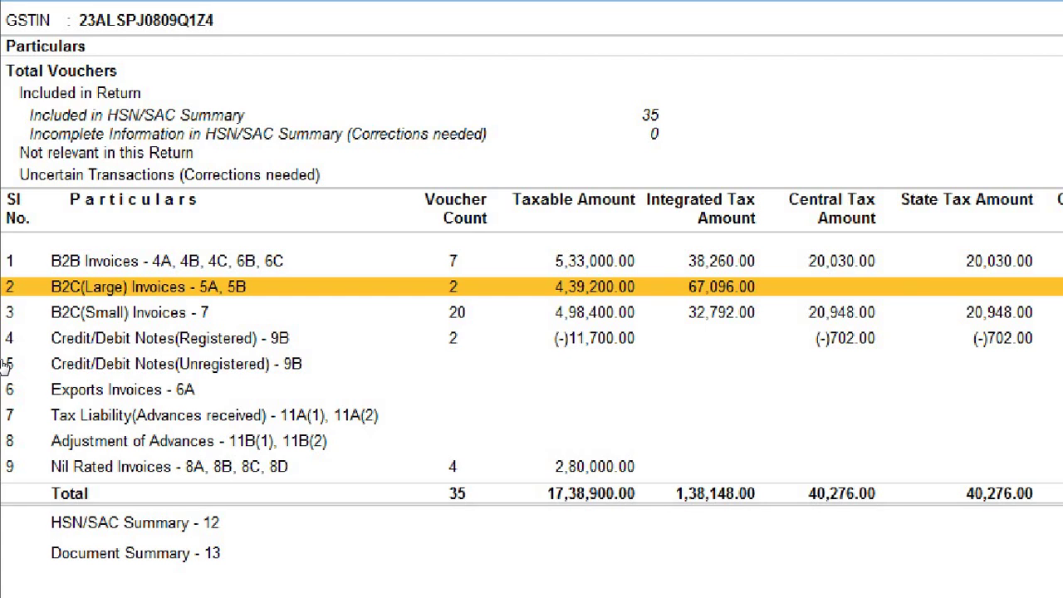
{"action": "key", "text": "Down"}
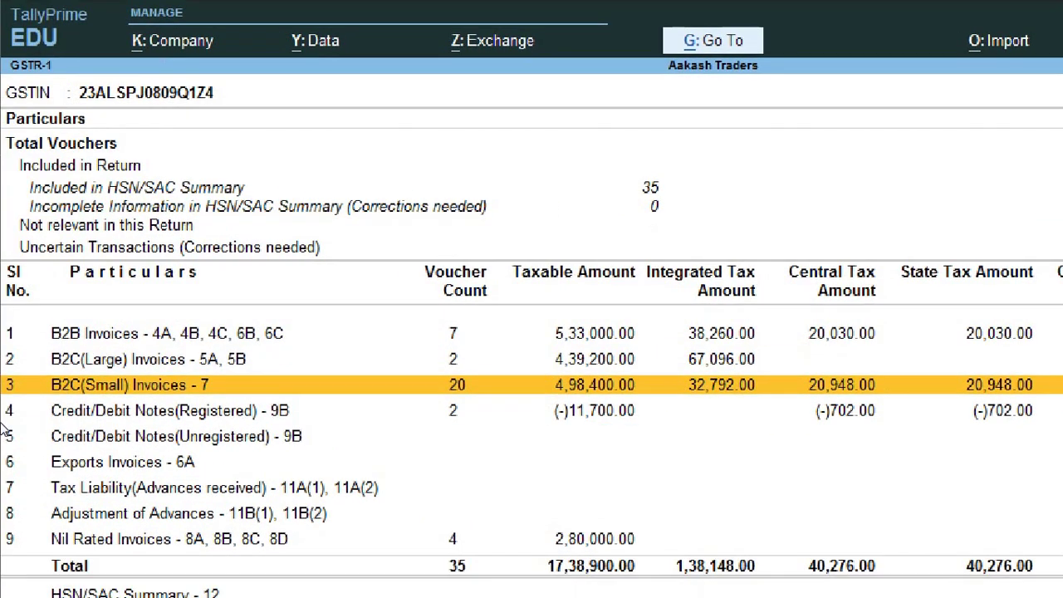
{"action": "key", "text": "Down"}
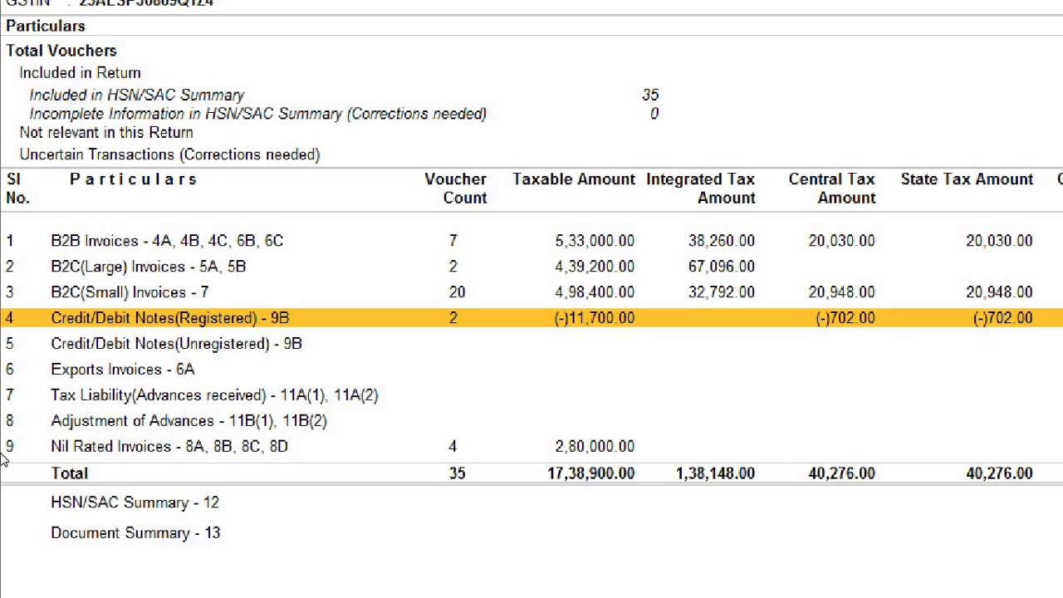
{"action": "key", "text": "Down"}
{"action": "key", "text": "Down"}
{"action": "key", "text": "Down"}
{"action": "key", "text": "Down"}
{"action": "key", "text": "Down"}
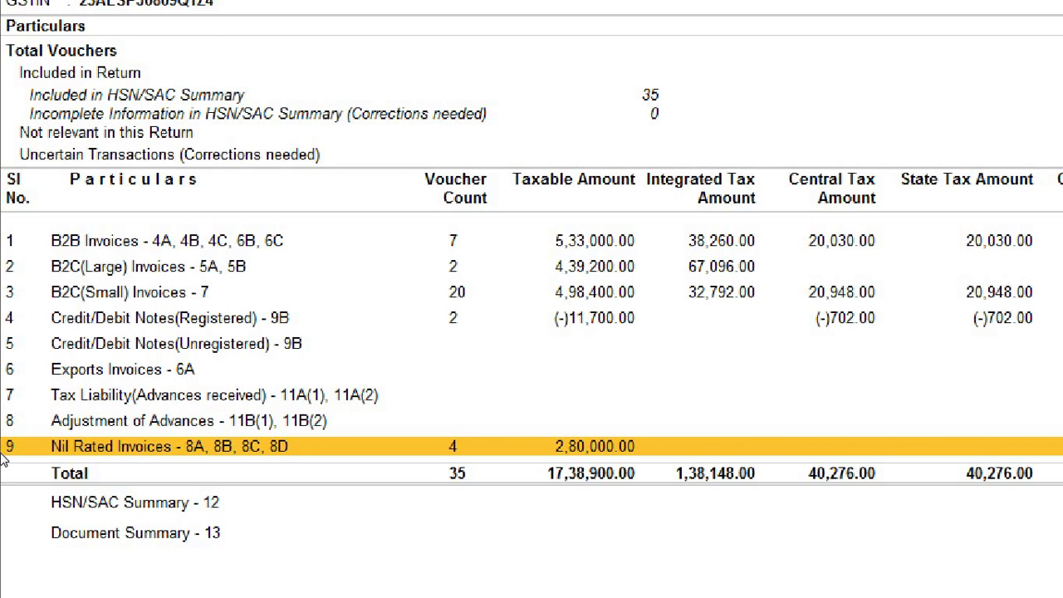
{"action": "key", "text": "Down"}
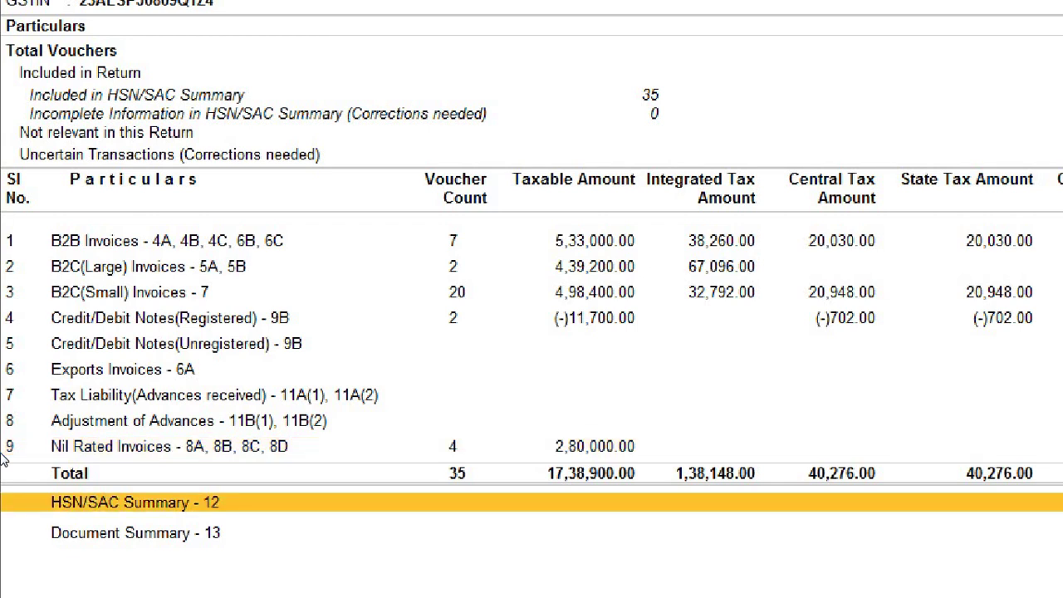
{"action": "key", "text": "Down"}
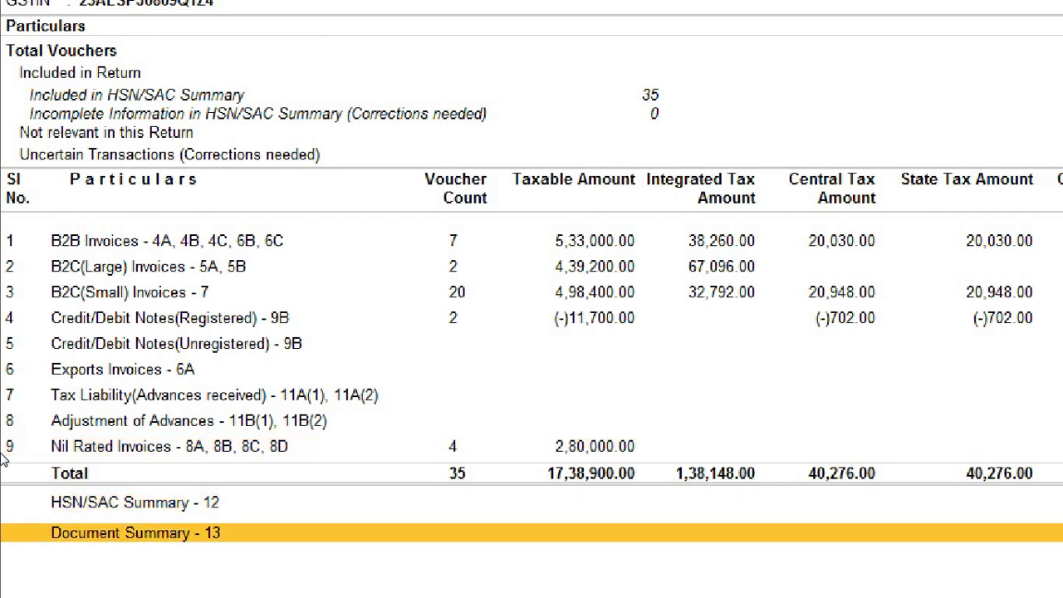
Step: Open the voucher register for B2B Invoices - 4A, 4B, 4C, 6B, 6C
{"action": "key", "text": "Up"}
{"action": "key", "text": "Up"}
{"action": "key", "text": "Up"}
{"action": "key", "text": "Up"}
{"action": "key", "text": "Up"}
{"action": "key", "text": "Up"}
{"action": "key", "text": "Up"}
{"action": "key", "text": "Up"}
{"action": "key", "text": "Up"}
{"action": "key", "text": "Up"}
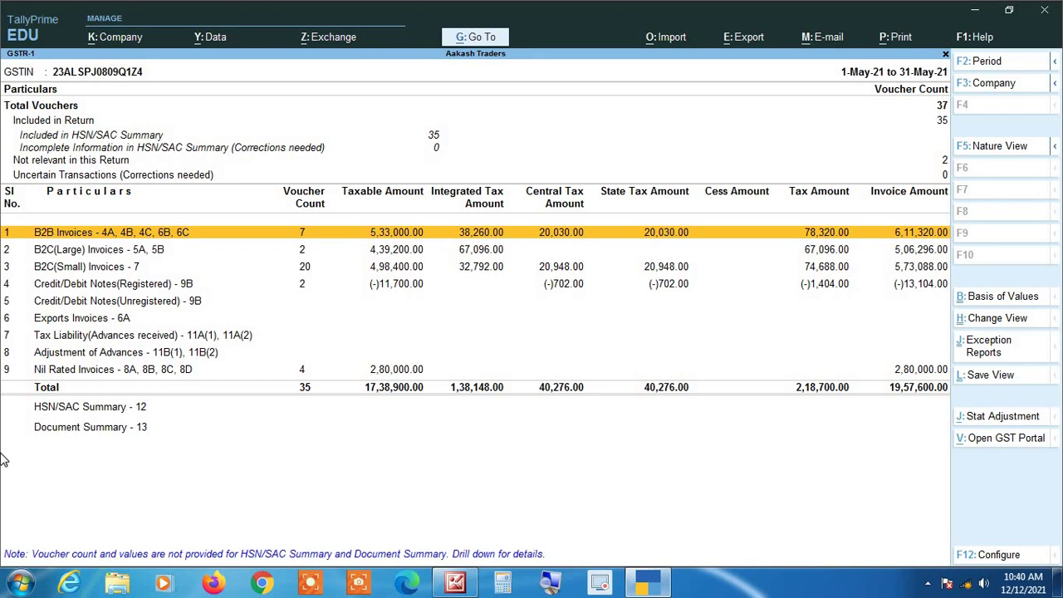
{"action": "key", "text": "Return"}
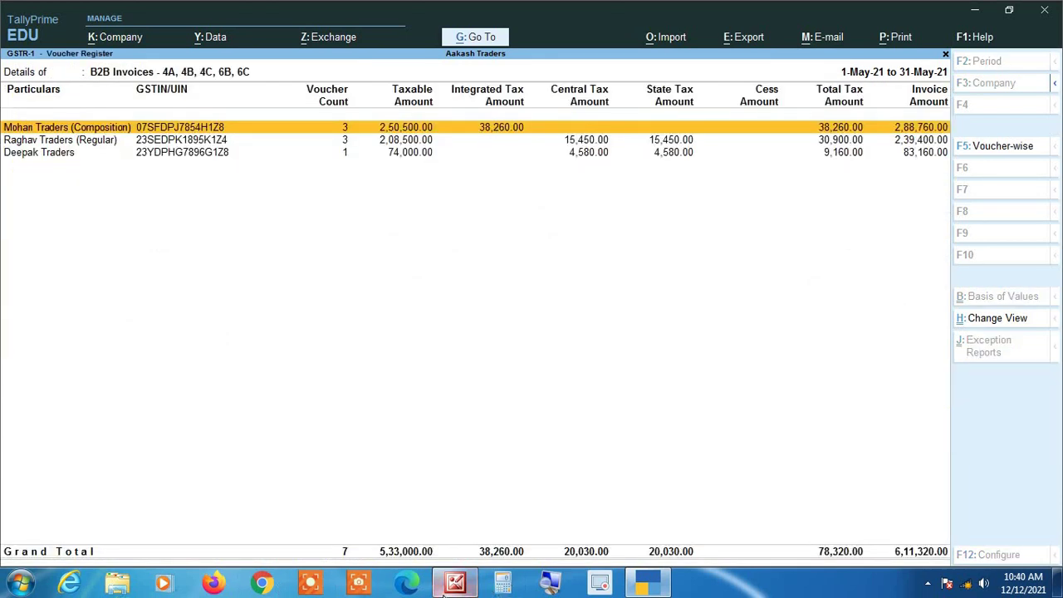
Step: Magnify the B2B voucher register and examine the party-wise GSTIN, voucher count and tax amounts
{"action": "left_click", "coordinate": [550, 589]}
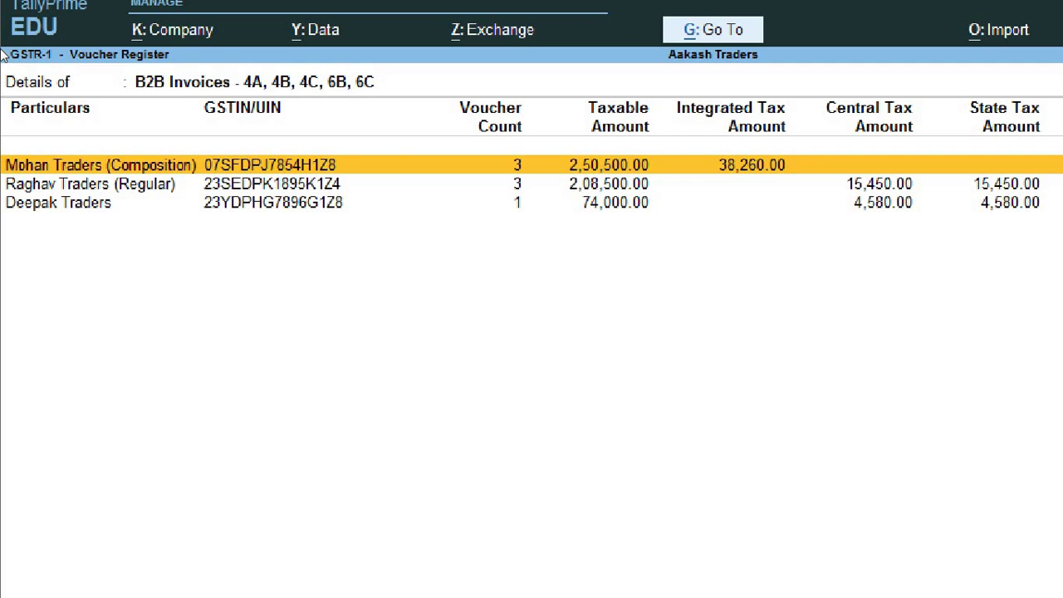
{"action": "key", "text": "Down"}
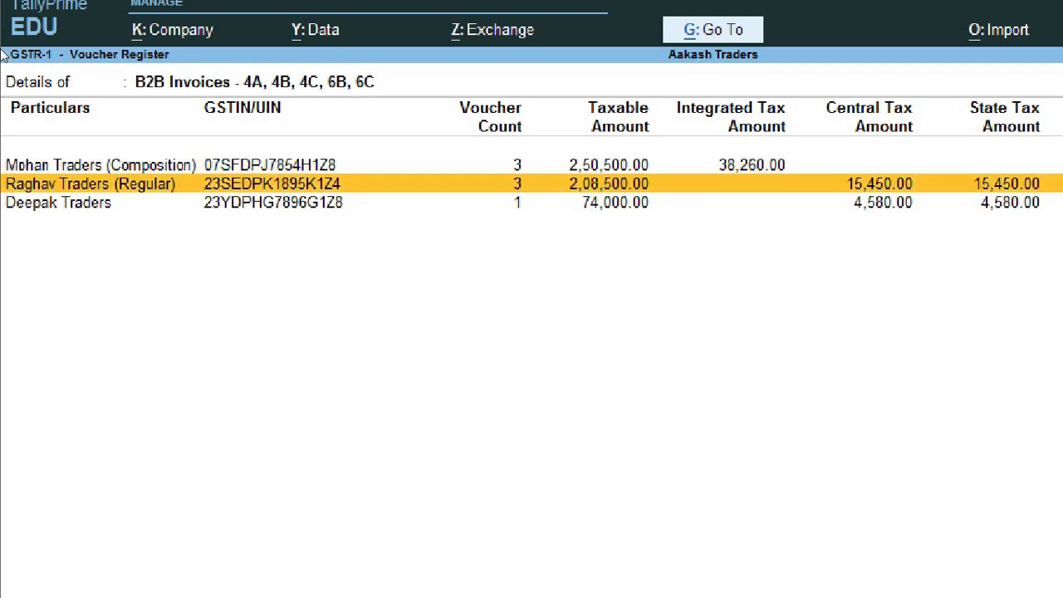
{"action": "key", "text": "Down"}
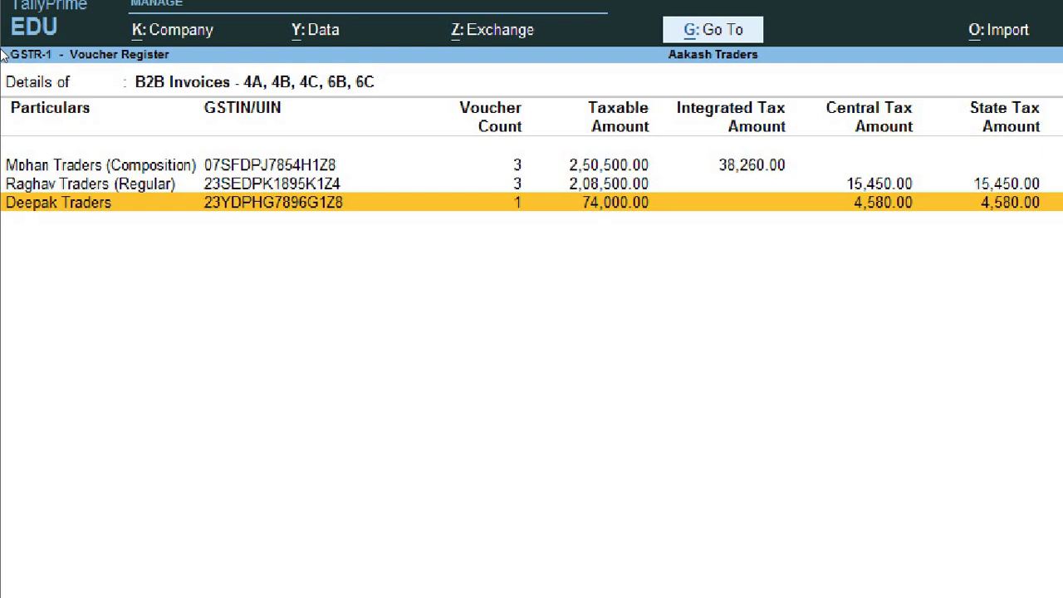
{"action": "key", "text": "Up"}
{"action": "key", "text": "Up"}
{"action": "key", "text": "Down"}
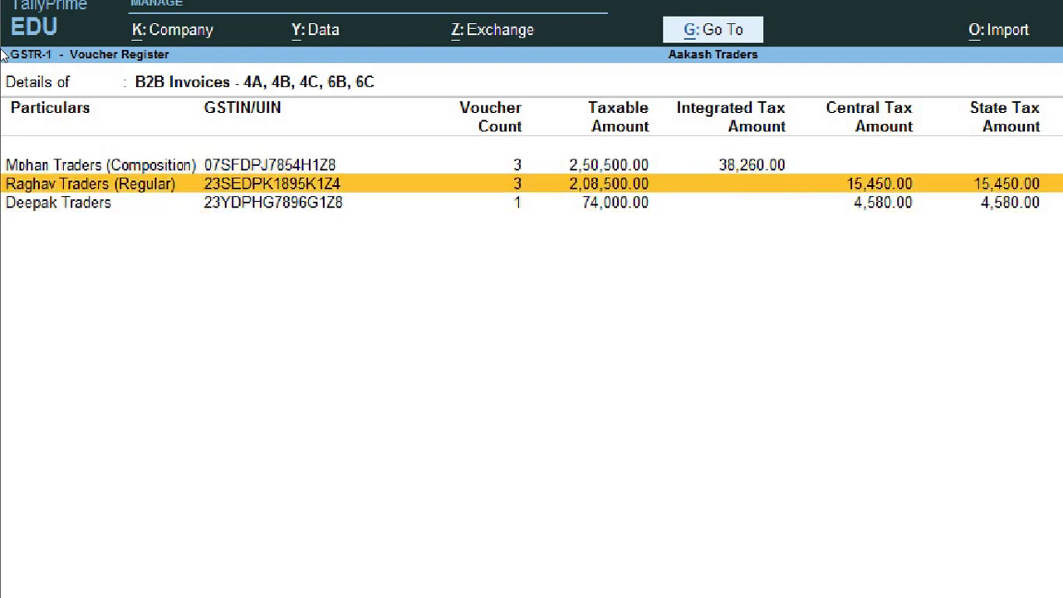
Step: Compare the three parties' lines in the B2B register by taxable value and by integrated, central and state tax, magnifying the view
{"action": "key", "text": "Down"}
{"action": "key", "text": "Up"}
{"action": "key", "text": "Up"}
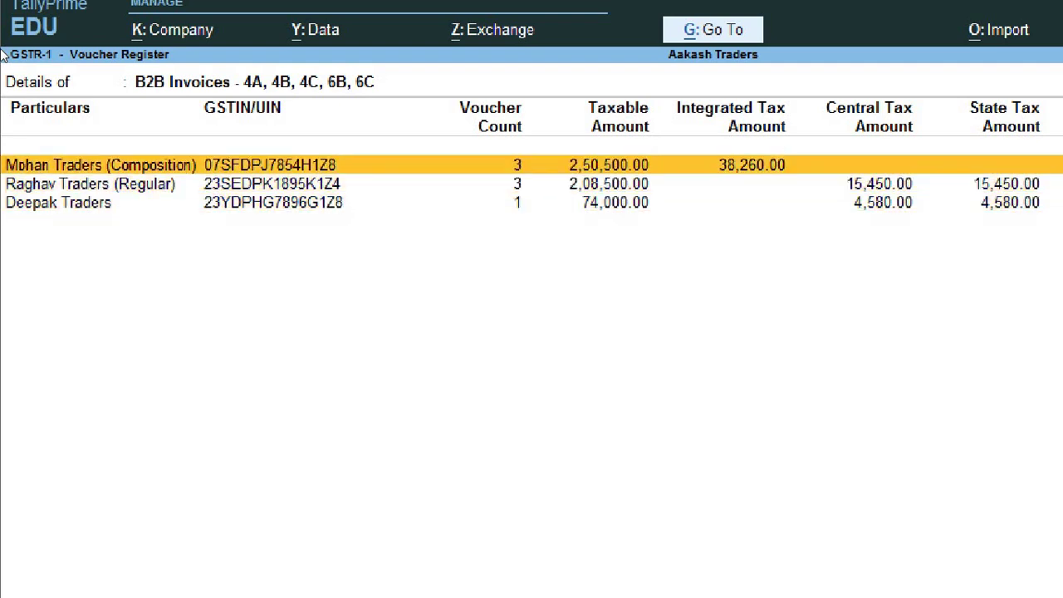
{"action": "key", "text": "Down"}
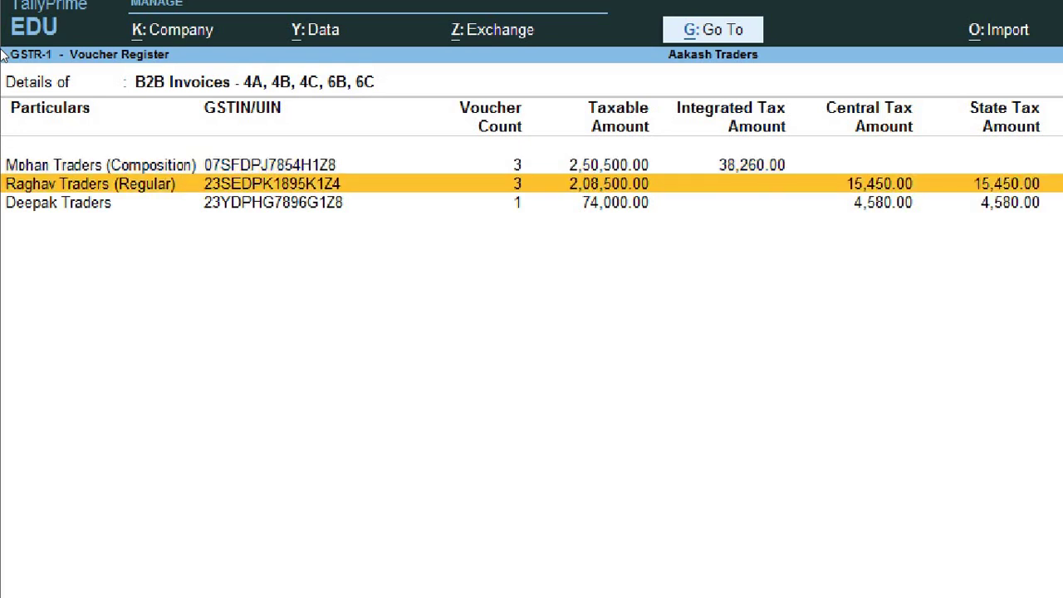
{"action": "key", "text": "Down"}
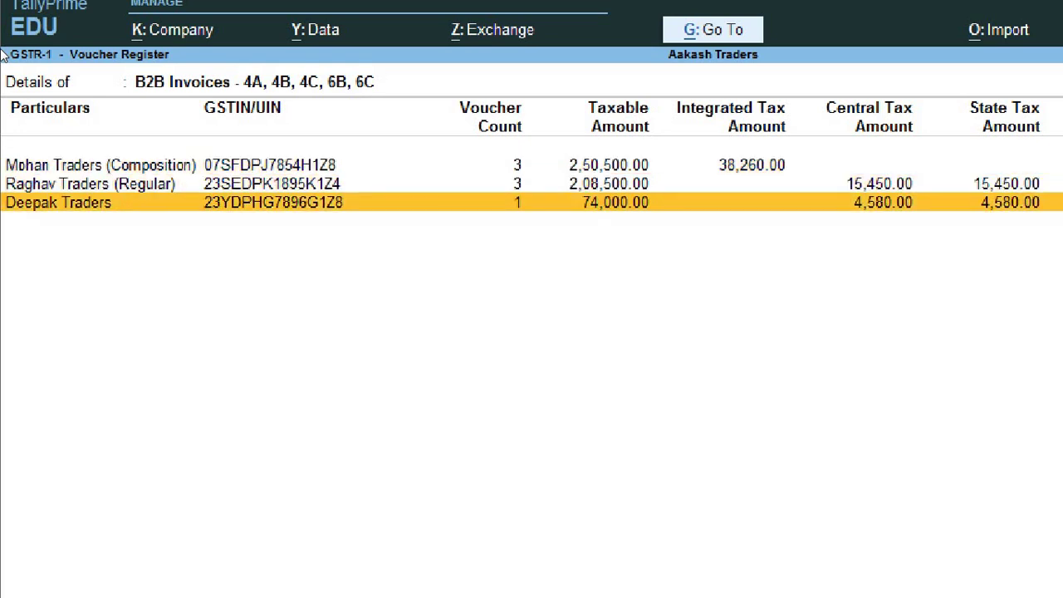
{"action": "key", "text": "Up"}
{"action": "key", "text": "Up"}
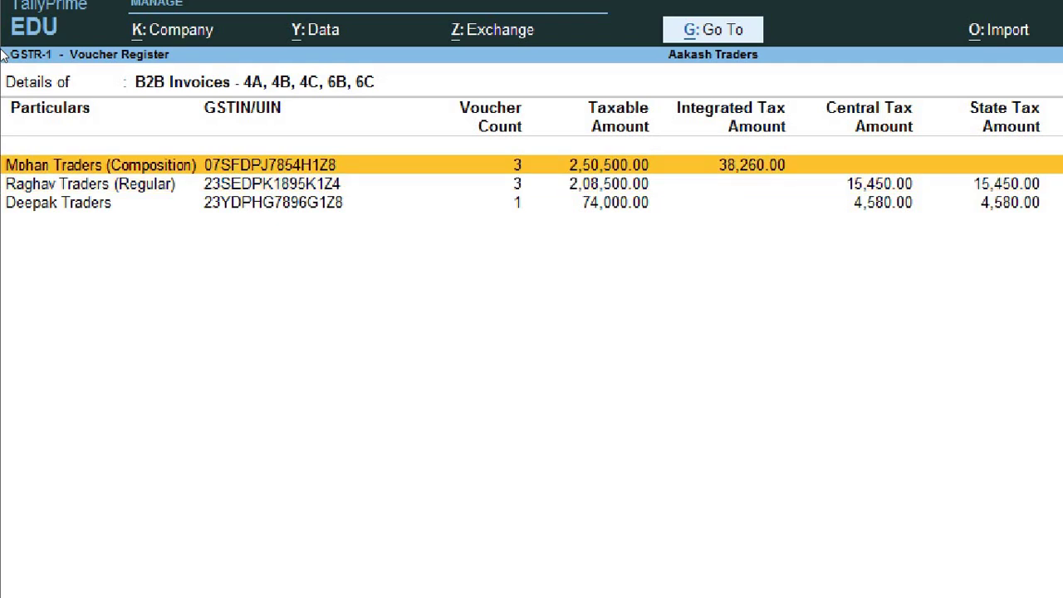
{"action": "key", "text": "Down"}
{"action": "key", "text": "Down"}
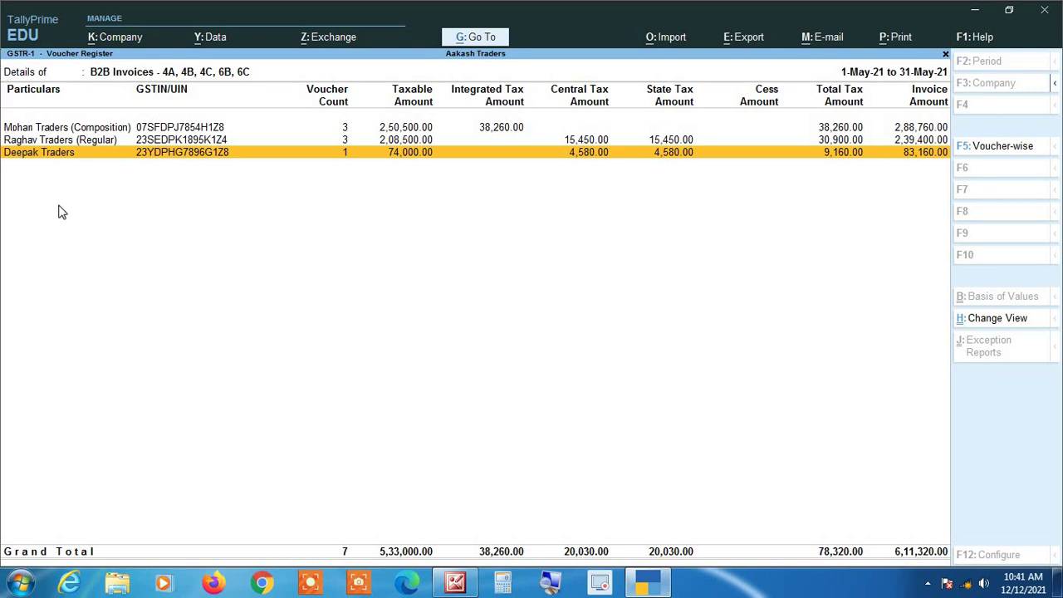
{"action": "left_click", "coordinate": [550, 582]}
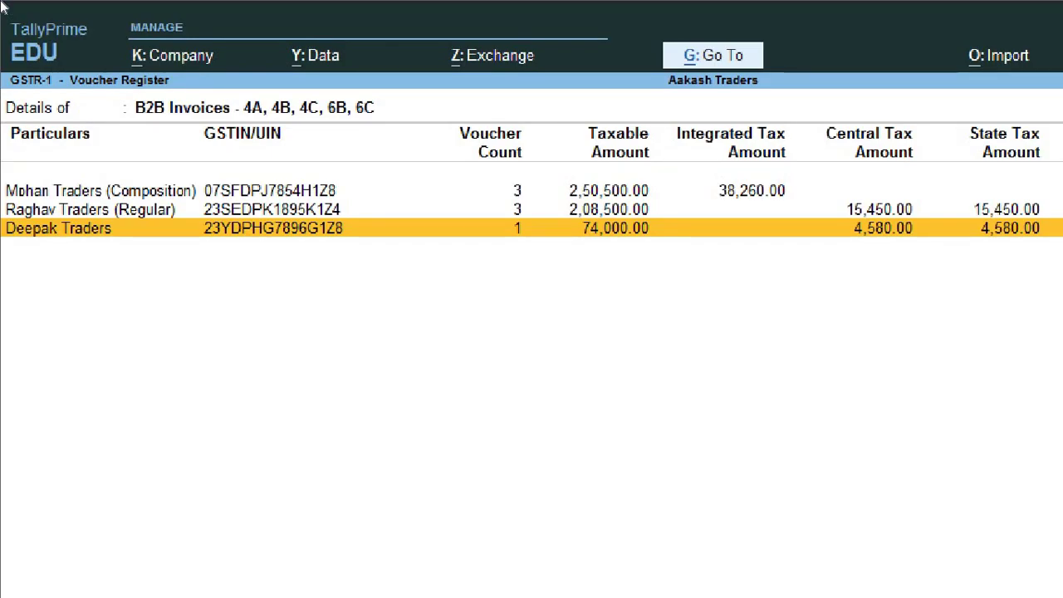
Step: Return to the GSTR-1 summary and check the portal's Add Record Details tiles in the Picture Manager screenshot before switching back to TallyPrime
{"action": "key", "text": "Escape"}
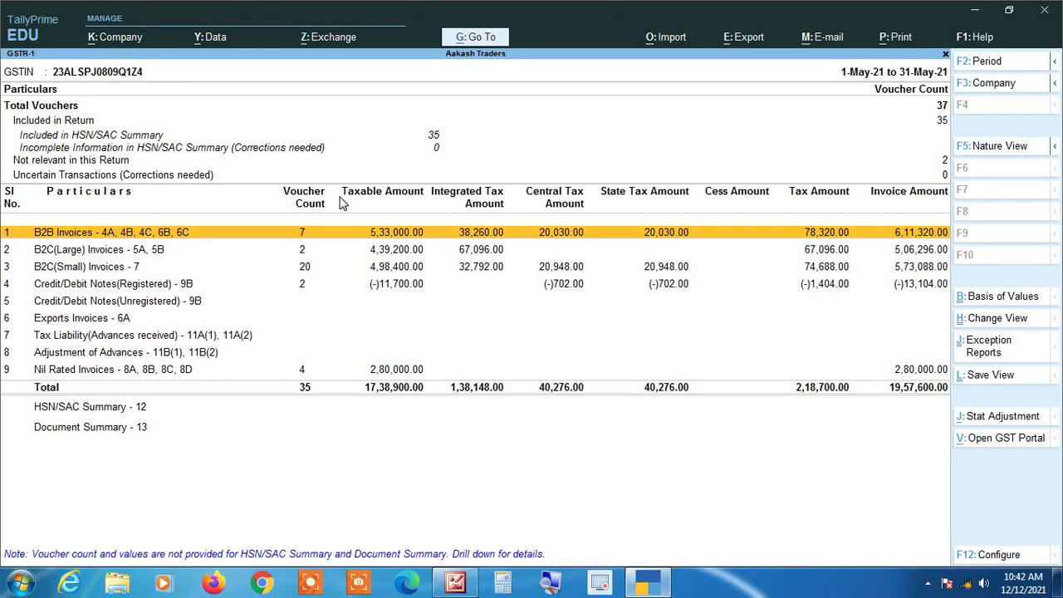
{"action": "left_click", "coordinate": [455, 584]}
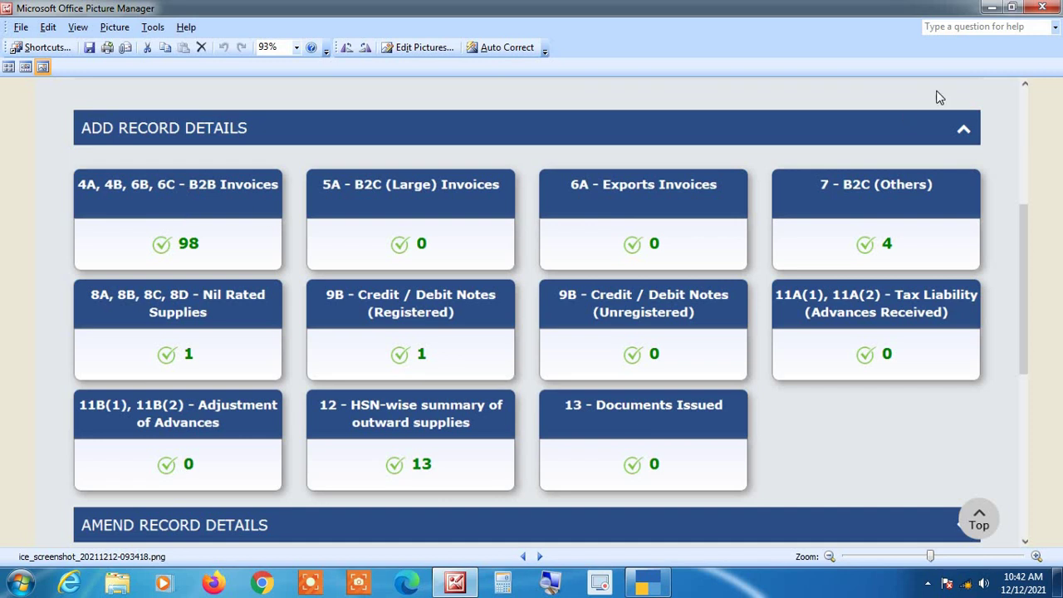
{"action": "left_click", "coordinate": [990, 8]}
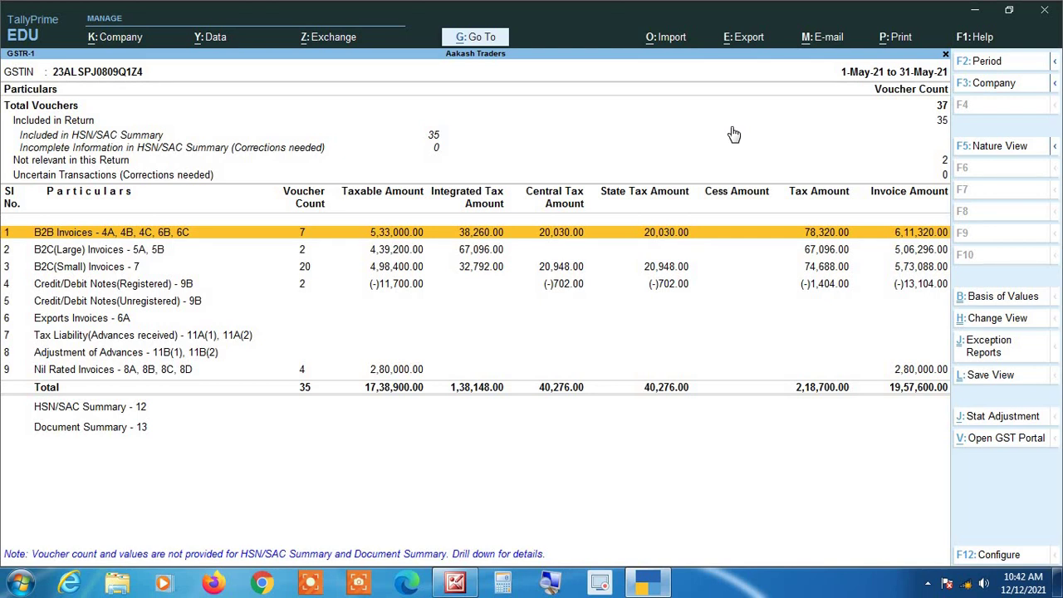
Step: Open the voucher register for B2C(Large) Invoices - 5A, 5B
{"action": "key", "text": "Down"}
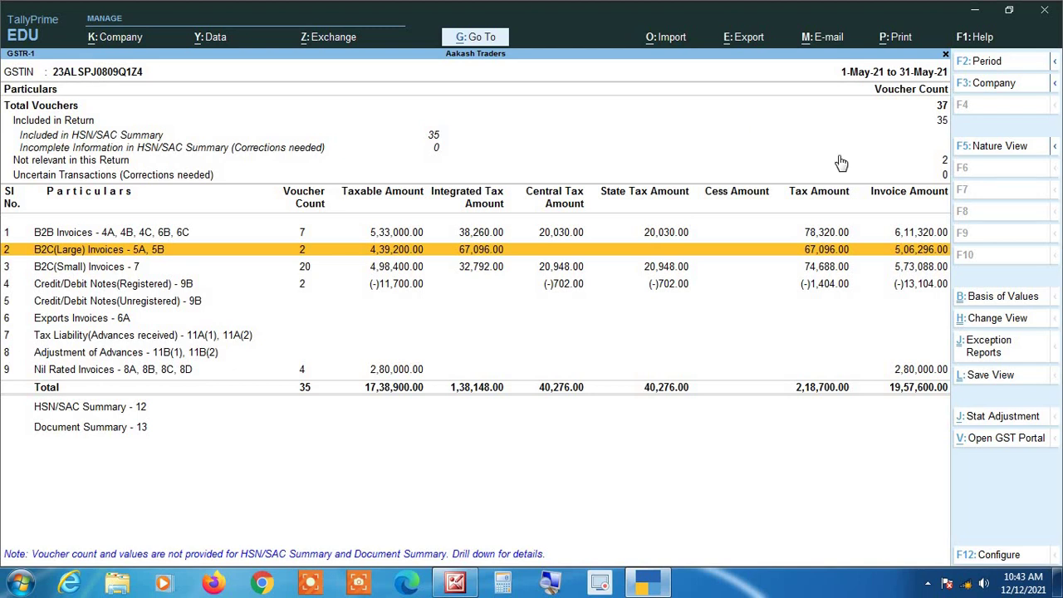
{"action": "left_click", "coordinate": [548, 581]}
{"action": "key", "text": "Return"}
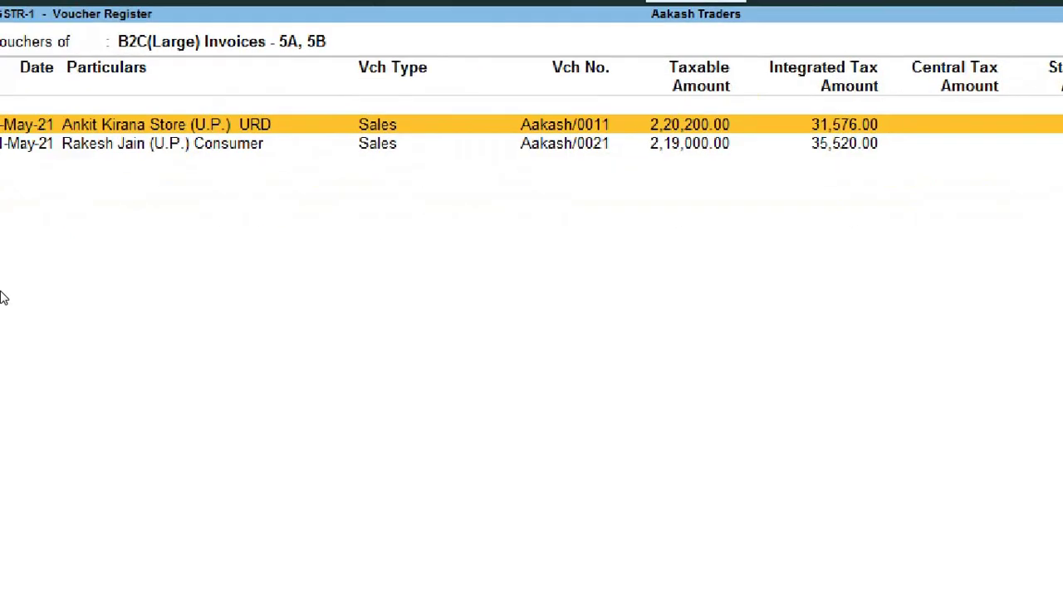
Step: Examine both Uttar Pradesh sales vouchers in the B2C(Large) register, including integrated tax and invoice amounts, and return to the GSTR-1 summary
{"action": "key", "text": "Down"}
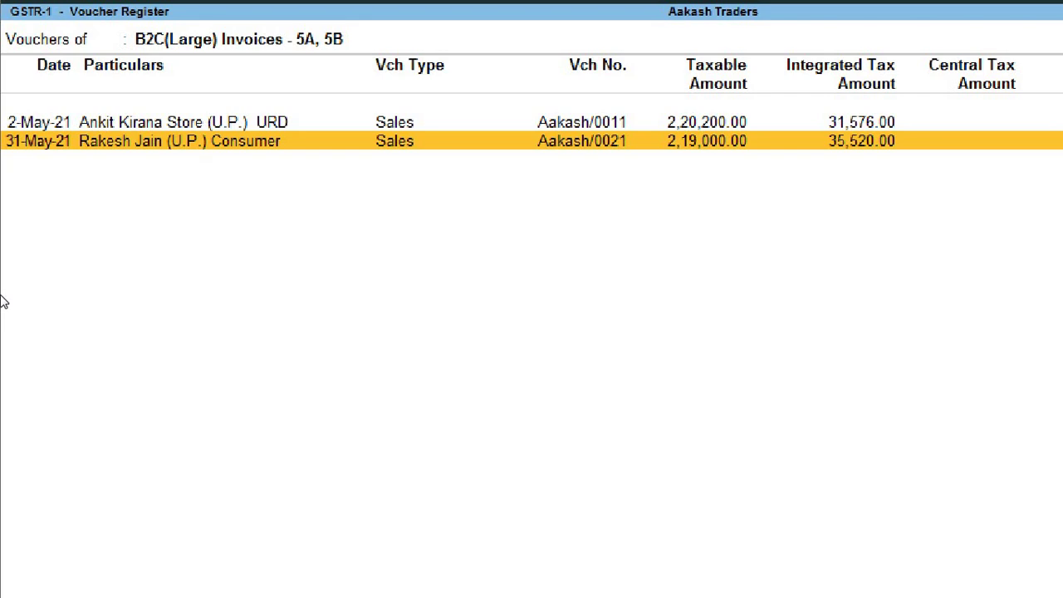
{"action": "key", "text": "Up"}
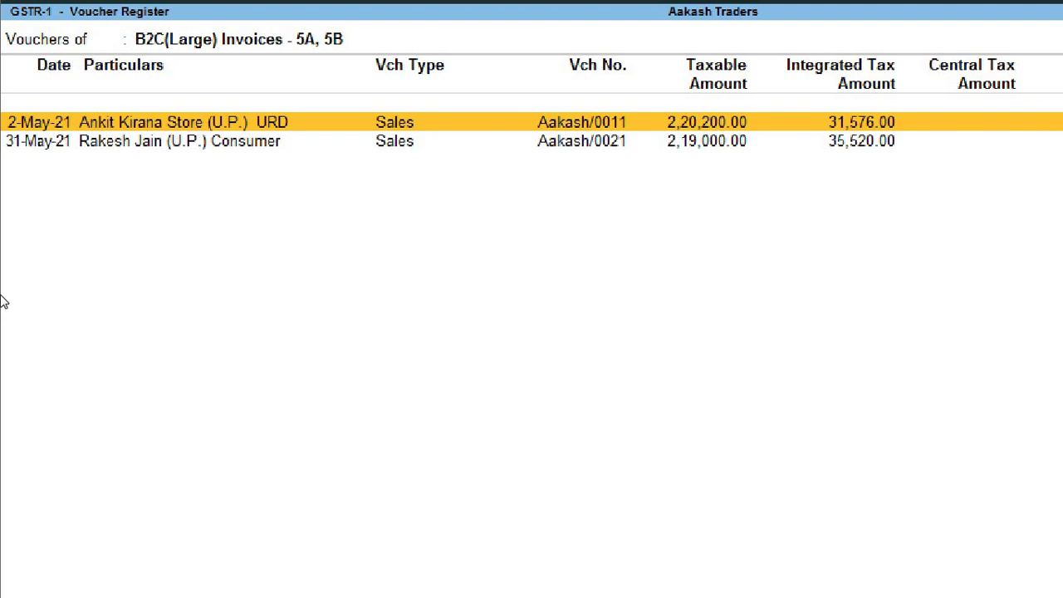
{"action": "key", "text": "Down"}
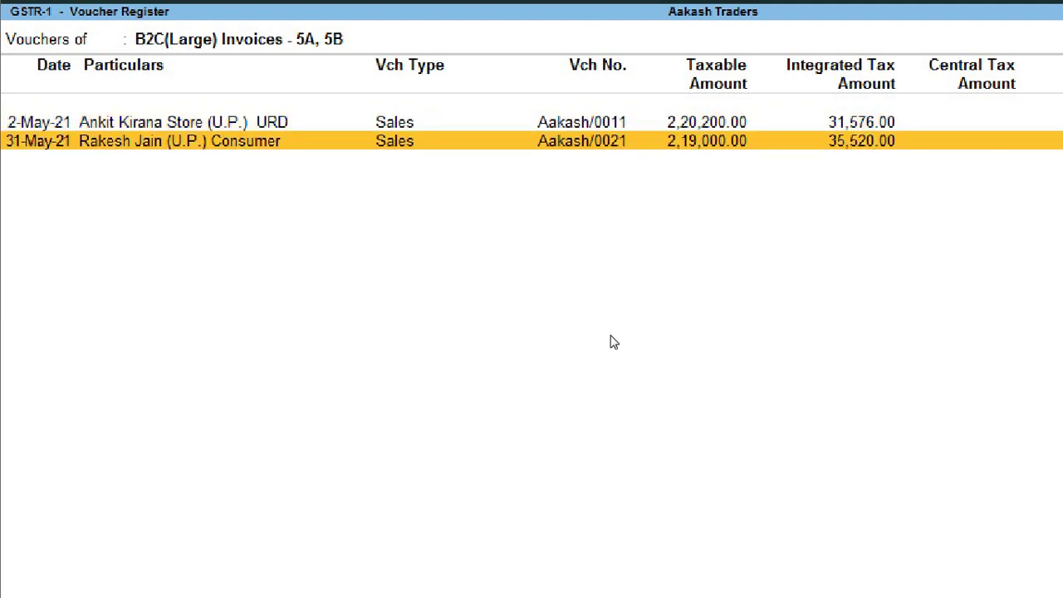
{"action": "key", "text": "Up"}
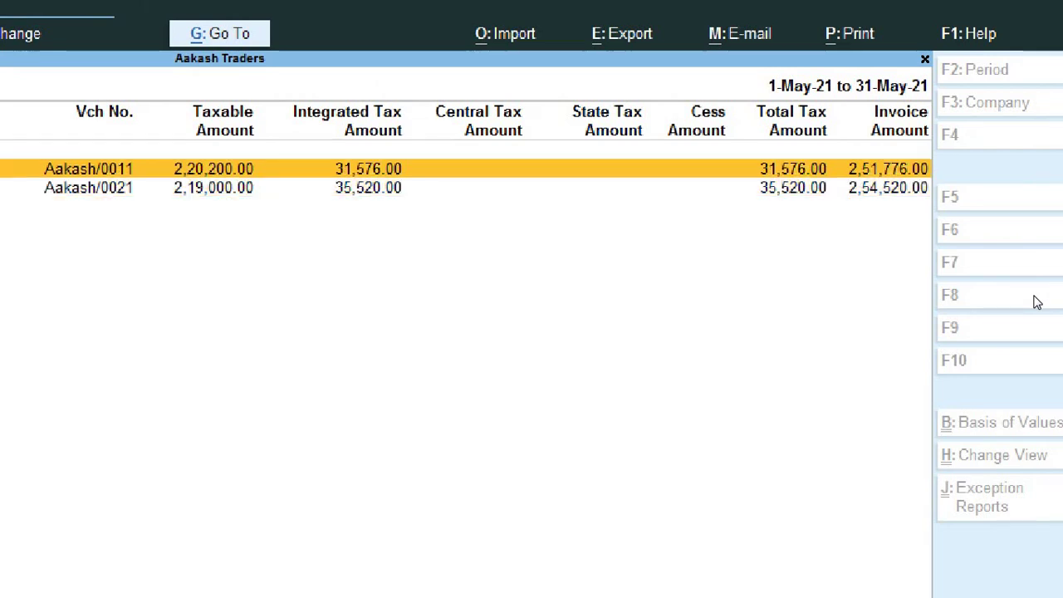
{"action": "key", "text": "Down"}
{"action": "key", "text": "Up"}
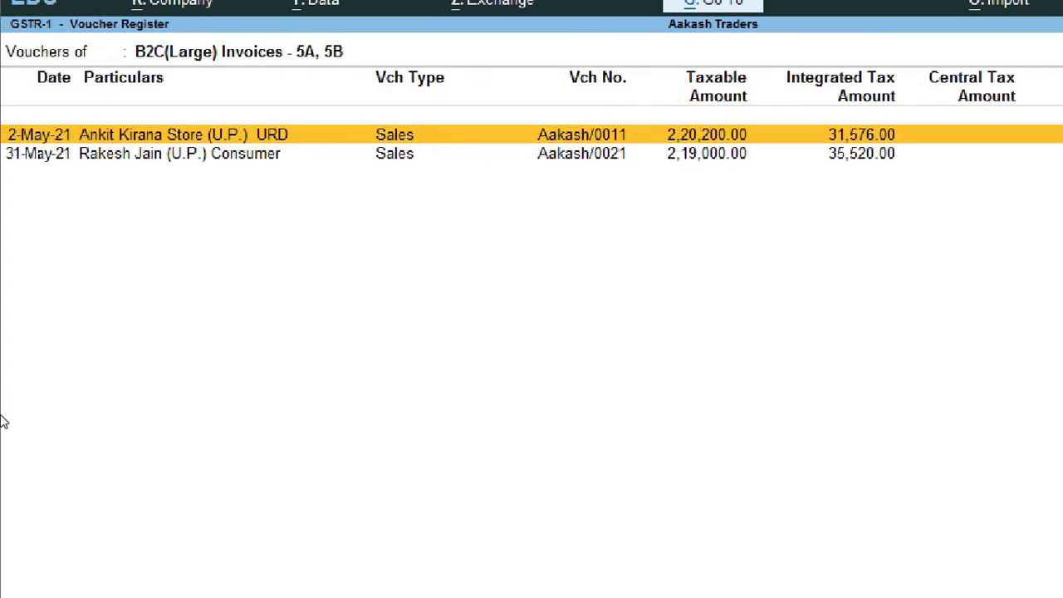
{"action": "key", "text": "Escape"}
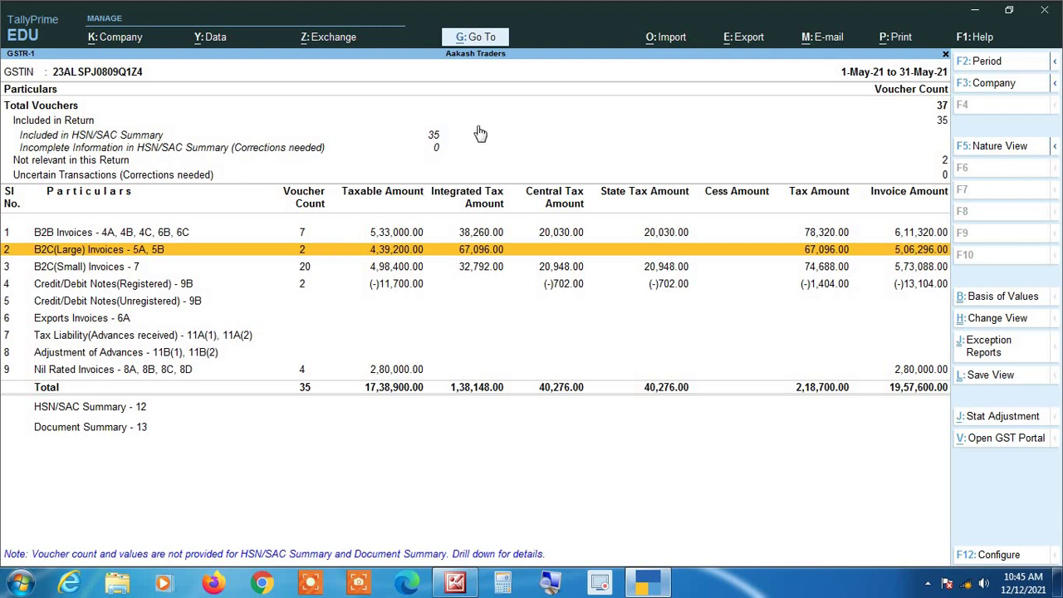
Step: Compare the B2C(Large) Invoices and B2C(Small) Invoices lines of the GSTR-1 summary
{"action": "key", "text": "Down"}
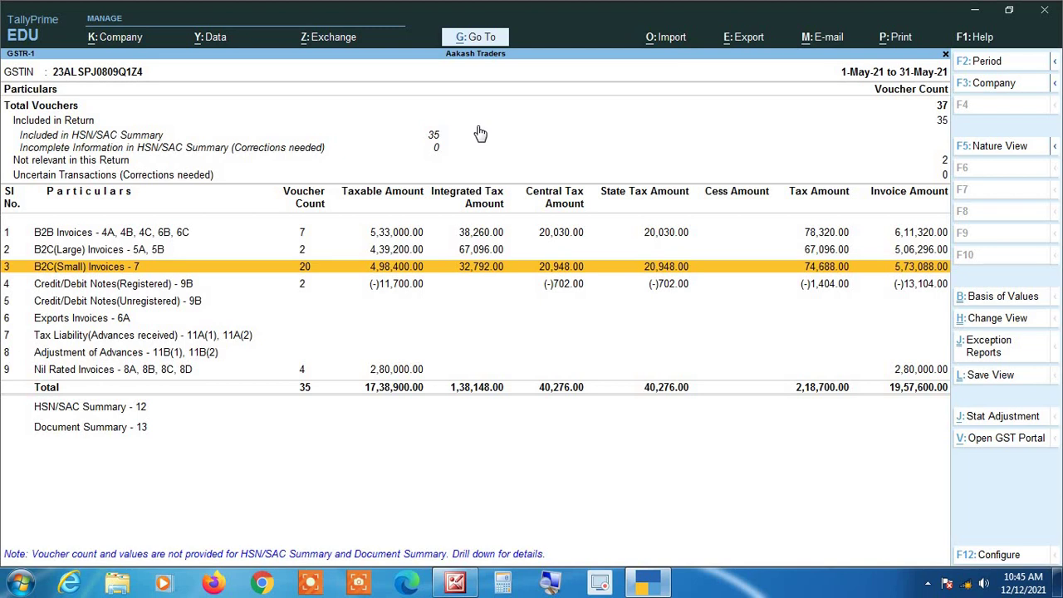
{"action": "left_click", "coordinate": [548, 582]}
{"action": "key", "text": "Up"}
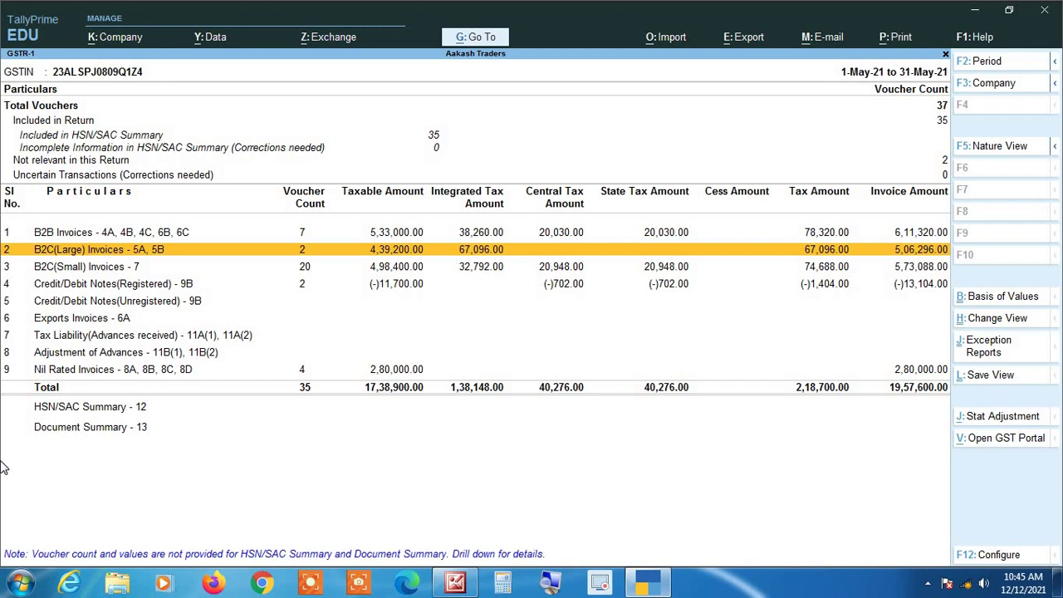
{"action": "key", "text": "Down"}
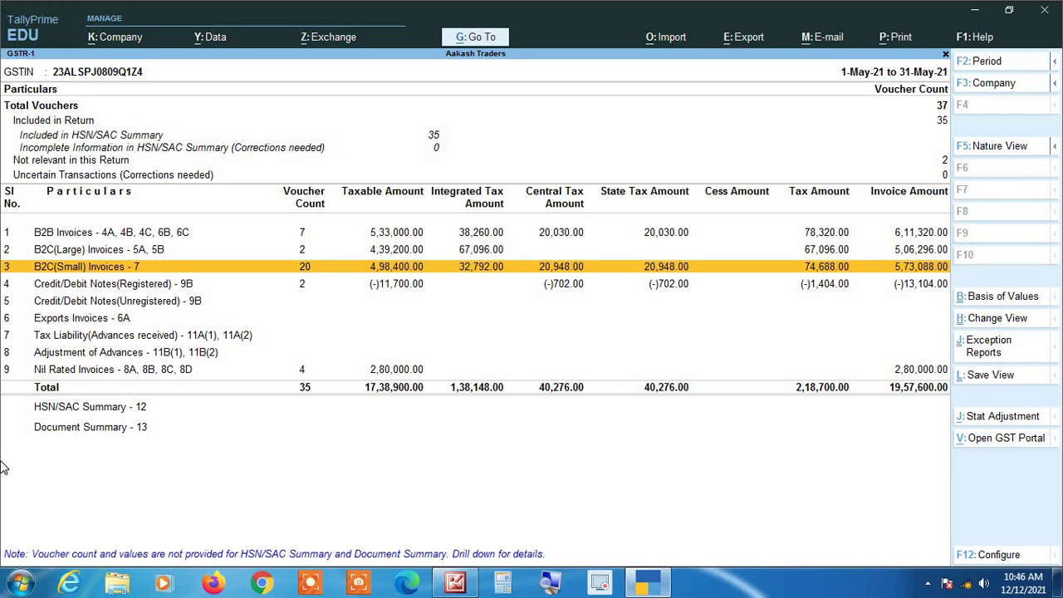
{"action": "key", "text": "Up"}
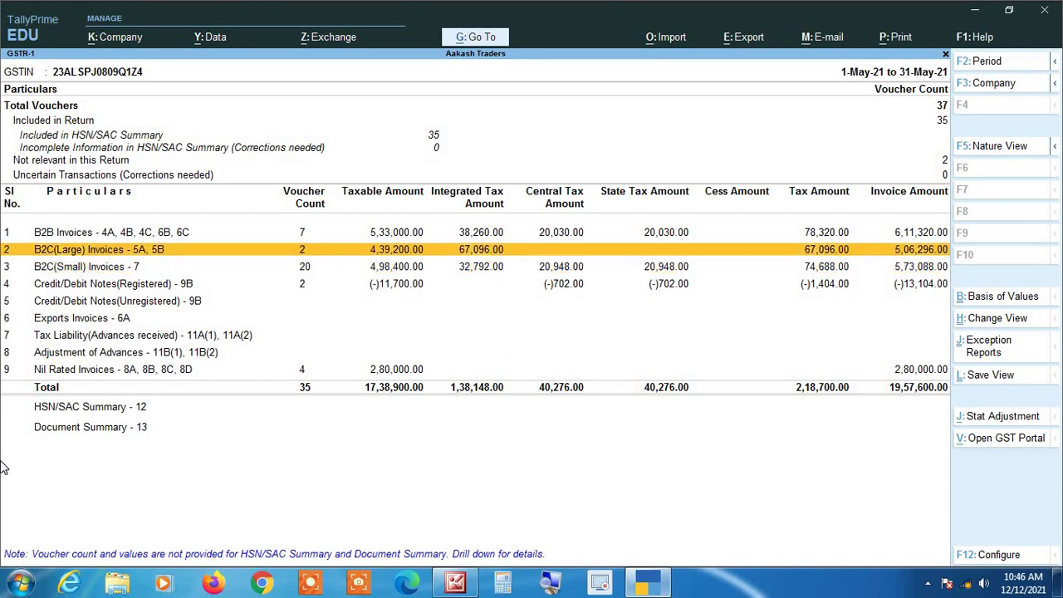
{"action": "key", "text": "Down"}
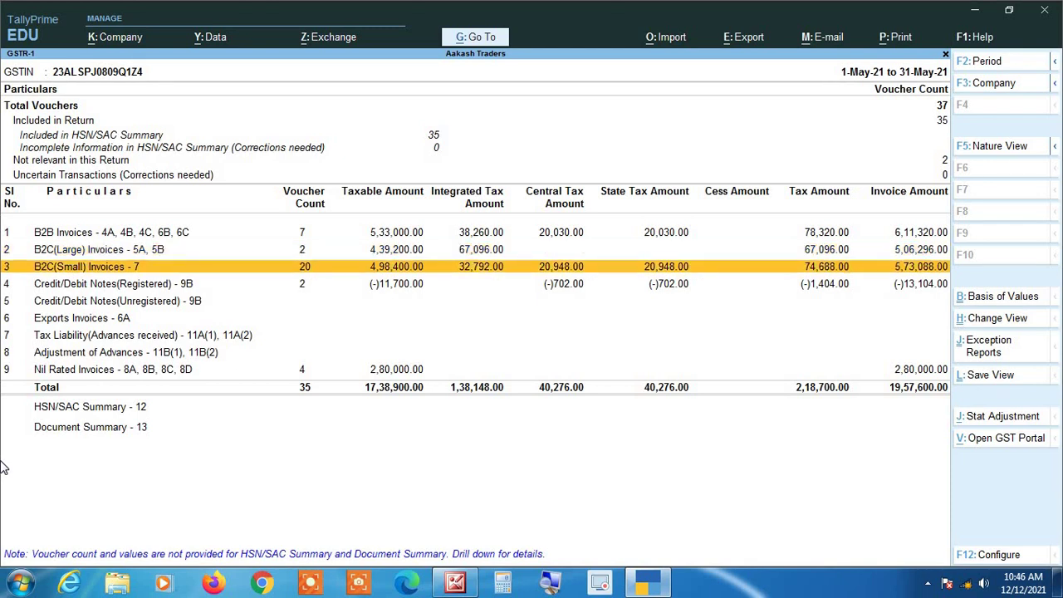
{"action": "key", "text": "Up"}
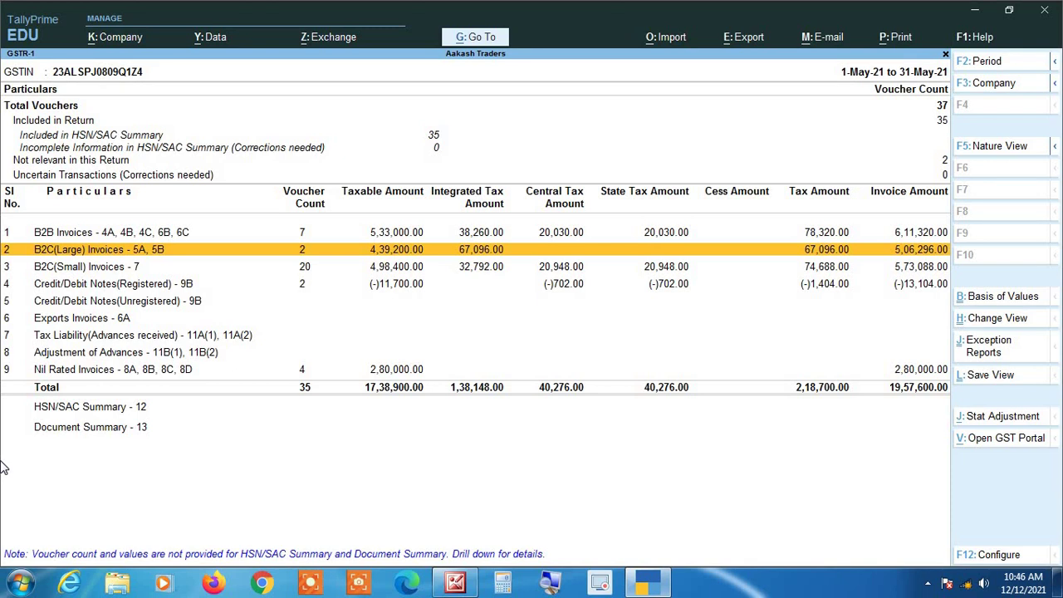
{"action": "key", "text": "Down"}
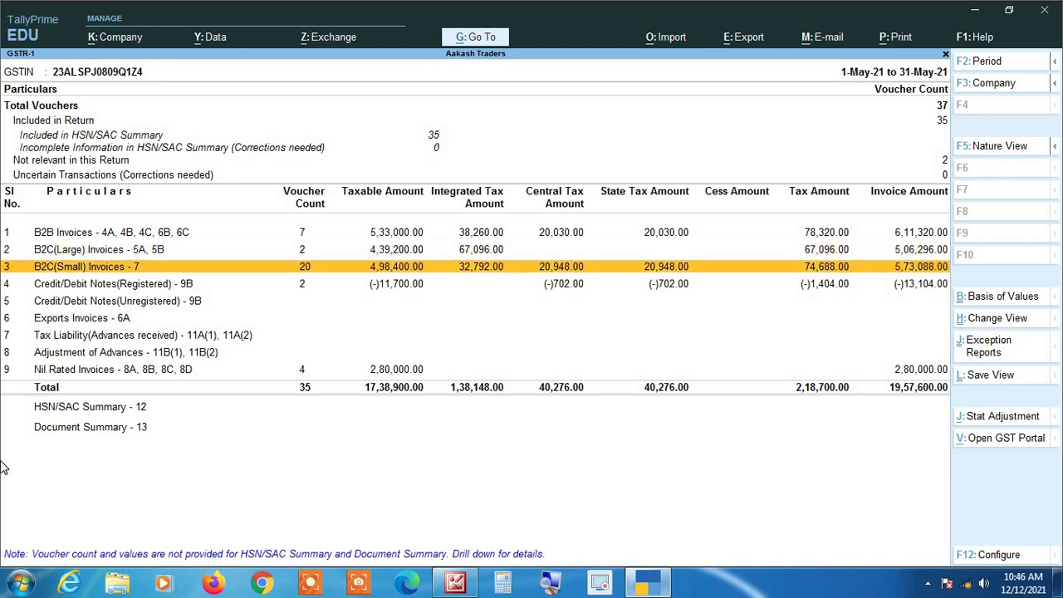
Step: Open the B2C(Small) Invoices - 7 voucher register and compare its Madhya Pradesh and Uttar Pradesh groups
{"action": "key", "text": "Return"}
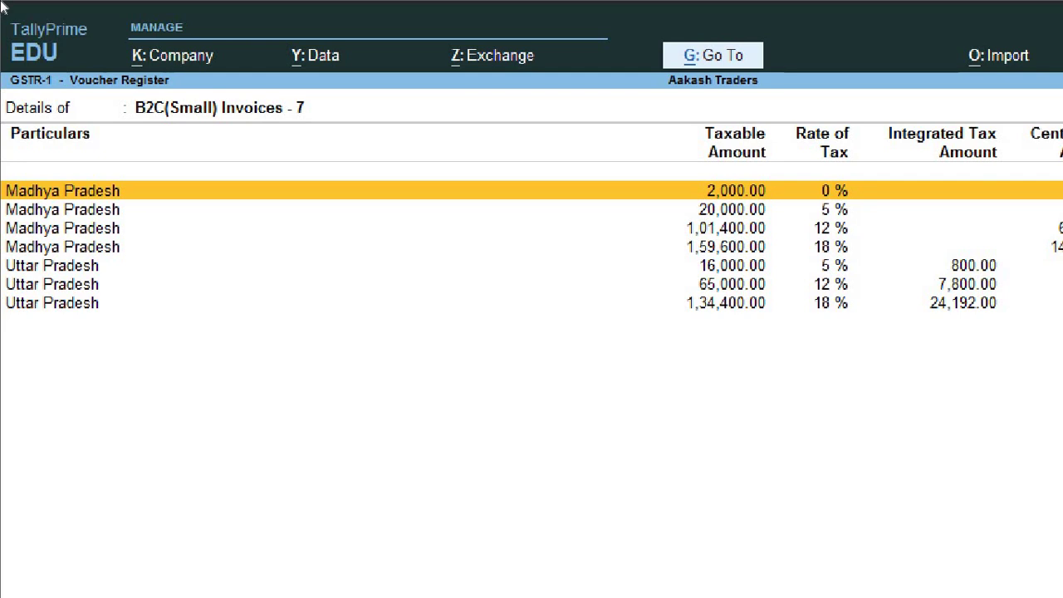
{"action": "key", "text": "Down"}
{"action": "key", "text": "Down"}
{"action": "key", "text": "Down"}
{"action": "key", "text": "Down"}
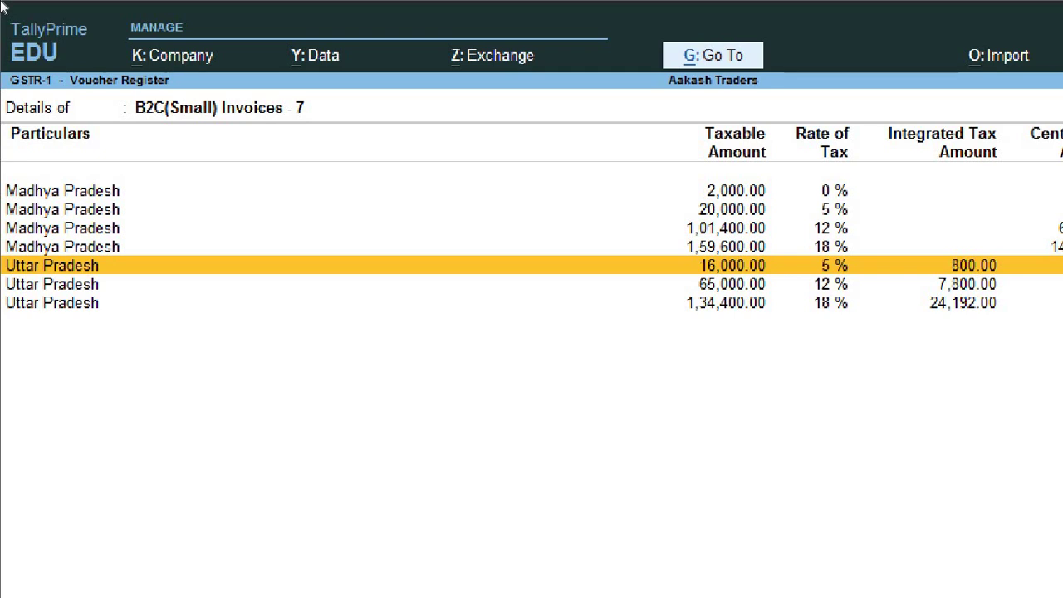
{"action": "key", "text": "Up"}
{"action": "key", "text": "Up"}
{"action": "key", "text": "Up"}
{"action": "key", "text": "Up"}
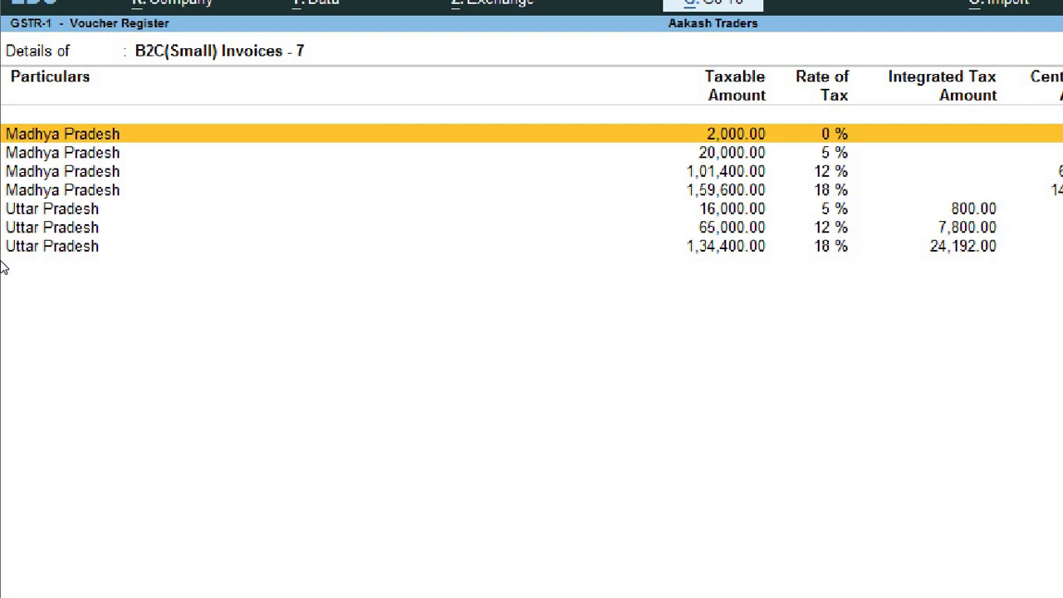
Step: Examine the B2C(Small) register line by line, checking each tax rate for Madhya Pradesh and Uttar Pradesh
{"action": "key", "text": "Down"}
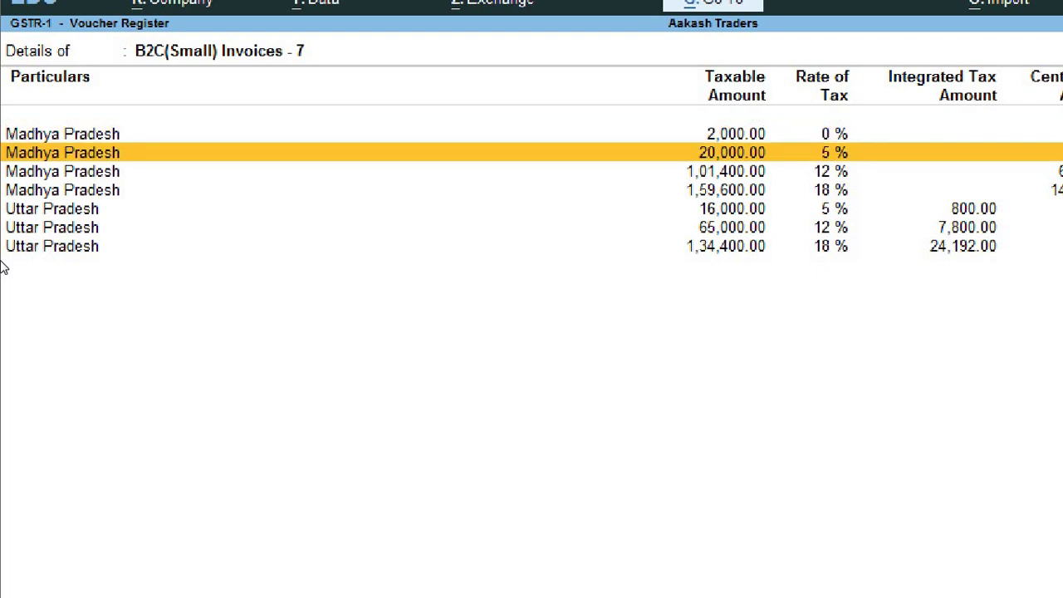
{"action": "key", "text": "Down"}
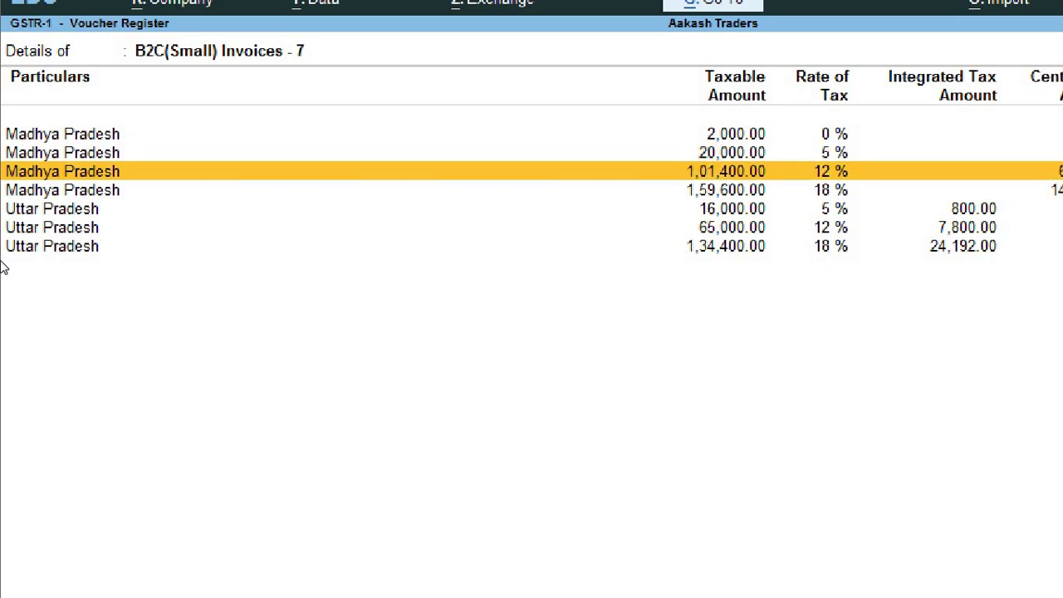
{"action": "key", "text": "Down"}
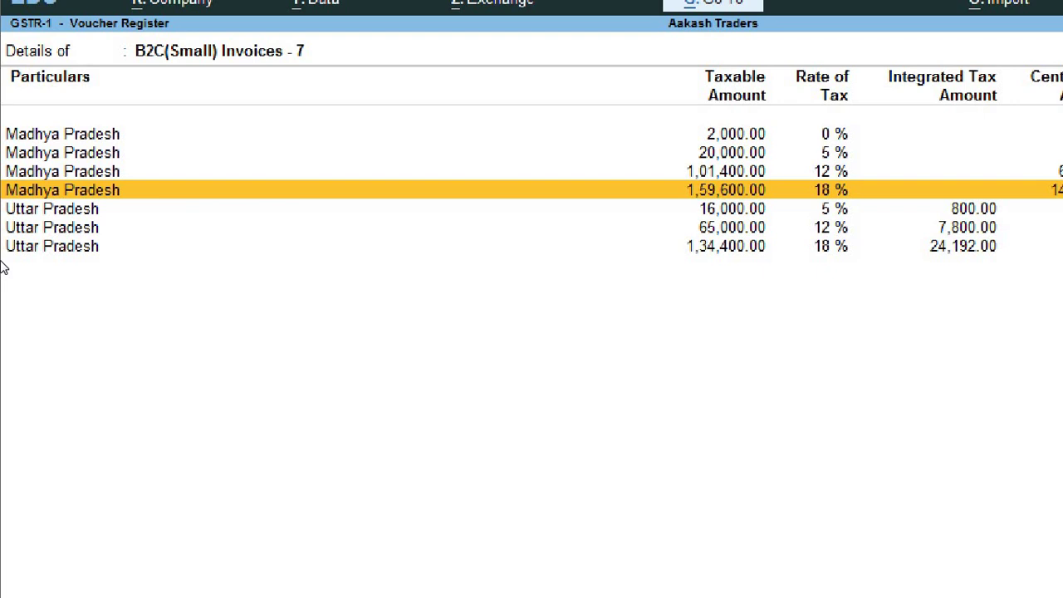
{"action": "key", "text": "Down"}
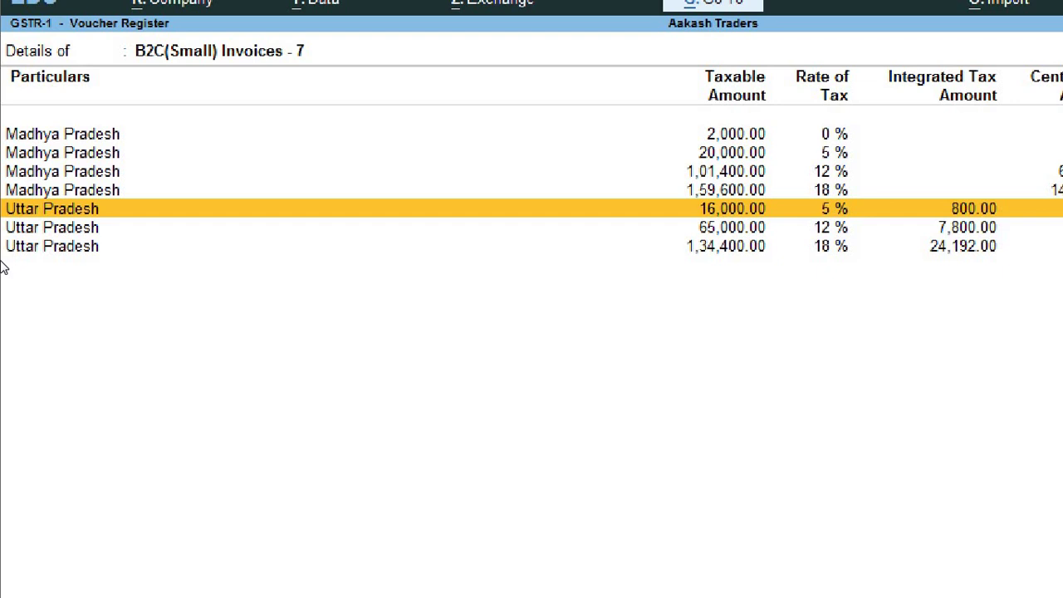
{"action": "key", "text": "Down"}
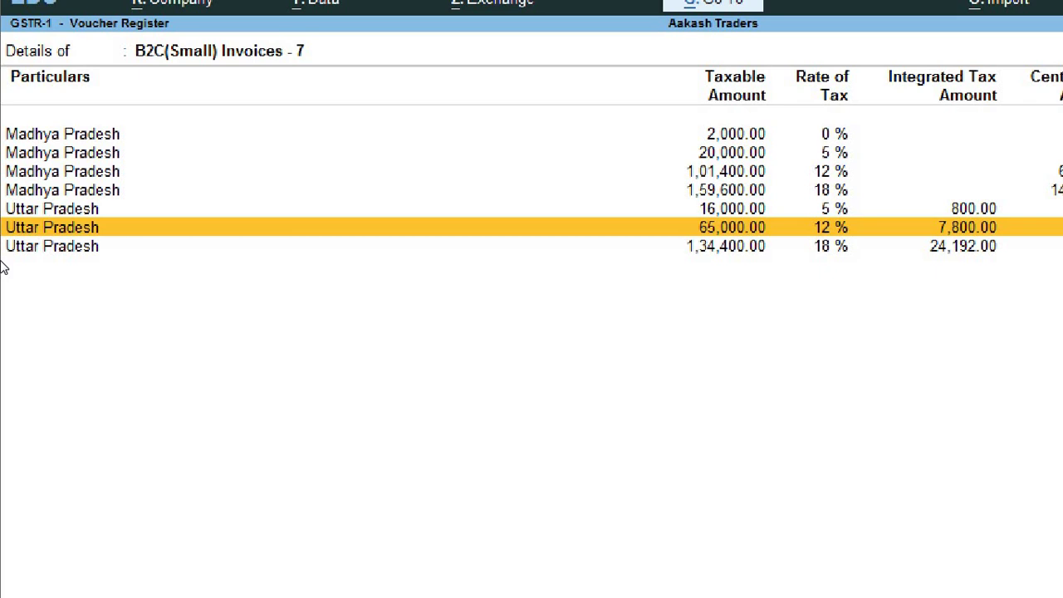
{"action": "key", "text": "Down"}
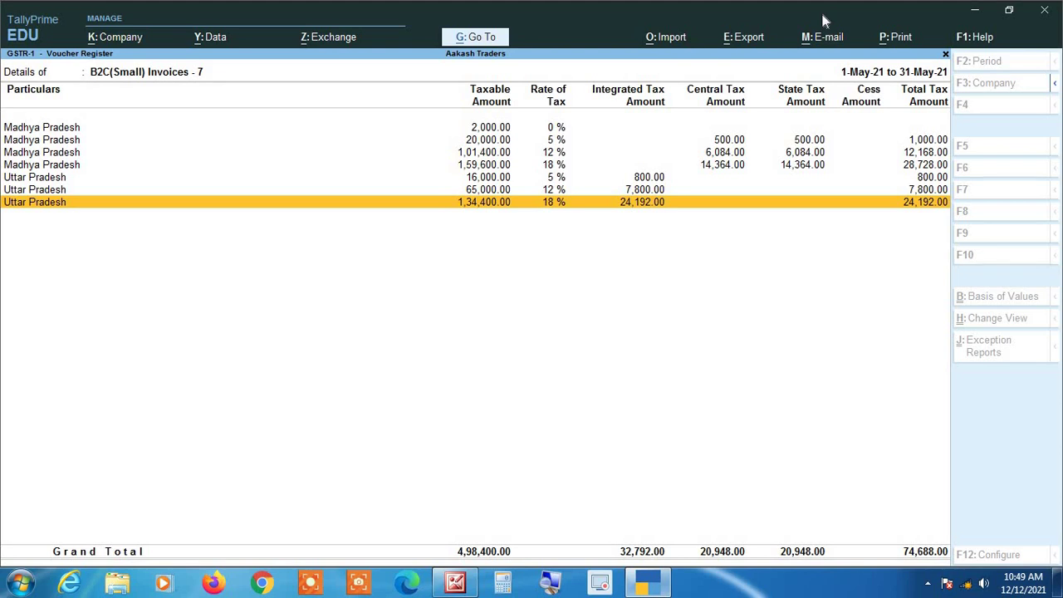
Step: Return from the B2C(Small) register to the GSTR-1 summary and magnify its section lines
{"action": "key", "text": "Escape"}
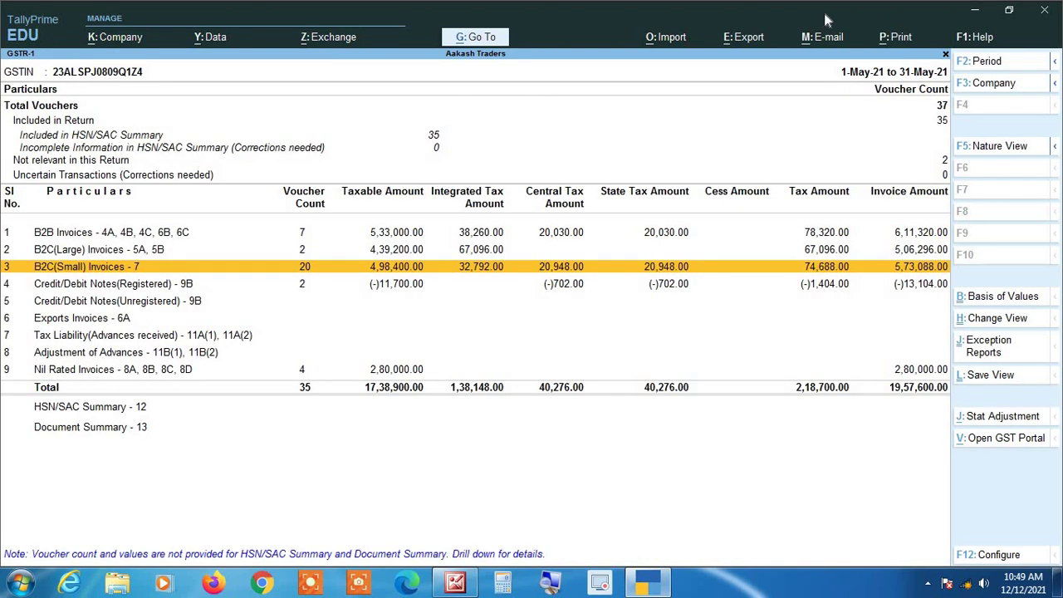
{"action": "left_click", "coordinate": [548, 585]}
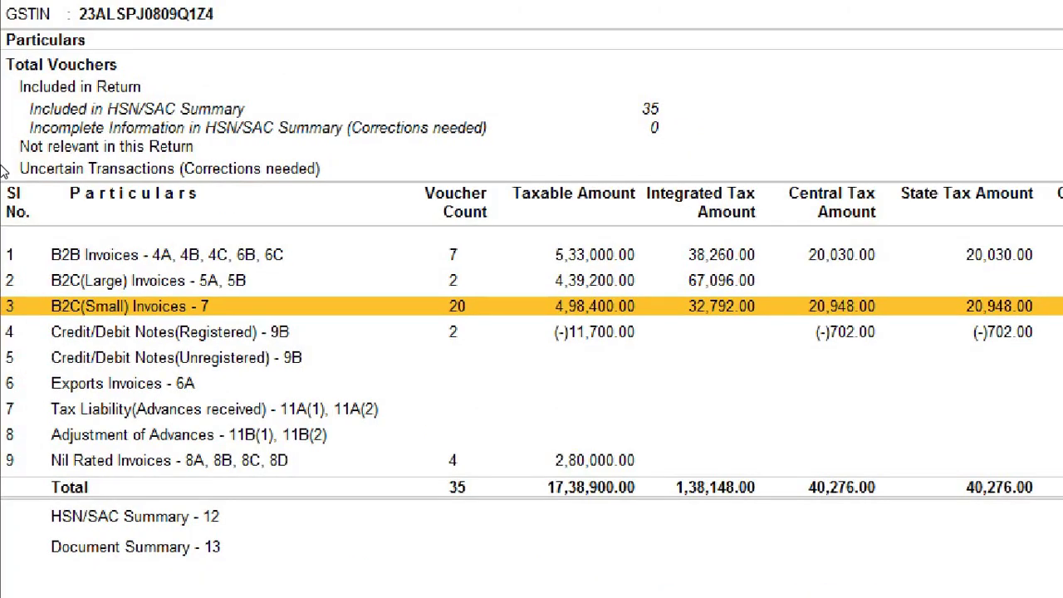
Step: Compare the B2C section lines of the GSTR-1 summary and open the Credit/Debit Notes(Registered) - 9B voucher register
{"action": "key", "text": "Up"}
{"action": "key", "text": "Up"}
{"action": "key", "text": "Down"}
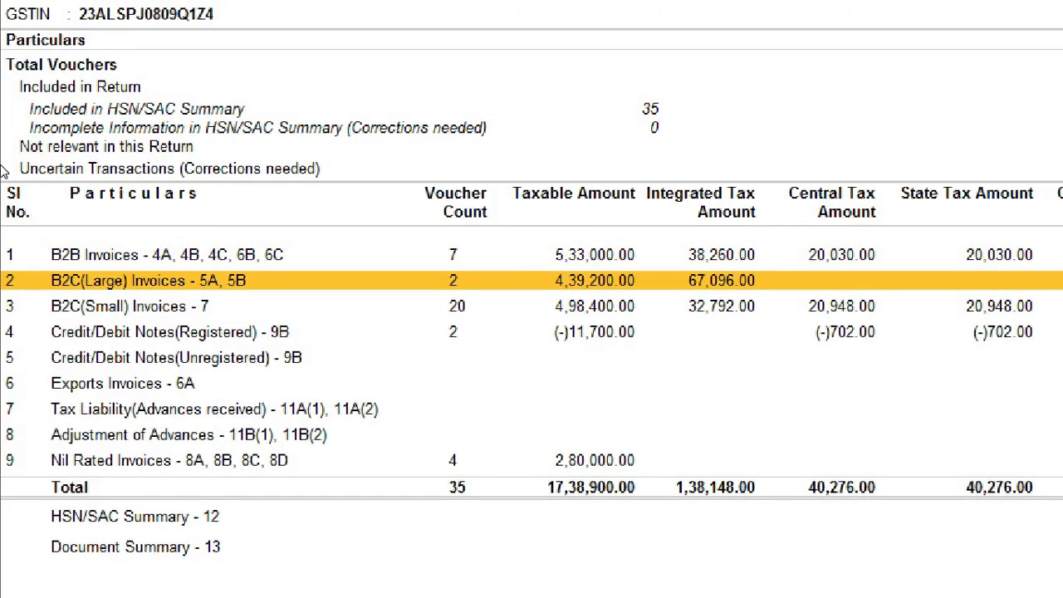
{"action": "key", "text": "Down"}
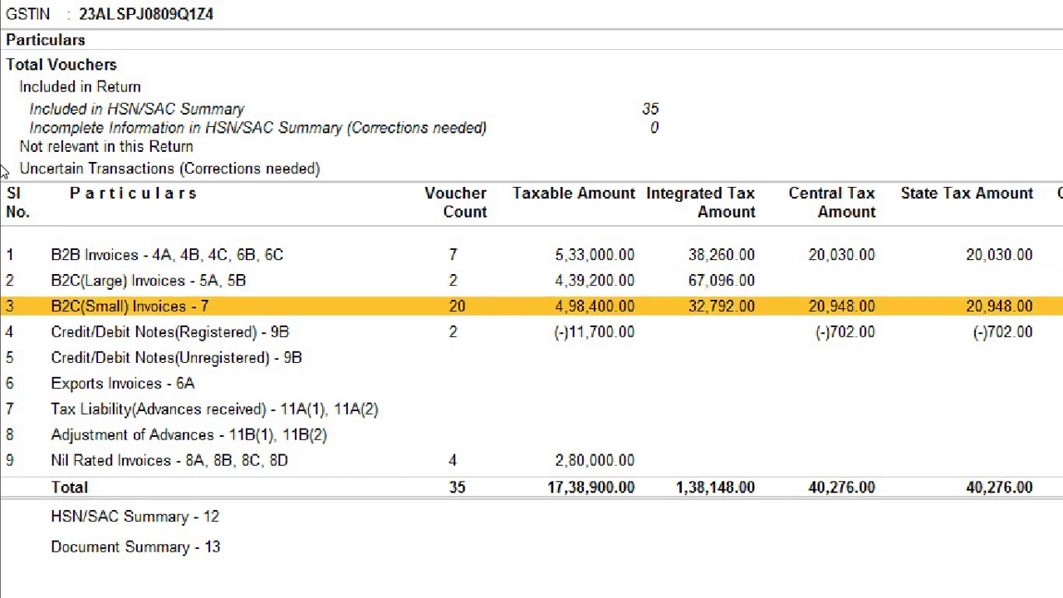
{"action": "key", "text": "Down"}
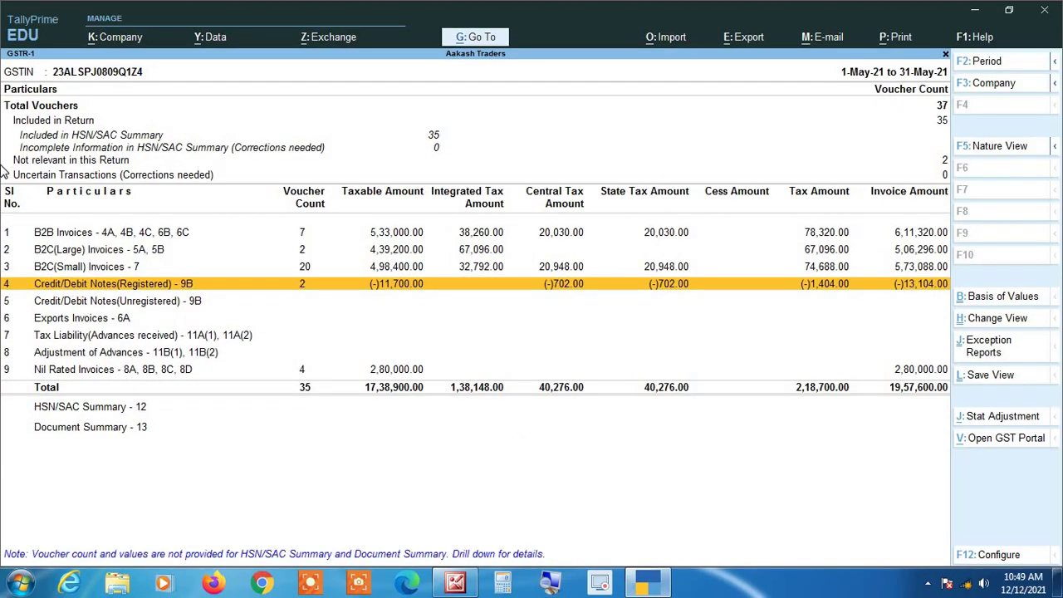
{"action": "key", "text": "Return"}
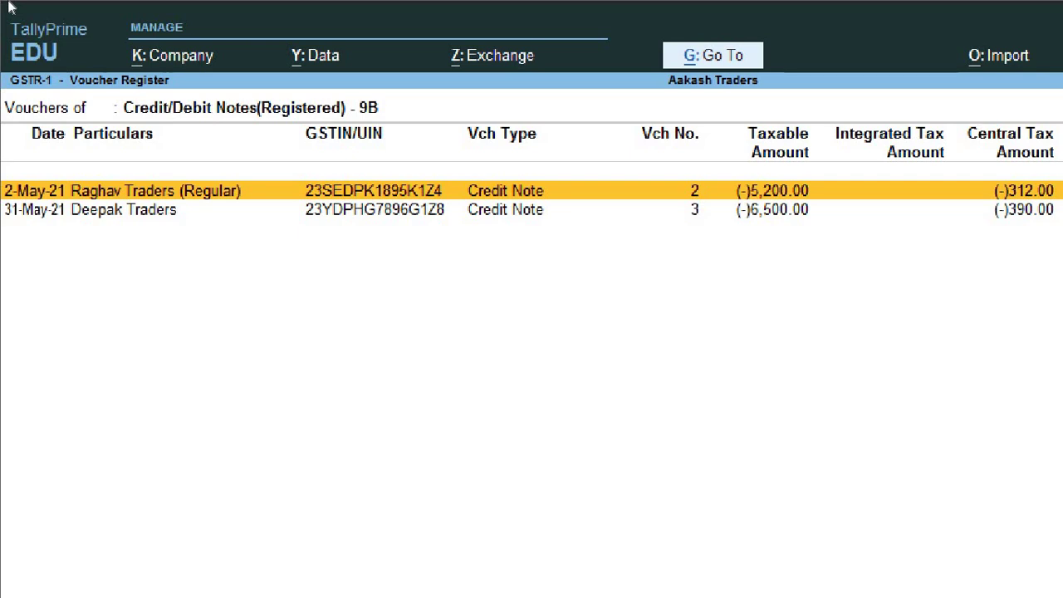
Step: Compare the Raghav Traders (Regular) and Deepak Traders credit notes in the Credit/Debit Notes(Registered) register
{"action": "key", "text": "Down"}
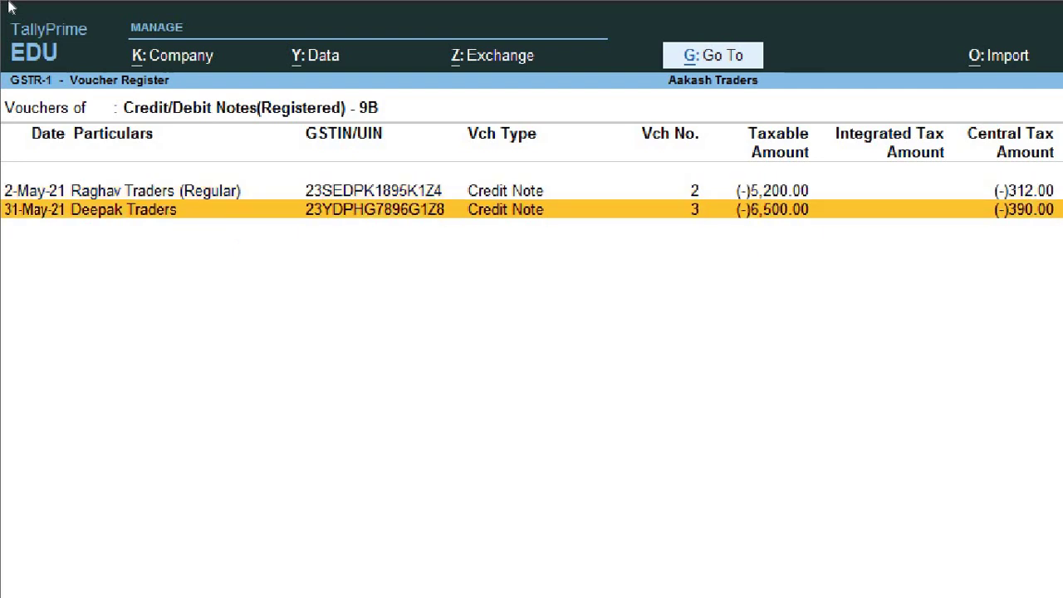
{"action": "key", "text": "Up"}
{"action": "key", "text": "Down"}
{"action": "key", "text": "Up"}
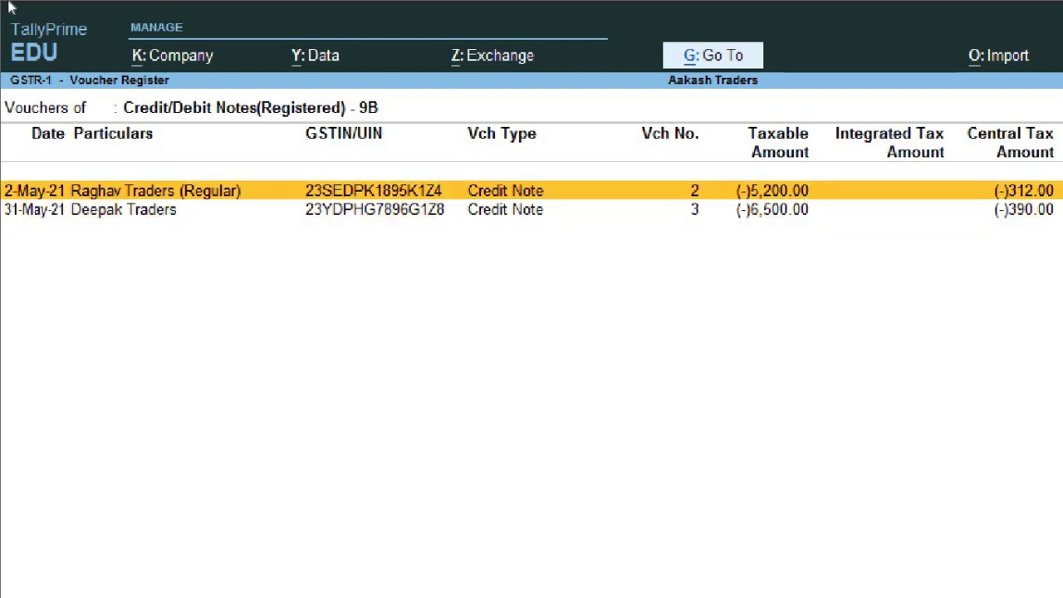
{"action": "key", "text": "Down"}
{"action": "key", "text": "Up"}
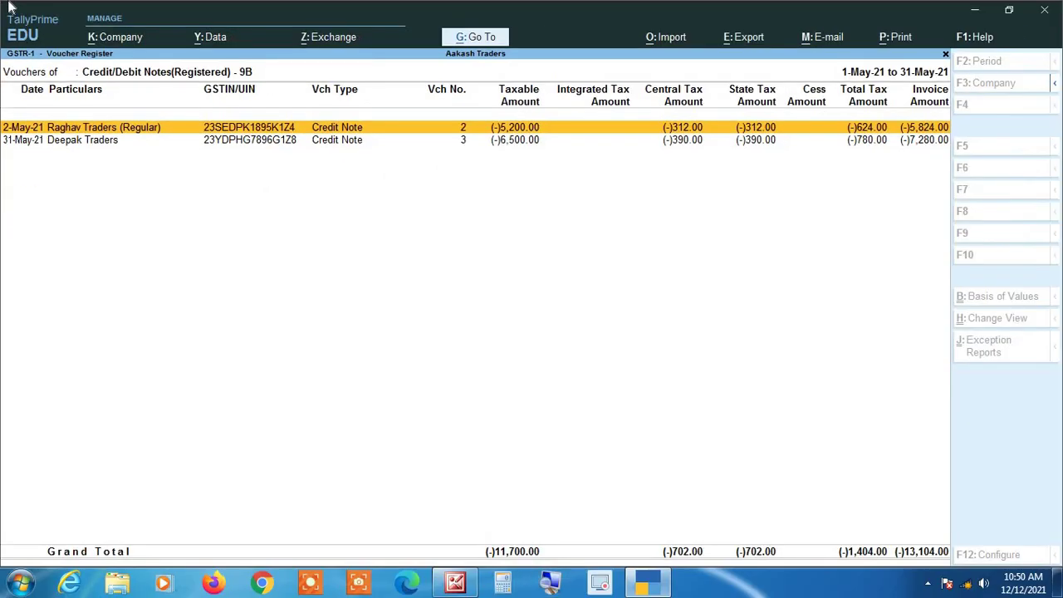
Step: Open the 2-May-21 Raghav Traders (Regular) credit note and set its ledger account to Sales Return
{"action": "key", "text": "Return"}
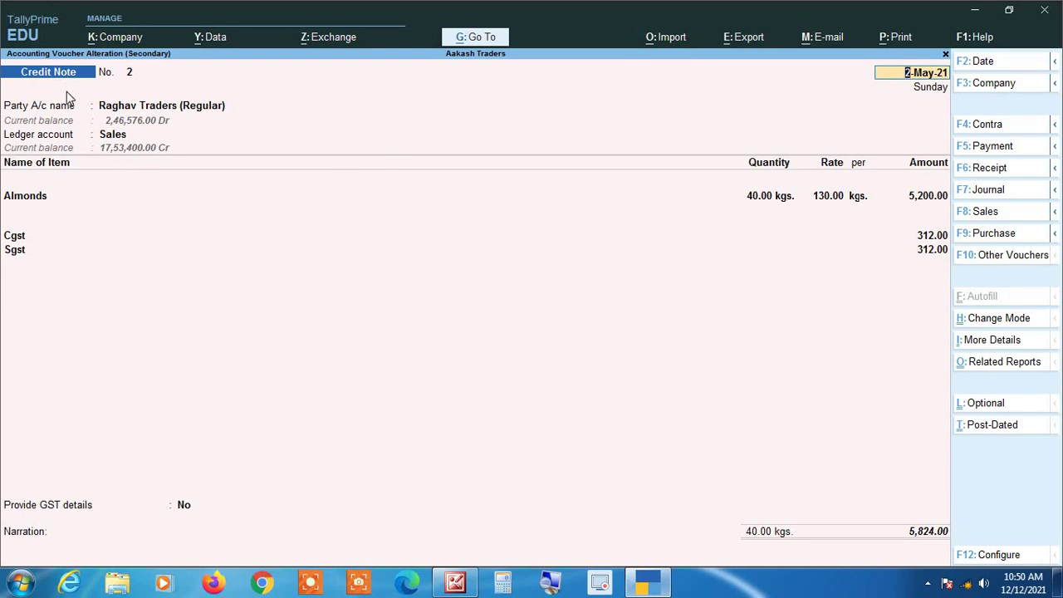
{"action": "key", "text": "Return"}
{"action": "key", "text": "Return"}
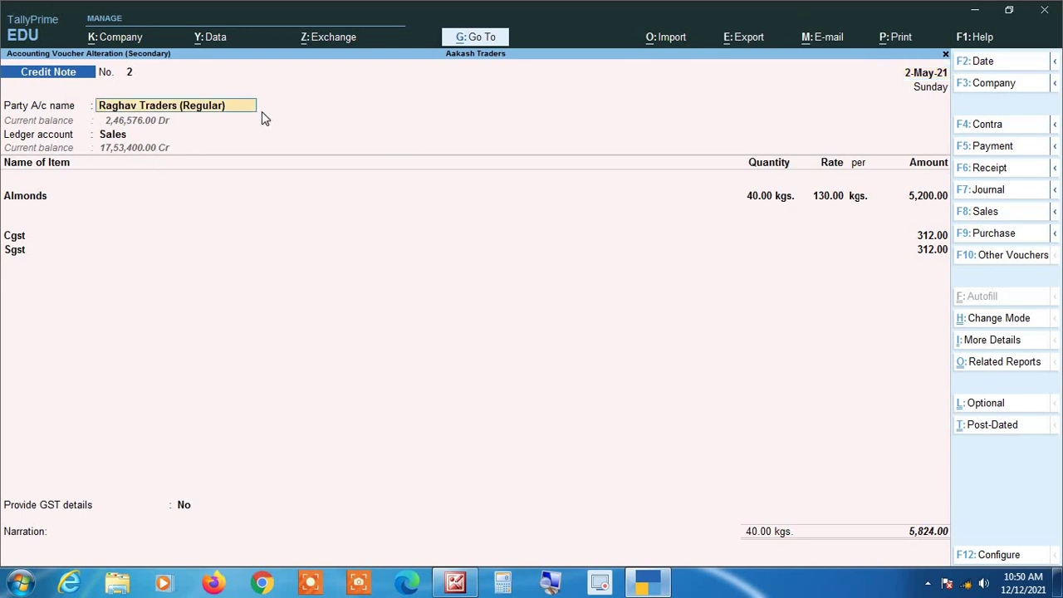
{"action": "key", "text": "Down"}
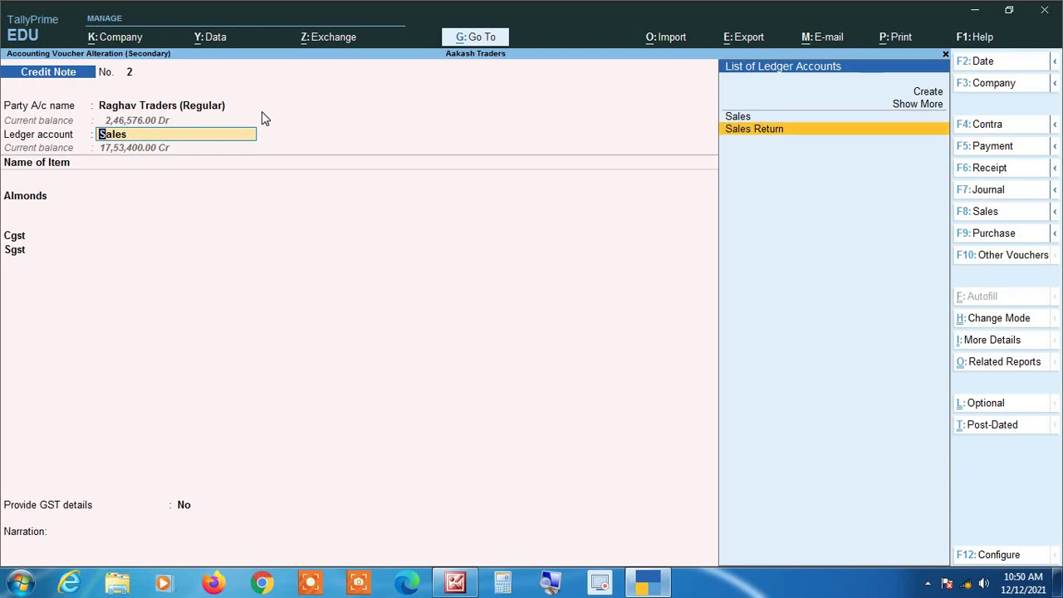
{"action": "key", "text": "Return"}
Step: Keep the credit note's Almonds, Cgst and Sgst lines, leave Provide GST details at No, and save the voucher
{"action": "key", "text": "Return"}
{"action": "key", "text": "Return"}
{"action": "key", "text": "Return"}
{"action": "key", "text": "Return"}
{"action": "key", "text": "Return"}
{"action": "key", "text": "Return"}
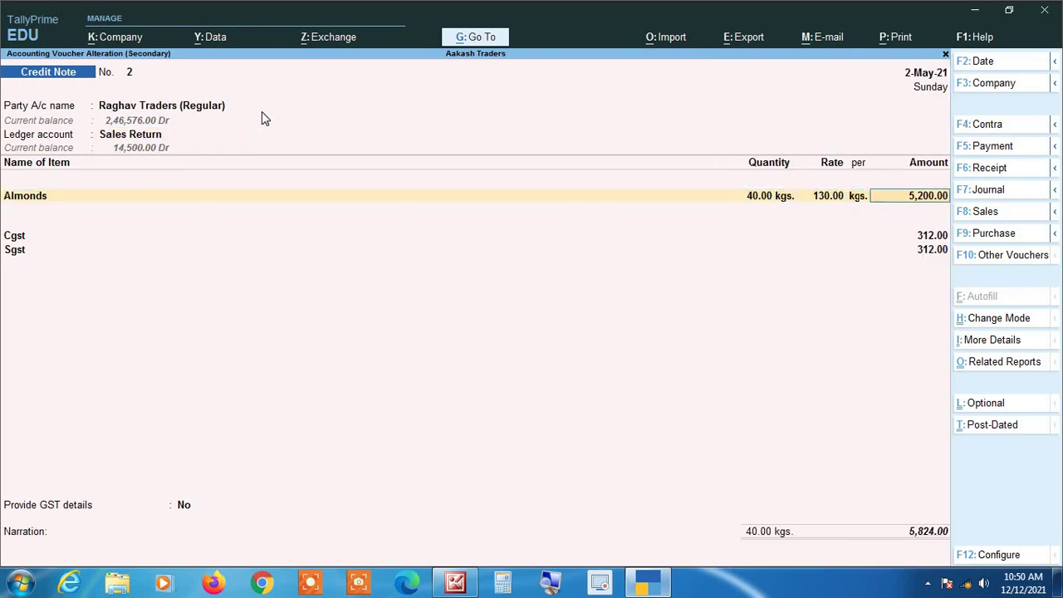
{"action": "key", "text": "Return"}
{"action": "key", "text": "Return"}
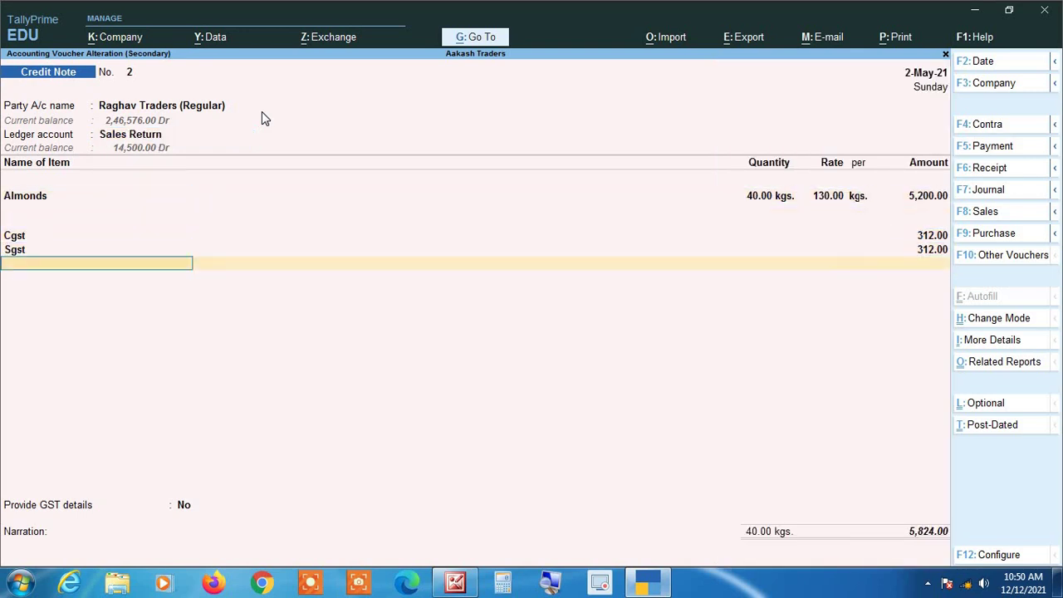
{"action": "key", "text": "Return"}
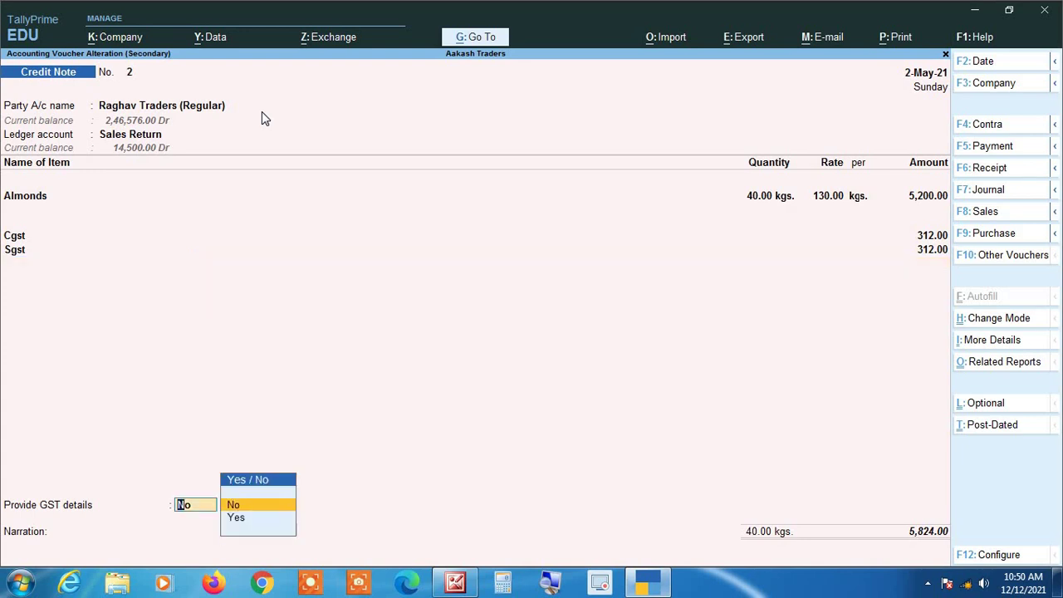
{"action": "key", "text": "Return"}
{"action": "key", "text": "Return"}
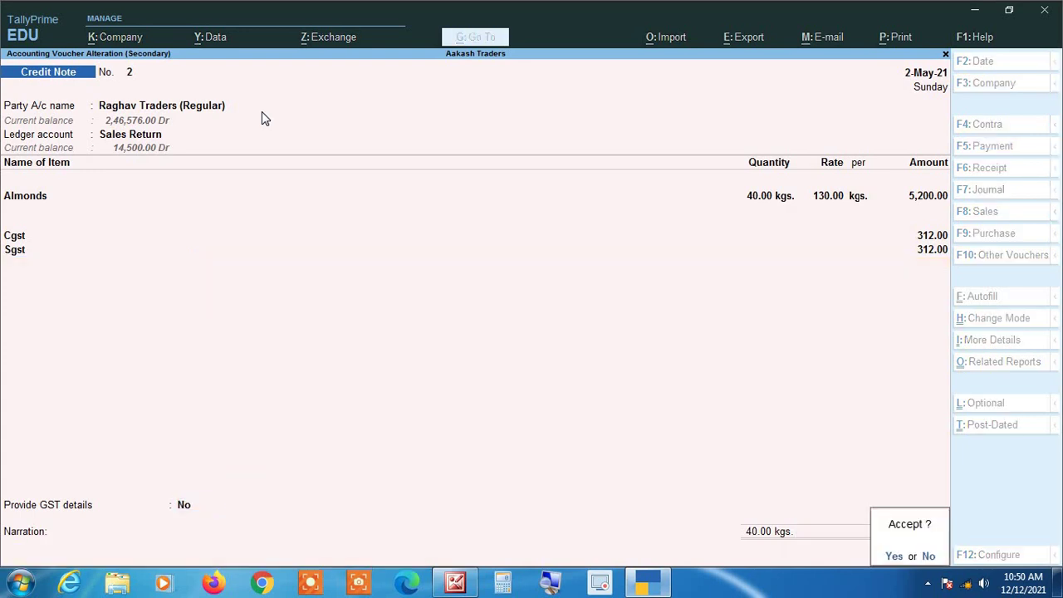
{"action": "key", "text": "Return"}
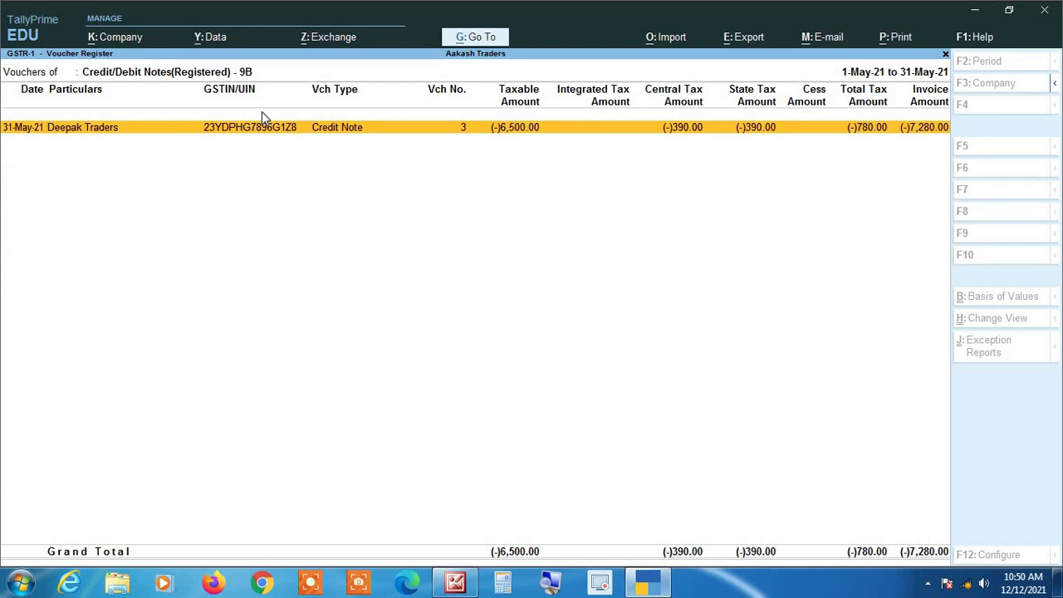
Step: Check the ledger account of the 31-May-21 Deepak Traders credit note and return to the GSTR-1 summary
{"action": "key", "text": "Return"}
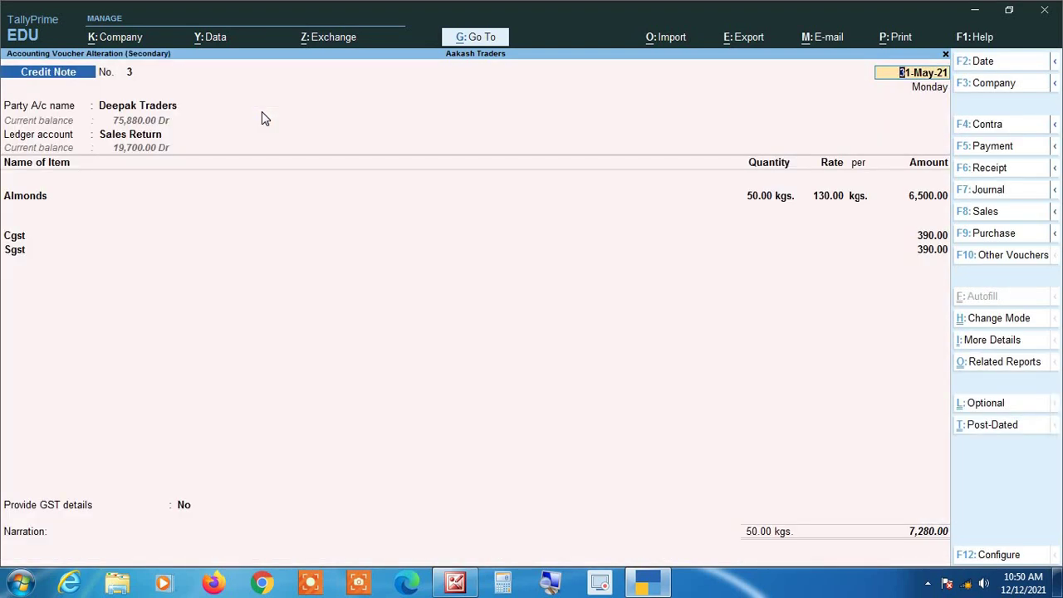
{"action": "key", "text": "Escape"}
{"action": "key", "text": "Return"}
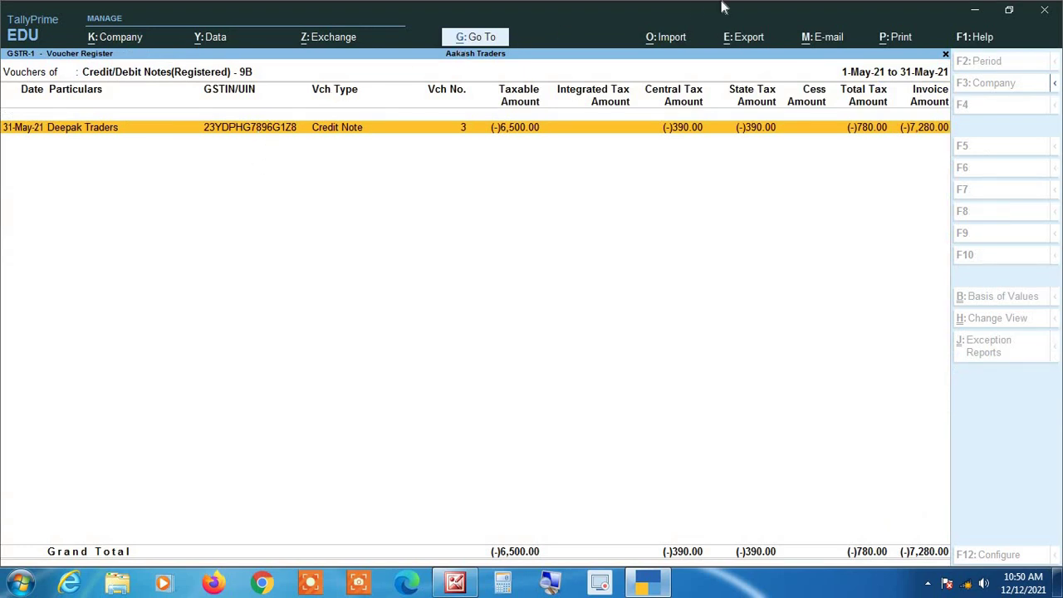
{"action": "key", "text": "Escape"}
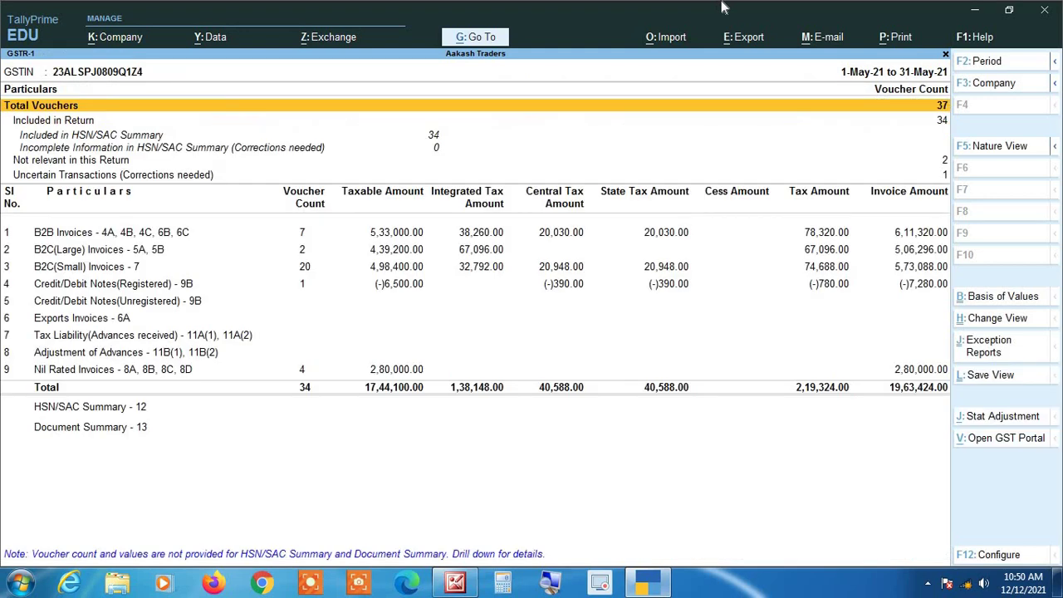
Step: Examine the GSTR-1 summary from Total Vouchers down to the Credit/Debit Notes(Registered) - 9B line under magnification
{"action": "key", "text": "Down"}
{"action": "key", "text": "Down"}
{"action": "key", "text": "Down"}
{"action": "key", "text": "Down"}
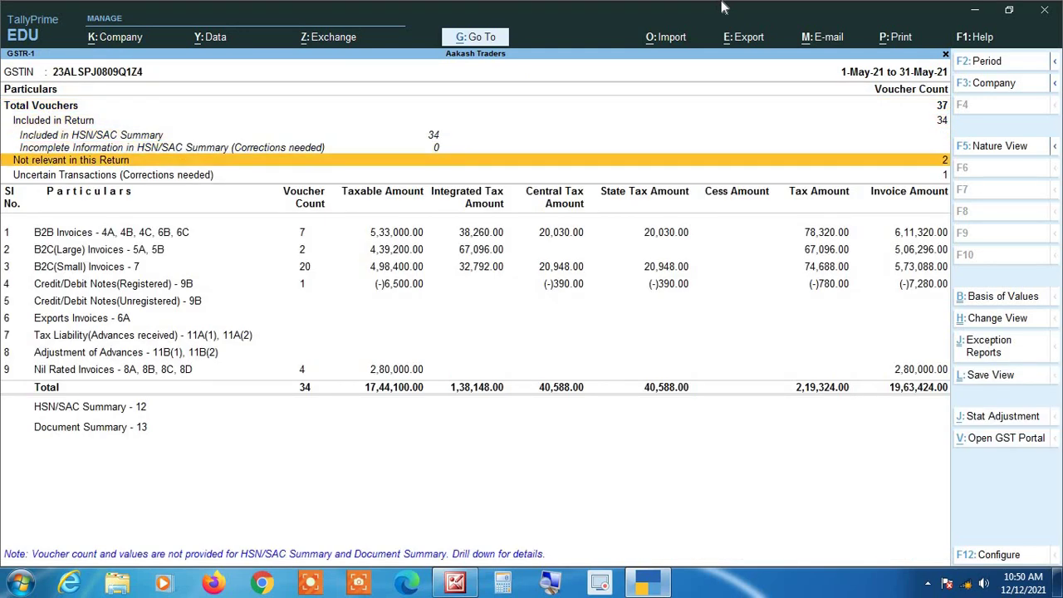
{"action": "key", "text": "Down"}
{"action": "key", "text": "Down"}
{"action": "key", "text": "Down"}
{"action": "key", "text": "Down"}
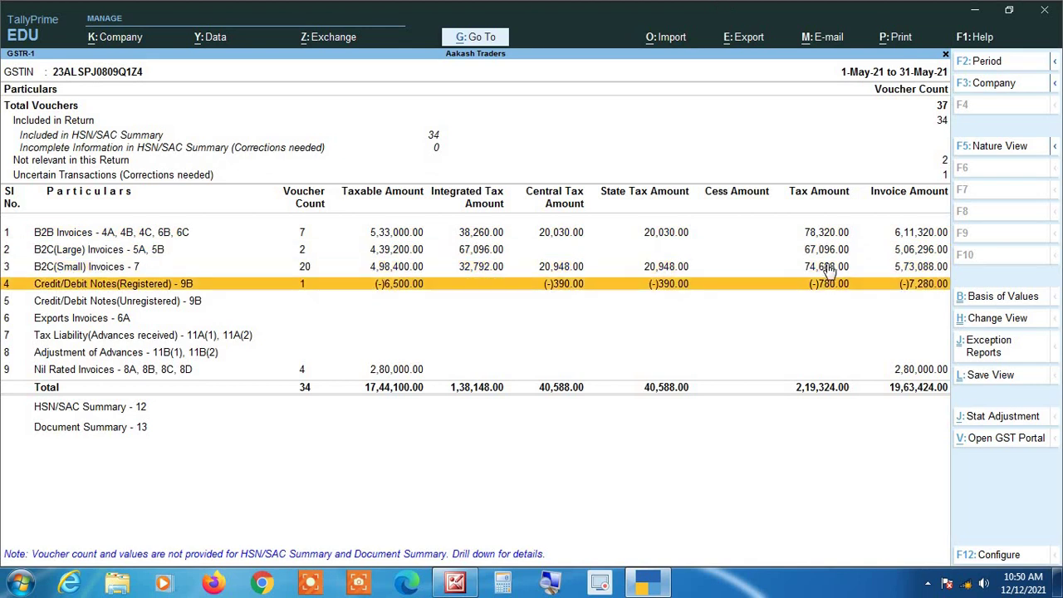
{"action": "left_click", "coordinate": [551, 586]}
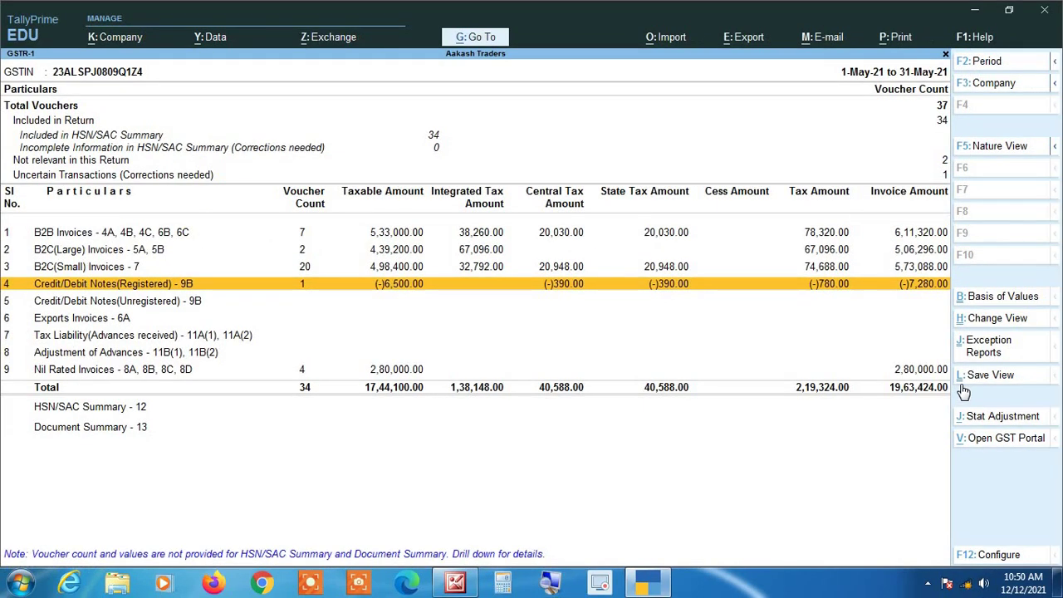
Step: Magnify the Uncertain Transactions (Corrections needed) line of the GSTR-1 summary and open its list of exceptions
{"action": "key", "text": "Up"}
{"action": "key", "text": "Up"}
{"action": "key", "text": "Up"}
{"action": "key", "text": "Up"}
{"action": "key", "text": "Up"}
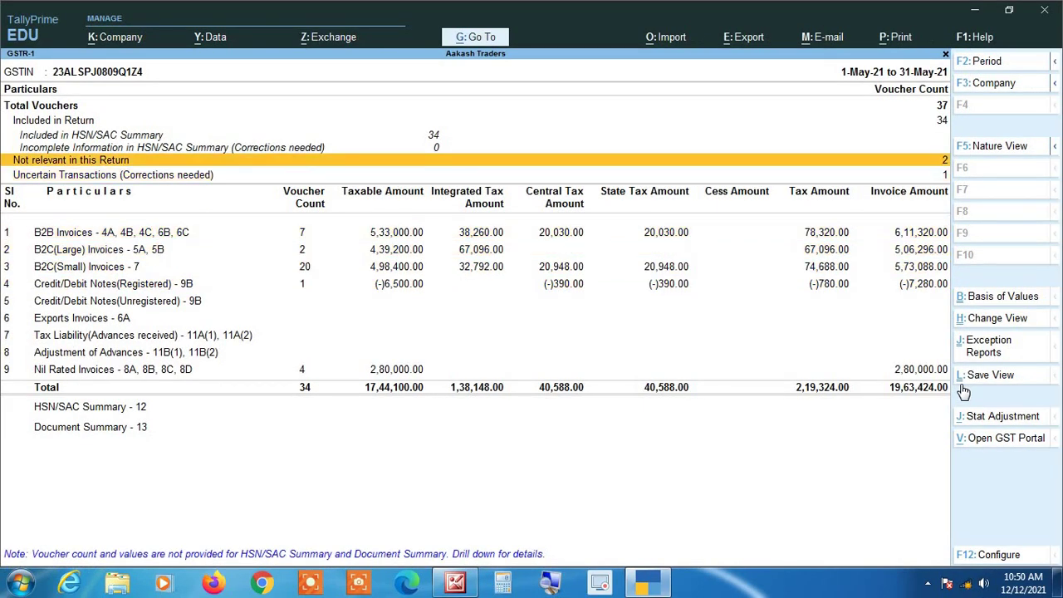
{"action": "key", "text": "Down"}
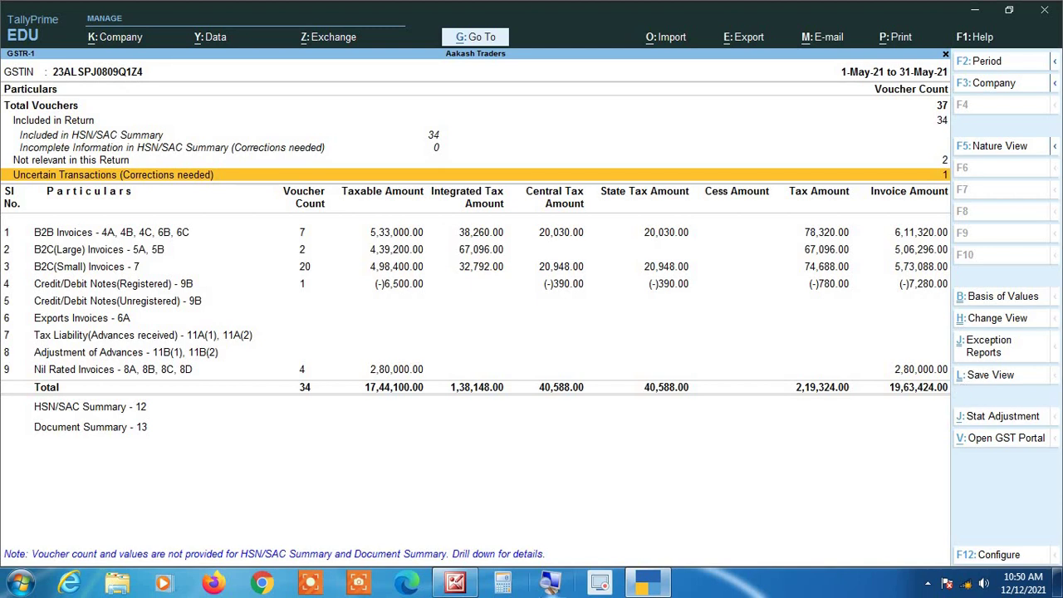
{"action": "left_click", "coordinate": [550, 584]}
{"action": "key", "text": "Return"}
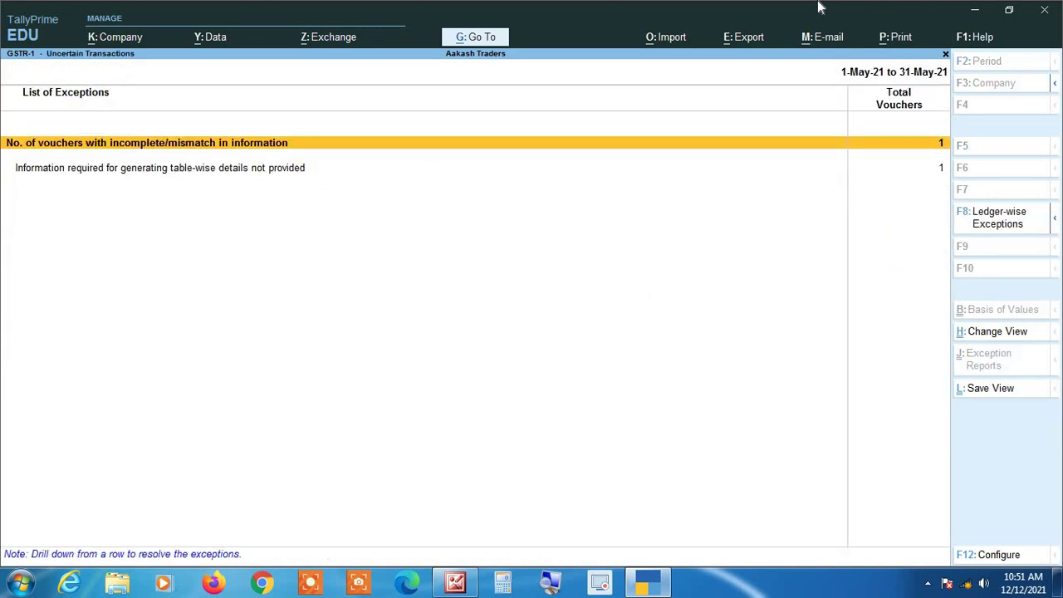
Step: Under the exception for missing table-wise details, accept the Raghav Traders (Regular) credit note's GSTIN/UIN, skipping validation, and return to the summary
{"action": "key", "text": "Down"}
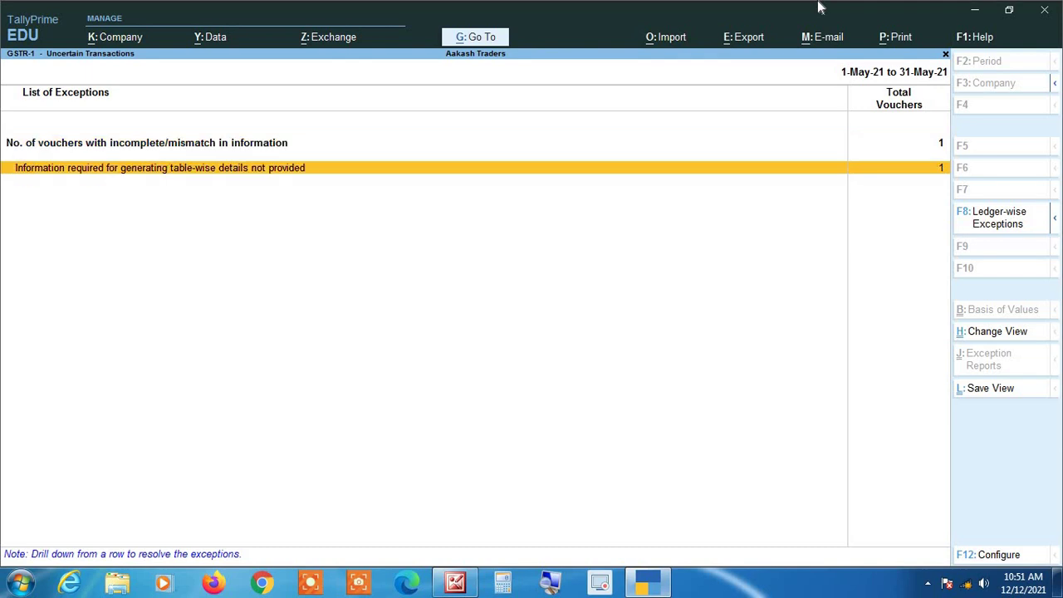
{"action": "left_click", "coordinate": [549, 585]}
{"action": "key", "text": "Return"}
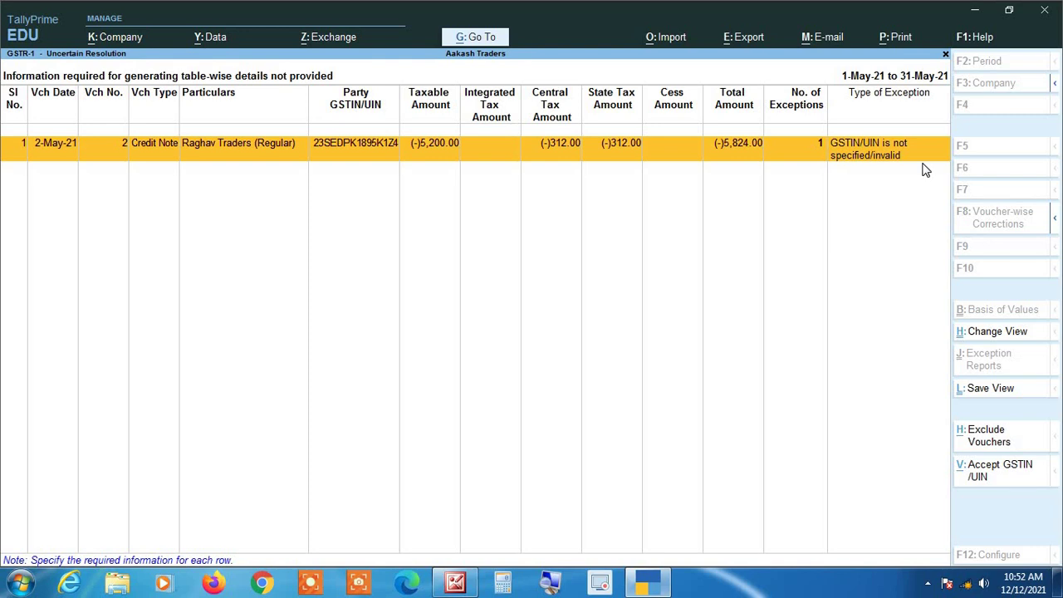
{"action": "left_click", "coordinate": [1006, 478]}
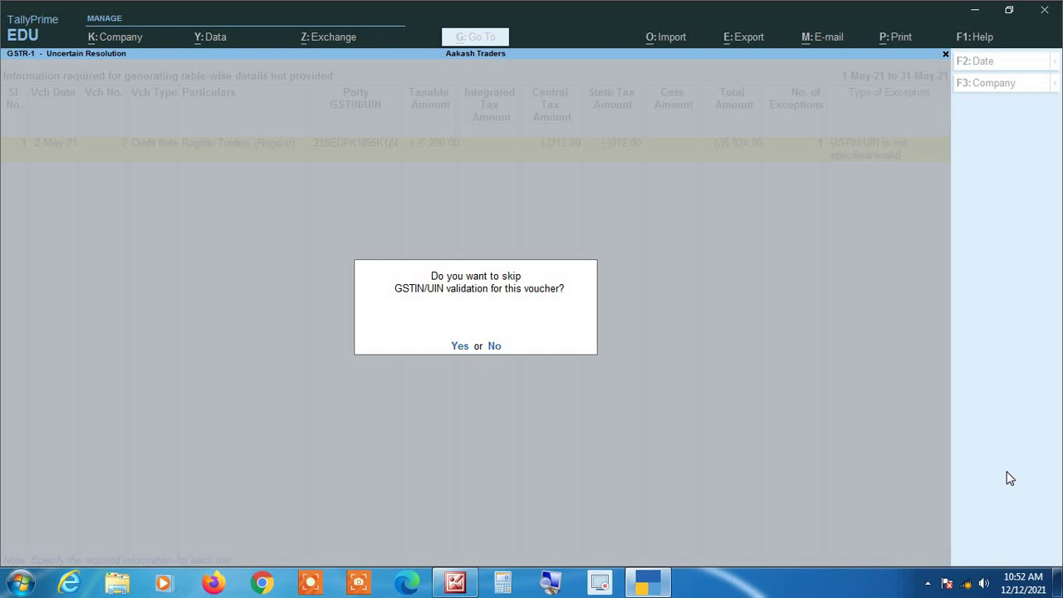
{"action": "key", "text": "y"}
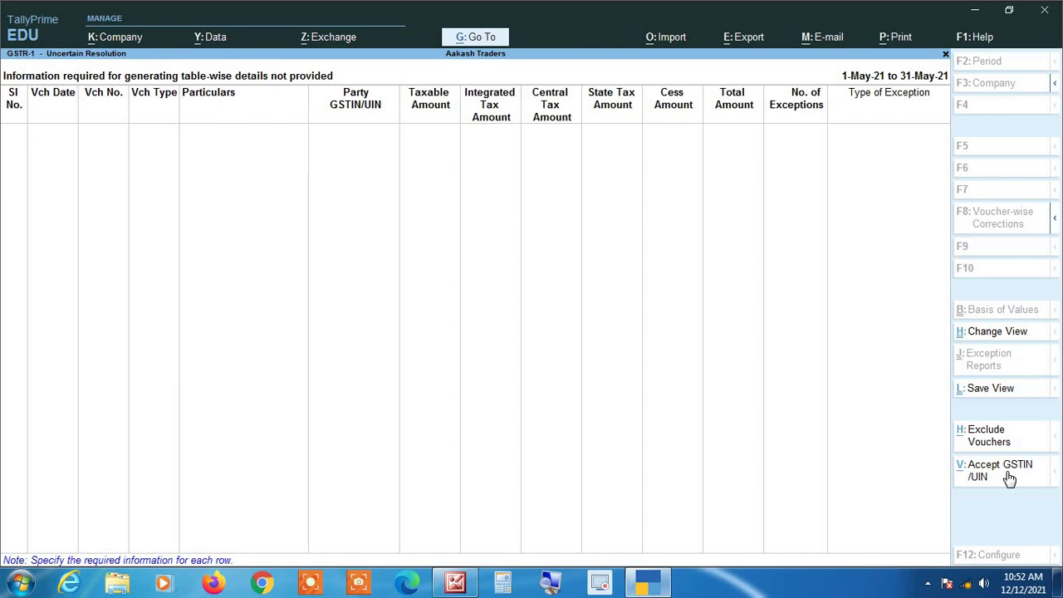
{"action": "key", "text": "Escape"}
{"action": "key", "text": "Escape"}
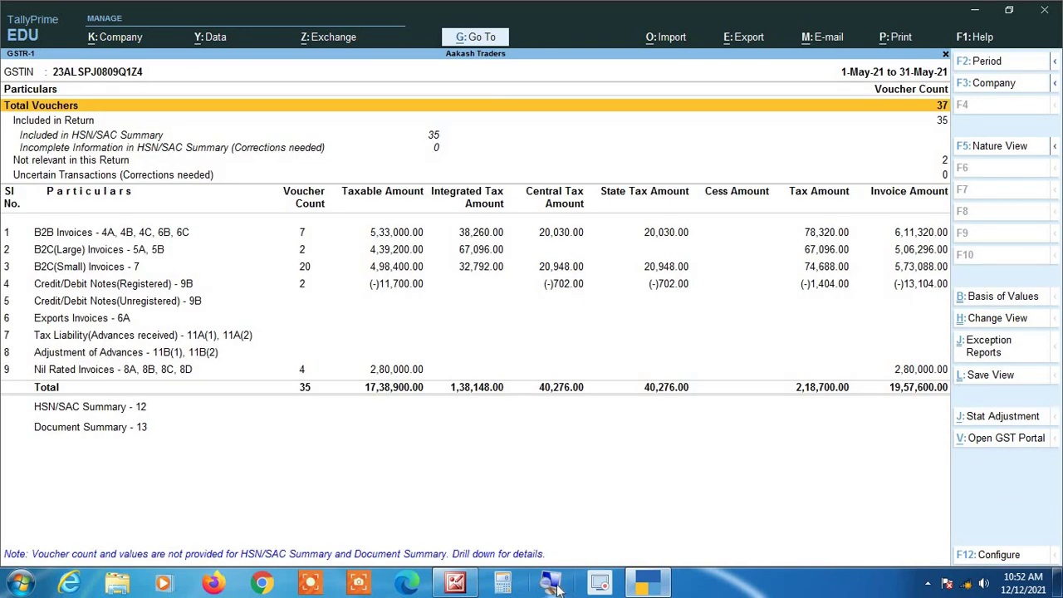
Step: Recheck the Uncertain Transactions (Corrections needed) line of the GSTR-1 summary under magnification
{"action": "key", "text": "Down"}
{"action": "key", "text": "Down"}
{"action": "key", "text": "Down"}
{"action": "key", "text": "Down"}
{"action": "key", "text": "Down"}
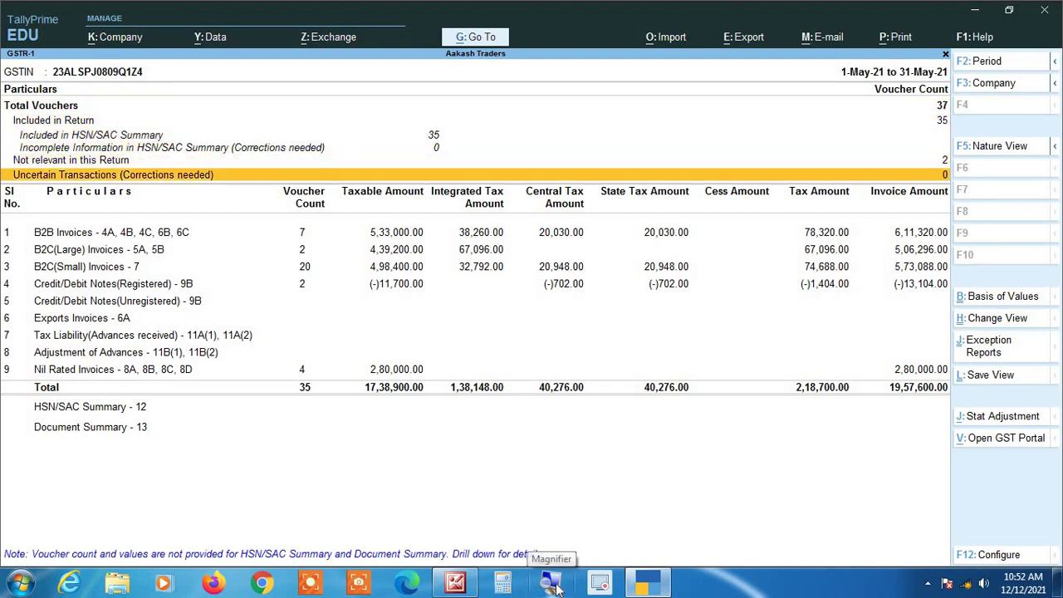
{"action": "left_click", "coordinate": [555, 585]}
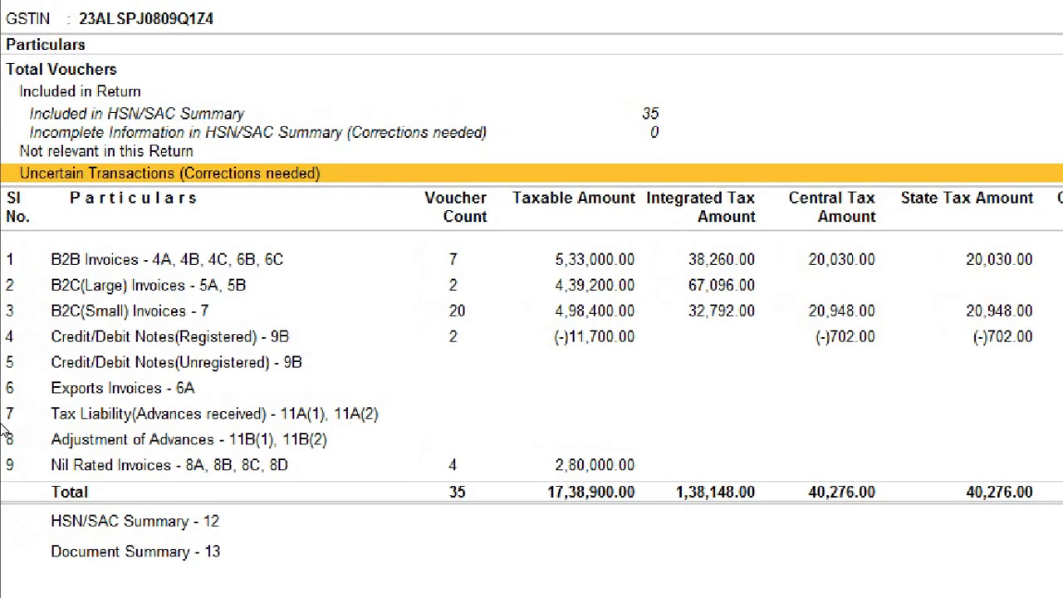
Step: Compare the registered and unregistered Credit/Debit Notes lines and reopen the Credit/Debit Notes(Registered) - 9B register
{"action": "key", "text": "Down"}
{"action": "key", "text": "Down"}
{"action": "key", "text": "Down"}
{"action": "key", "text": "Down"}
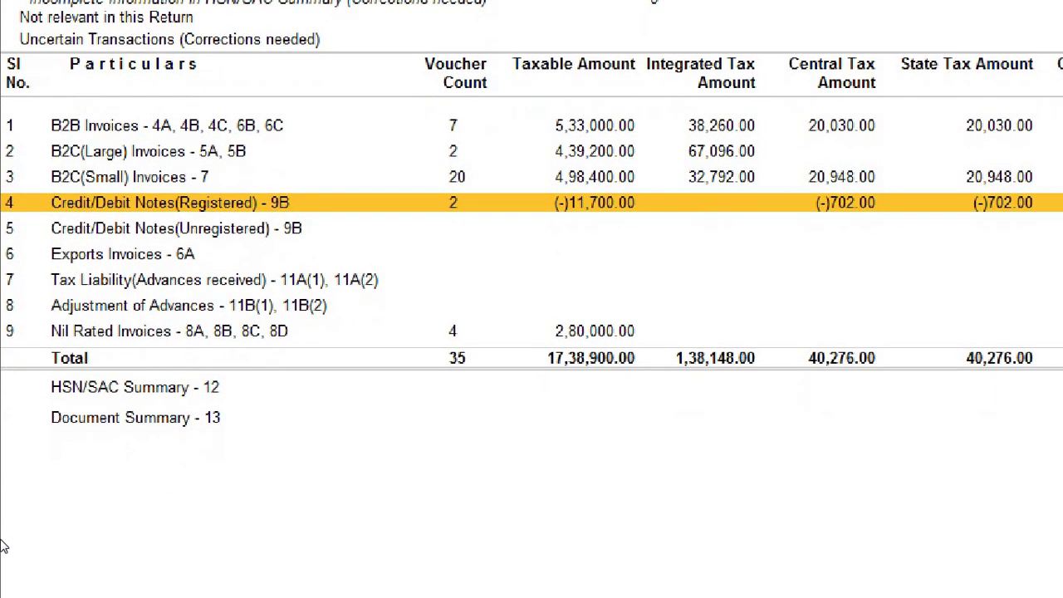
{"action": "key", "text": "Down"}
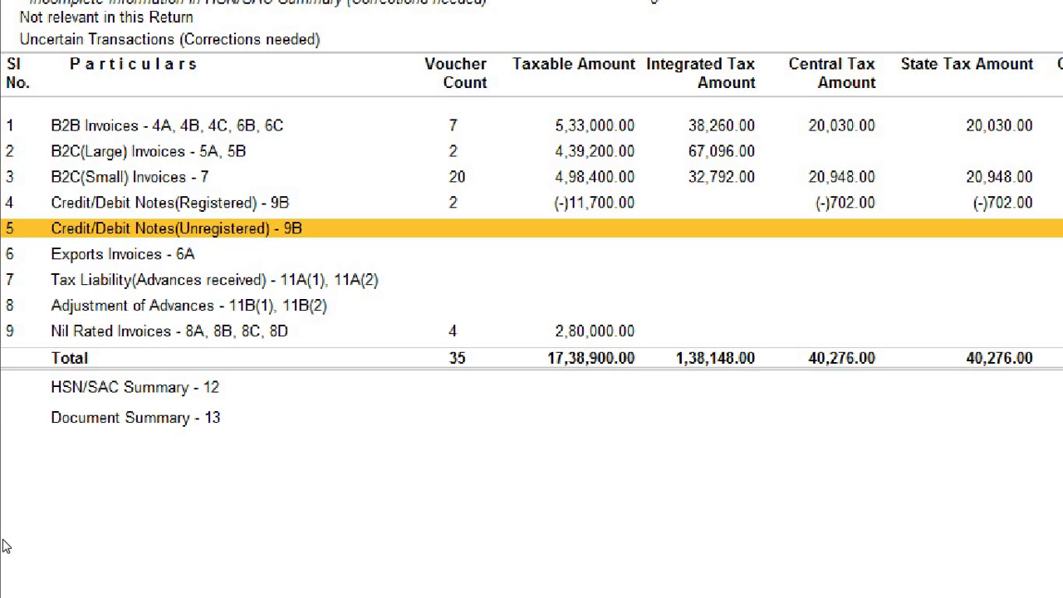
{"action": "key", "text": "Up"}
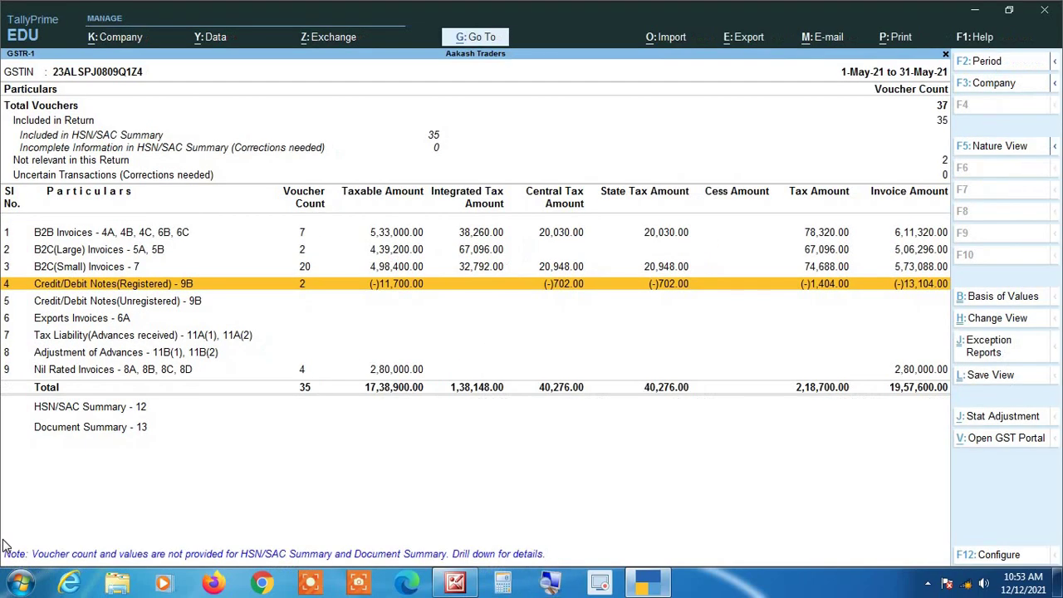
{"action": "key", "text": "Return"}
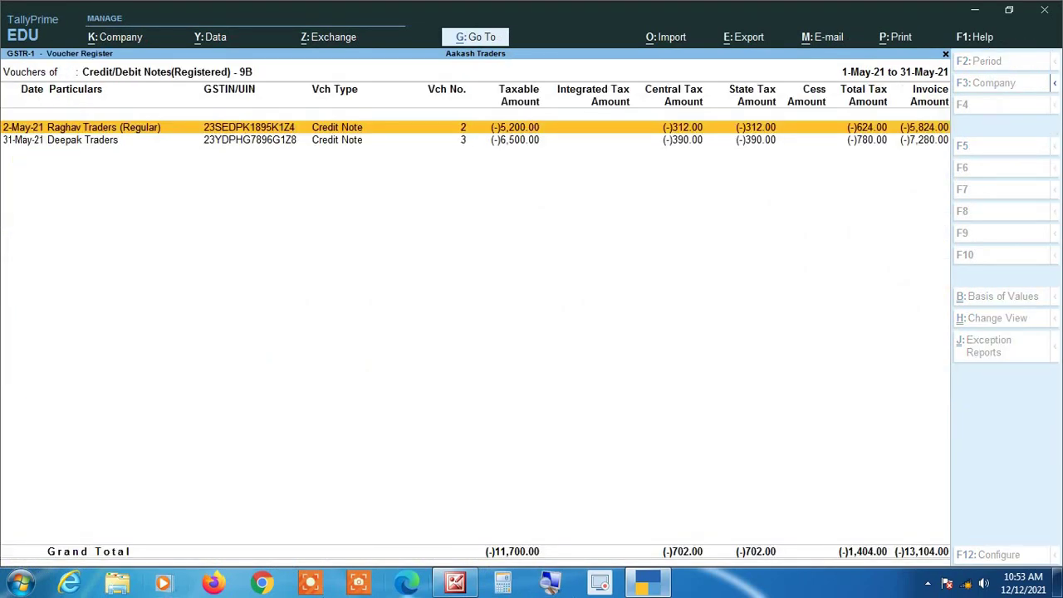
Step: Magnify the Credit/Debit Notes(Registered) - 9B register, check its Raghav Traders (Regular) and Deepak Traders credit notes, and return to the GSTR-1 summary
{"action": "left_click", "coordinate": [552, 586]}
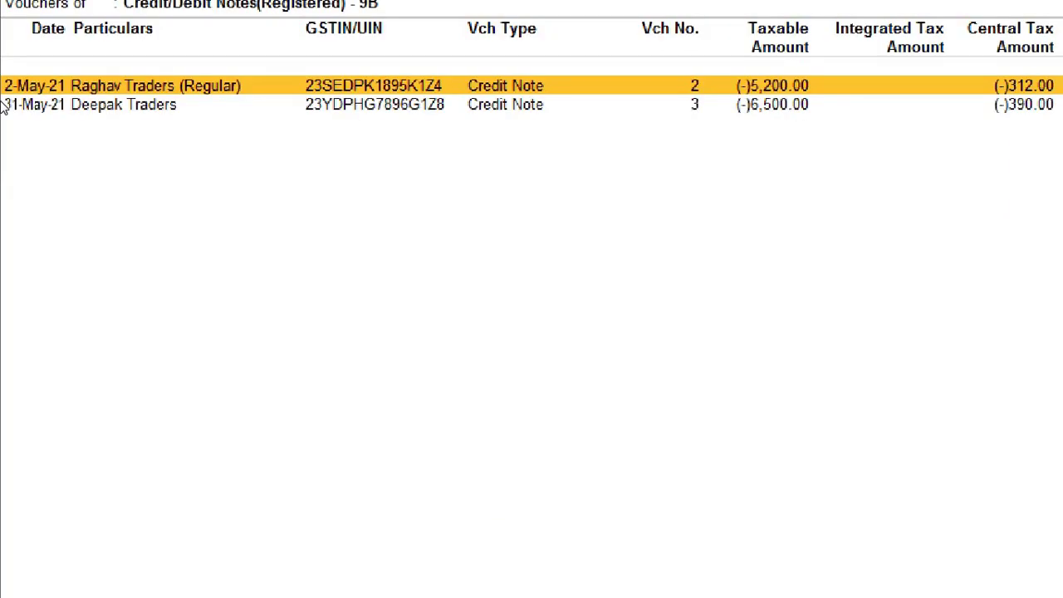
{"action": "key", "text": "Down"}
{"action": "key", "text": "Up"}
{"action": "key", "text": "Escape"}
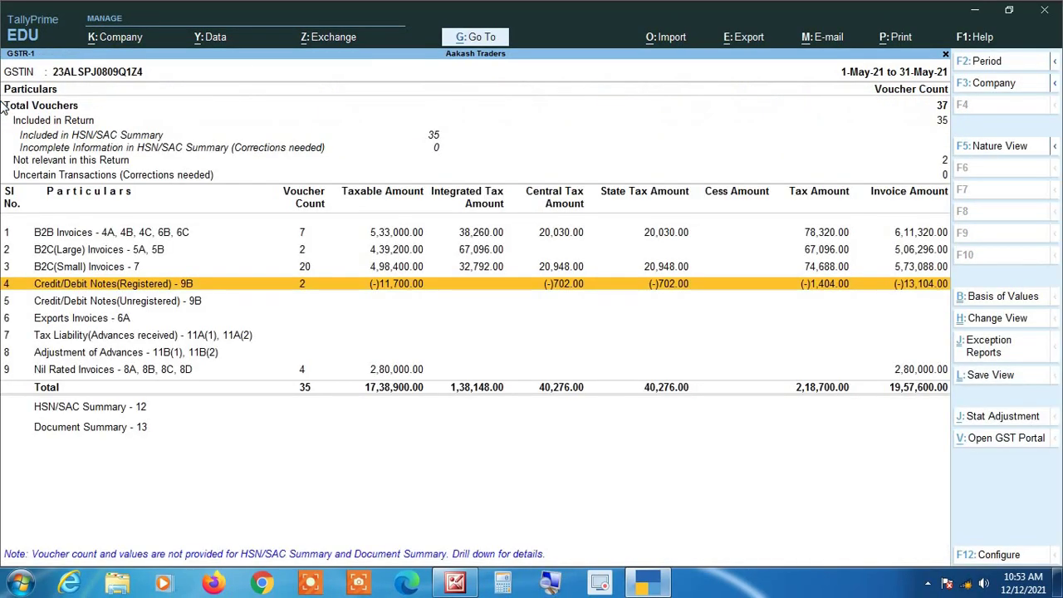
Step: Magnify the GSTR-1 summary and examine the B2B, B2C and Credit/Debit Notes lines, from B2B Invoices to Credit/Debit Notes(Unregistered) - 9B
{"action": "left_click", "coordinate": [552, 584]}
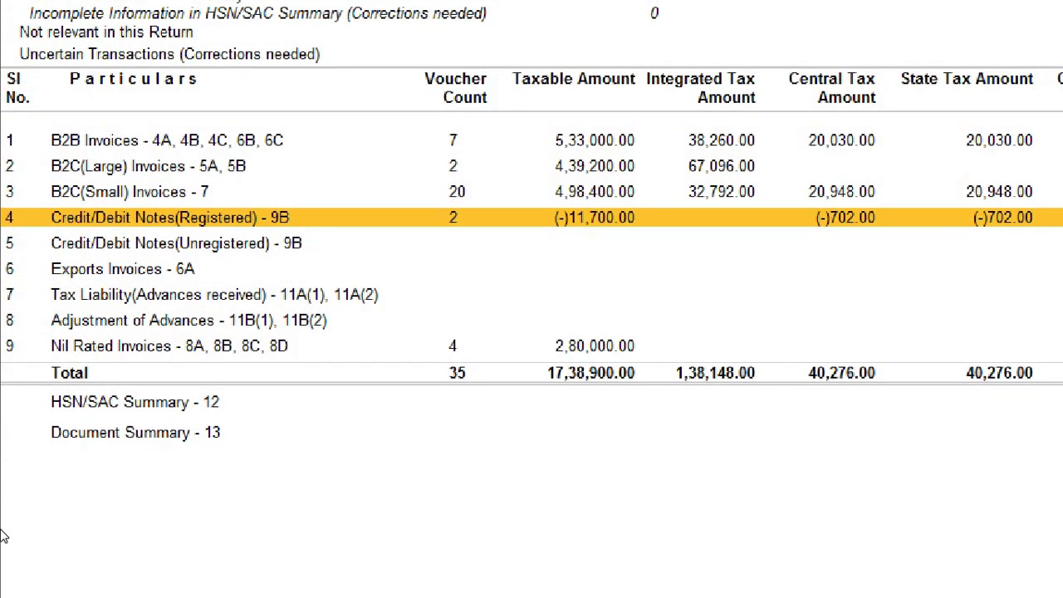
{"action": "key", "text": "Down"}
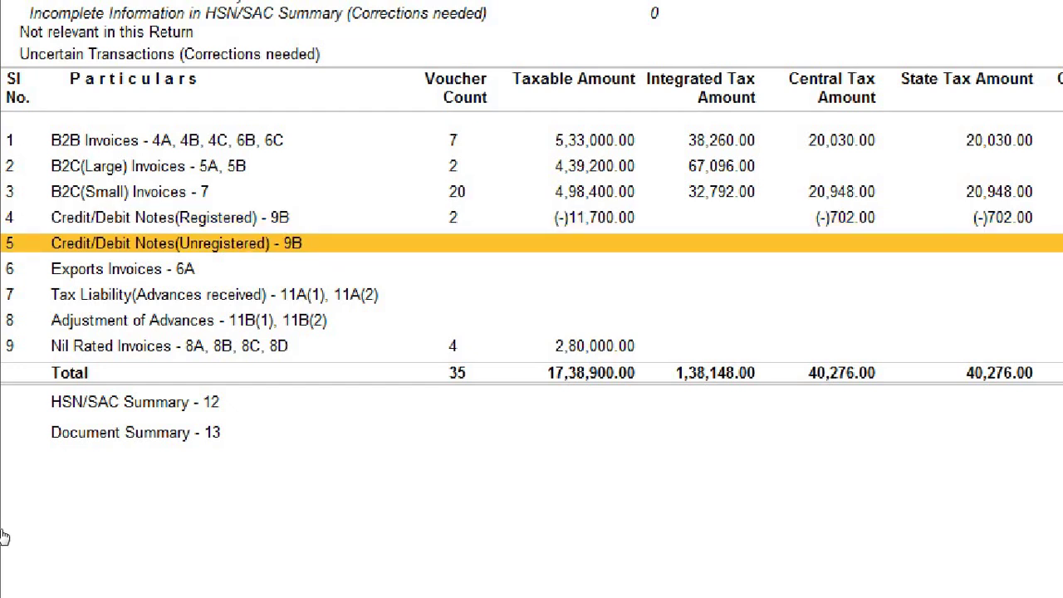
{"action": "key", "text": "Up"}
{"action": "key", "text": "Up"}
{"action": "key", "text": "Up"}
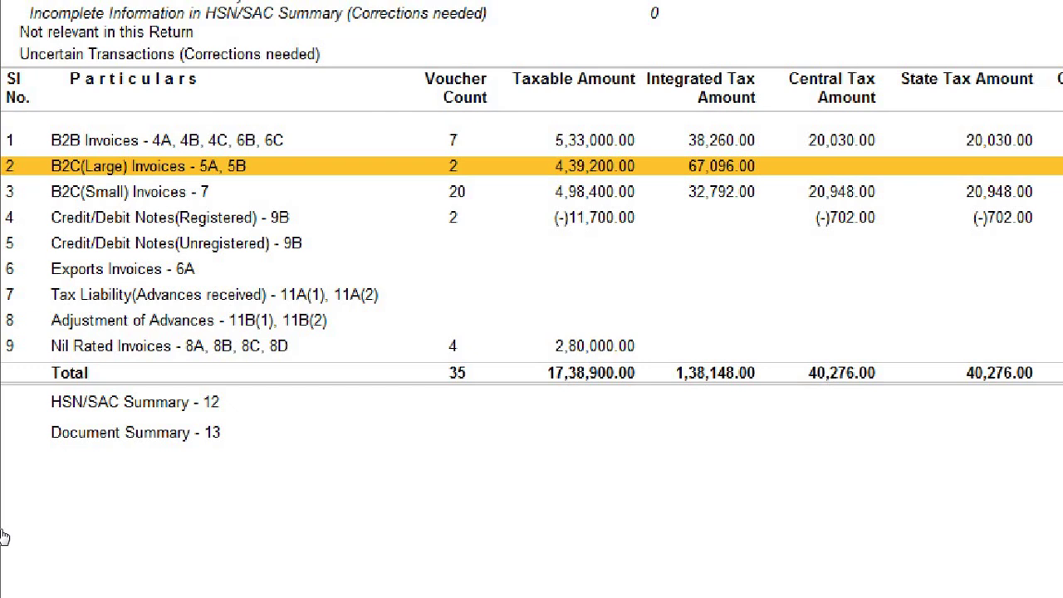
{"action": "key", "text": "Down"}
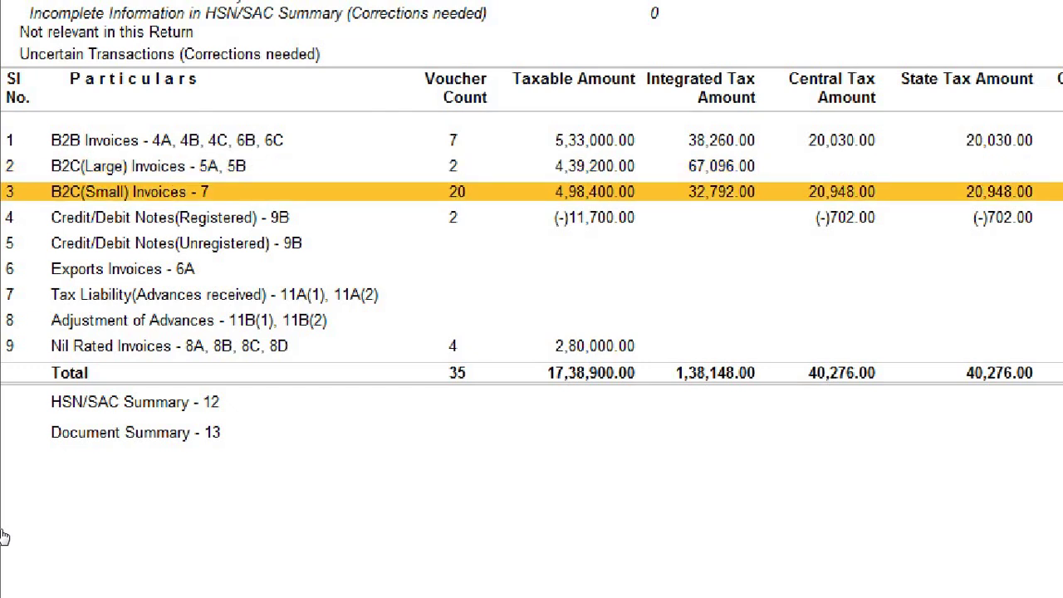
{"action": "key", "text": "Up"}
{"action": "key", "text": "Down"}
{"action": "key", "text": "Up"}
{"action": "key", "text": "Up"}
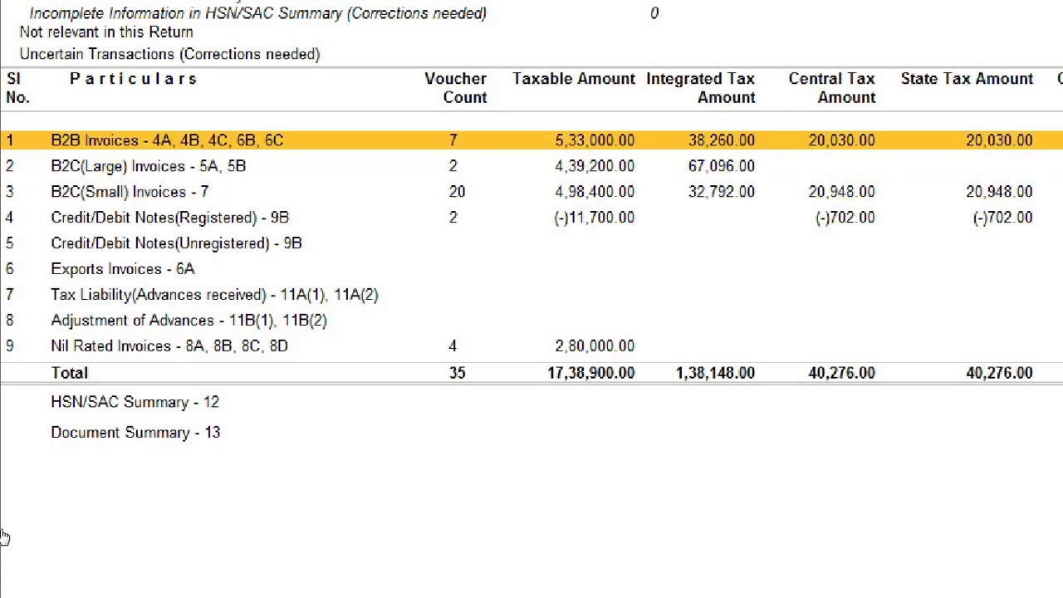
{"action": "key", "text": "Down"}
{"action": "key", "text": "Down"}
{"action": "key", "text": "Down"}
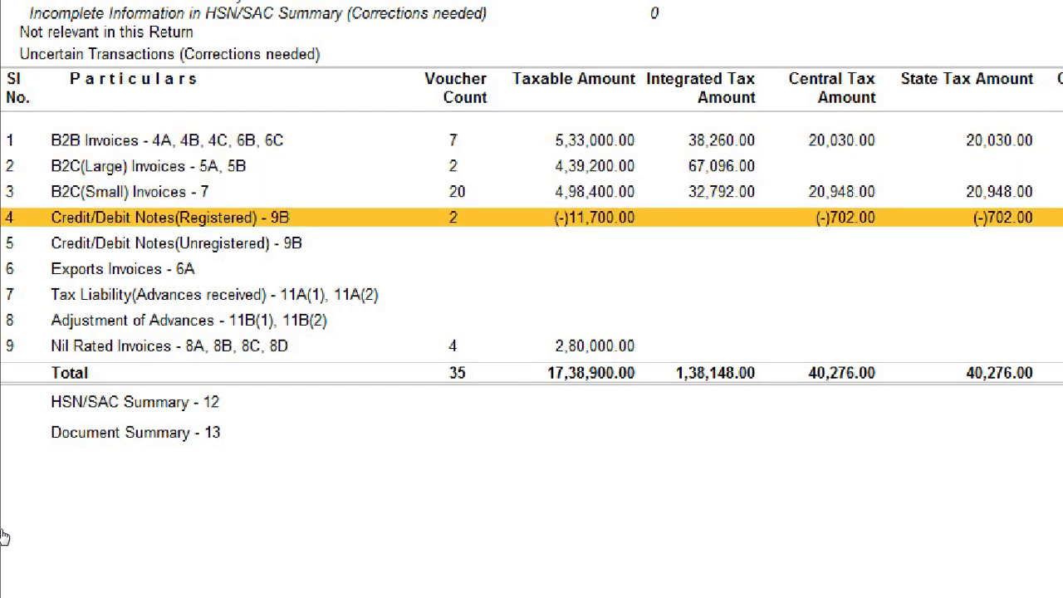
Step: Compare the B2C(Large) and B2C(Small) invoice lines repeatedly with the Credit/Debit Notes(Unregistered) - 9B line
{"action": "key", "text": "Up"}
{"action": "key", "text": "Up"}
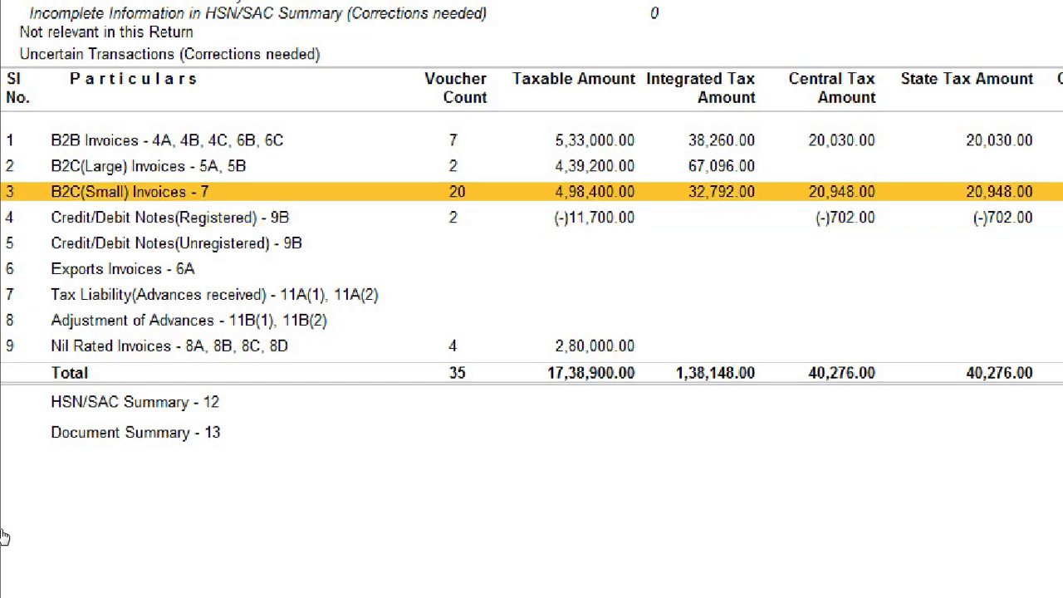
{"action": "key", "text": "Down"}
{"action": "key", "text": "Up"}
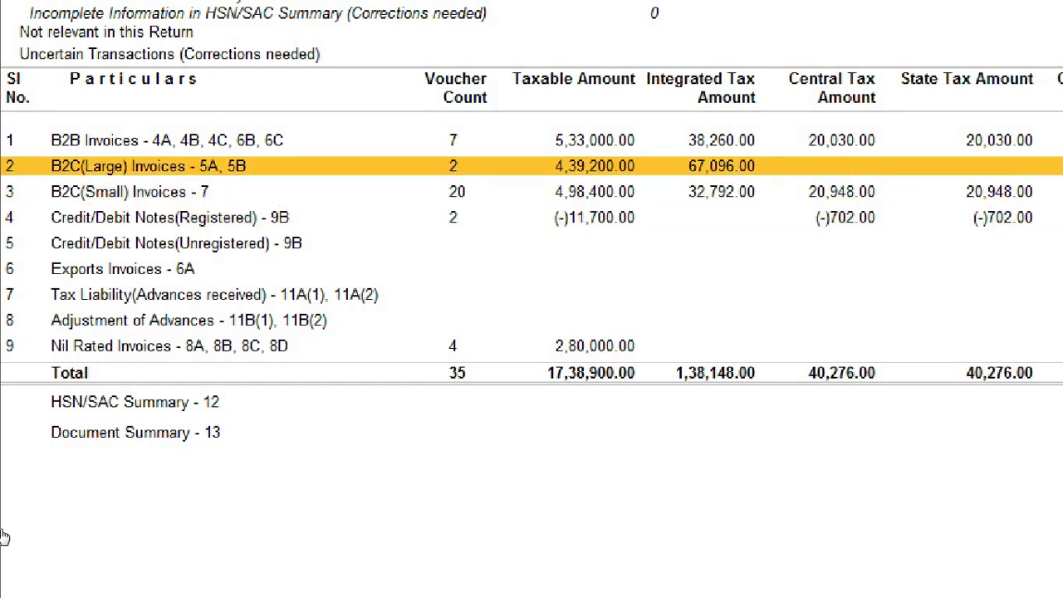
{"action": "key", "text": "Down"}
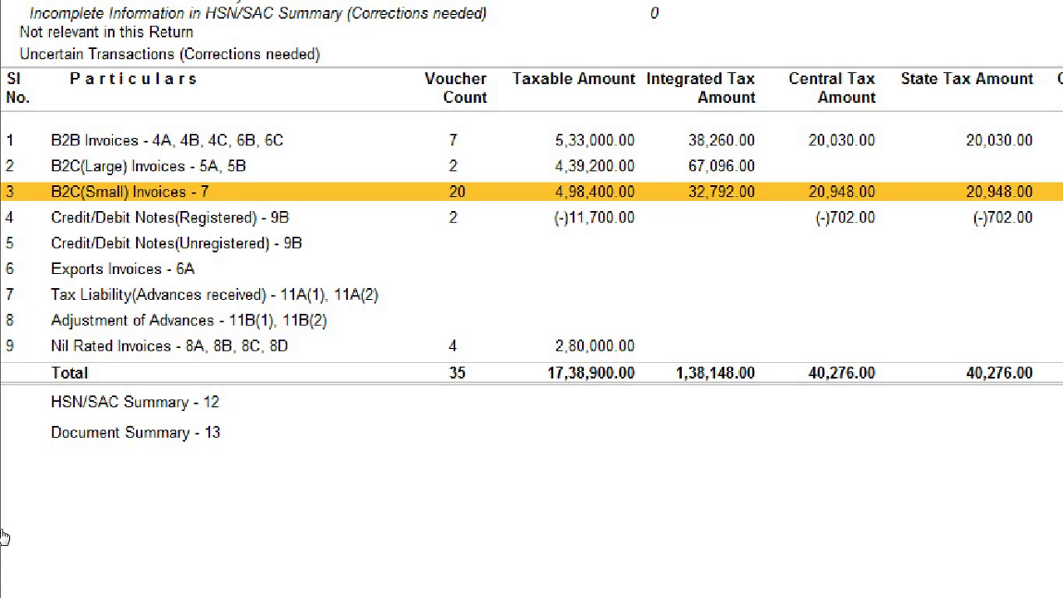
{"action": "key", "text": "Down"}
{"action": "key", "text": "Down"}
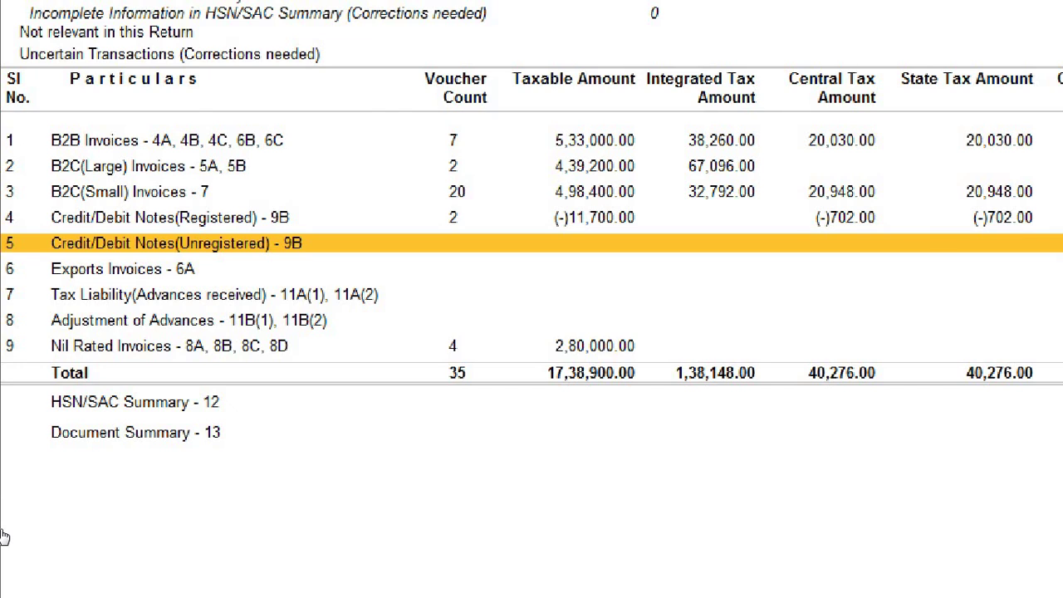
{"action": "key", "text": "Up"}
{"action": "key", "text": "Up"}
{"action": "key", "text": "Up"}
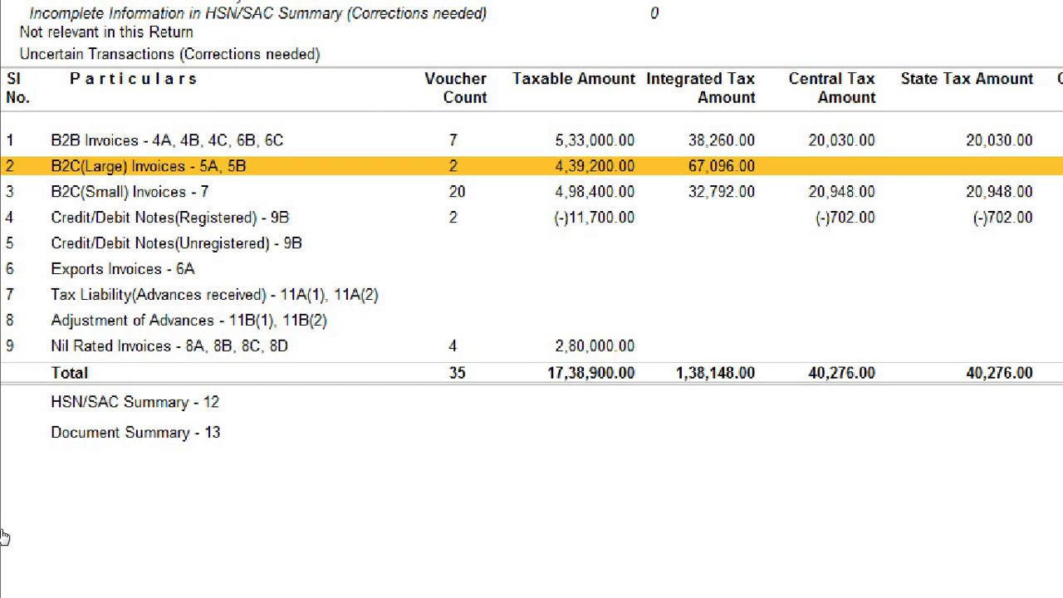
{"action": "key", "text": "Down"}
{"action": "key", "text": "Down"}
{"action": "key", "text": "Down"}
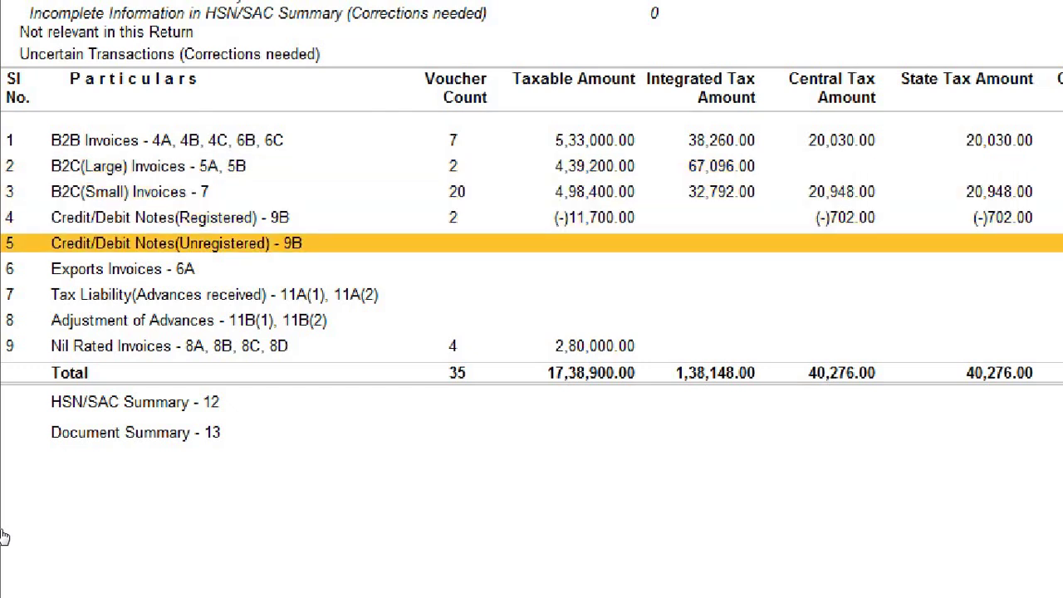
{"action": "key", "text": "Up"}
{"action": "key", "text": "Up"}
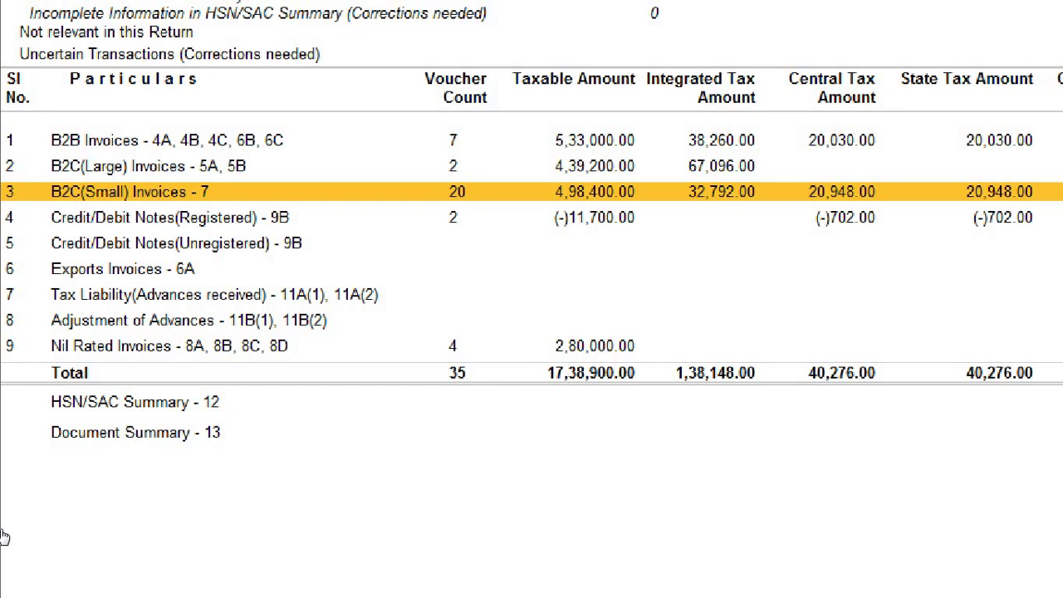
{"action": "key", "text": "Down"}
{"action": "key", "text": "Down"}
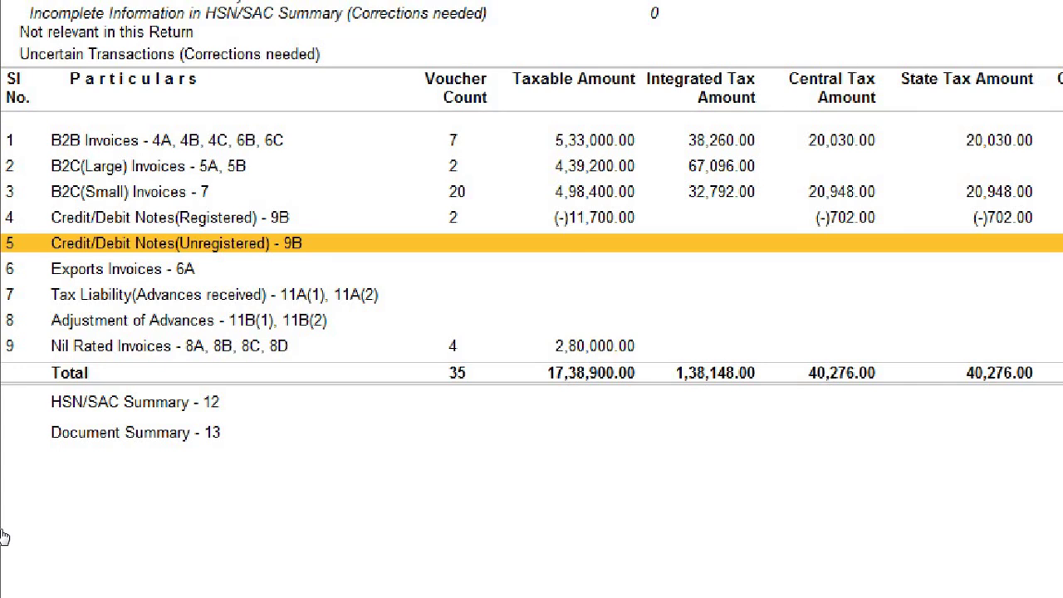
{"action": "key", "text": "Up"}
{"action": "key", "text": "Up"}
{"action": "key", "text": "Up"}
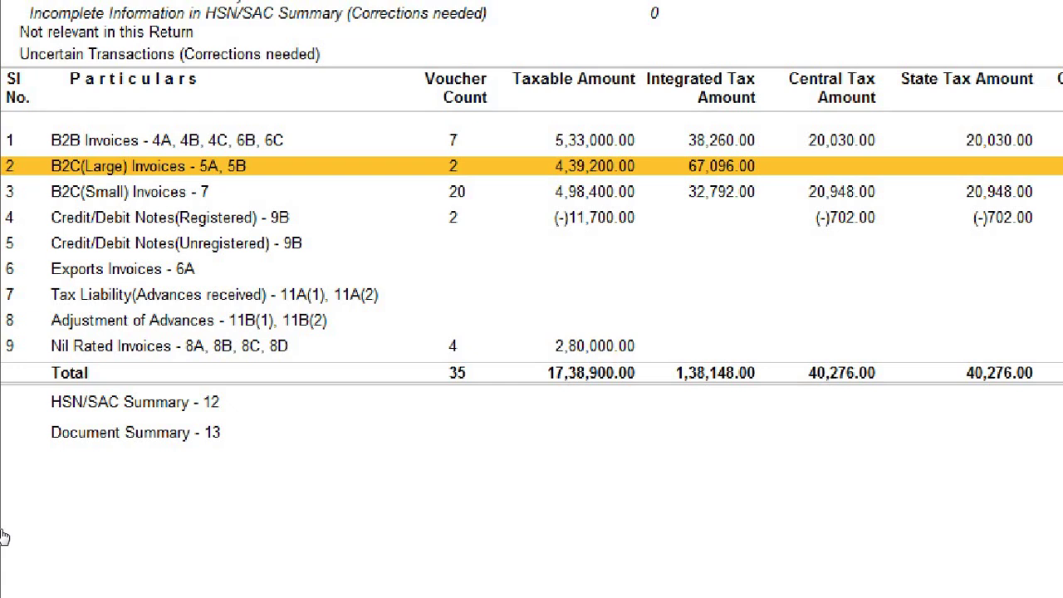
{"action": "key", "text": "Down"}
{"action": "key", "text": "Down"}
{"action": "key", "text": "Down"}
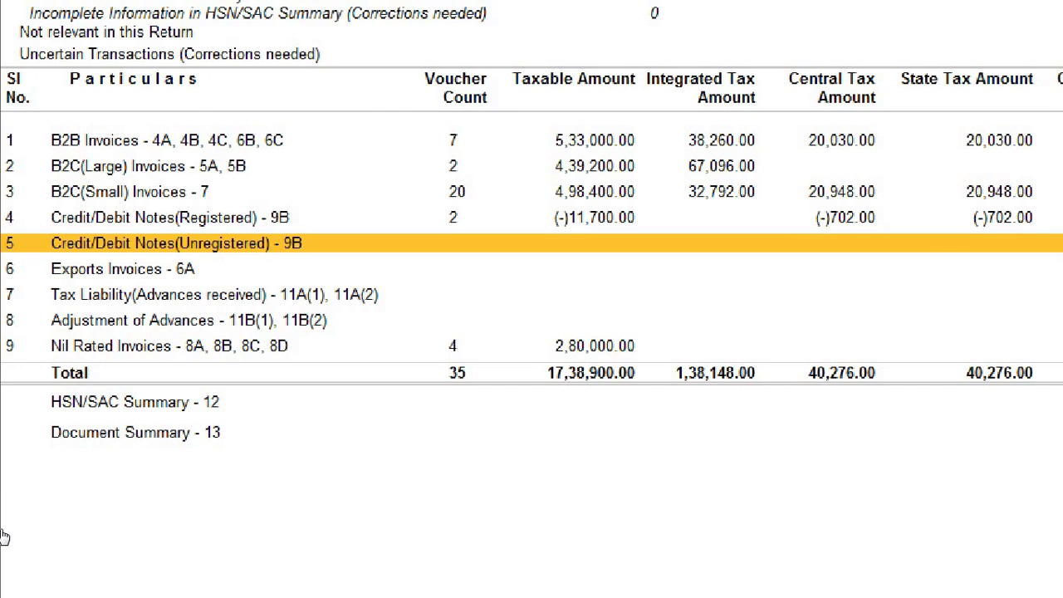
Step: Open the B2C(Small) Invoices - 7 details and drill down to the Madhya Pradesh vouchers taxed at 5 %
{"action": "key", "text": "Up"}
{"action": "key", "text": "Up"}
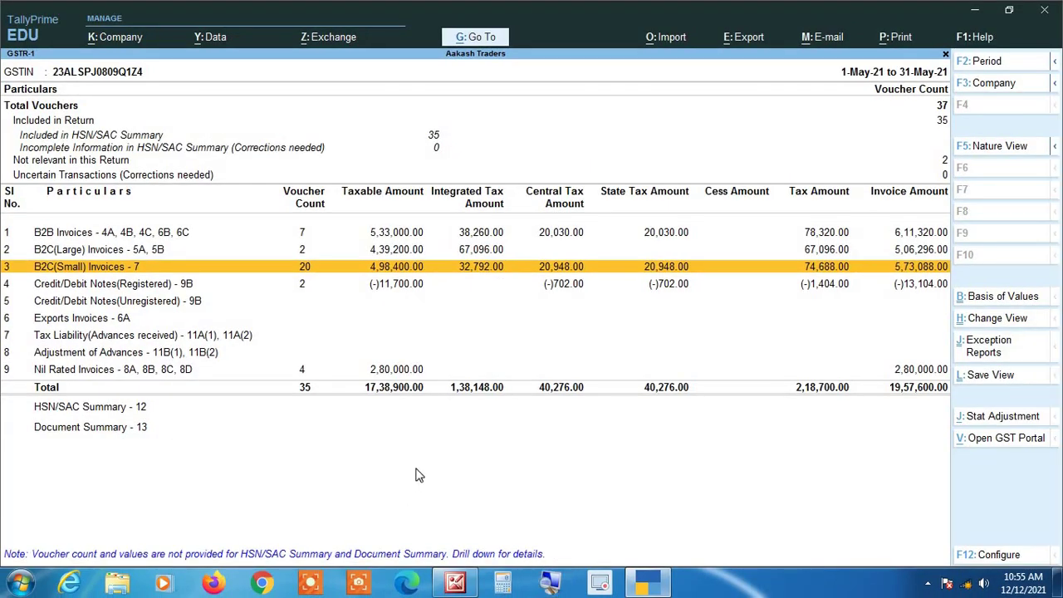
{"action": "key", "text": "Return"}
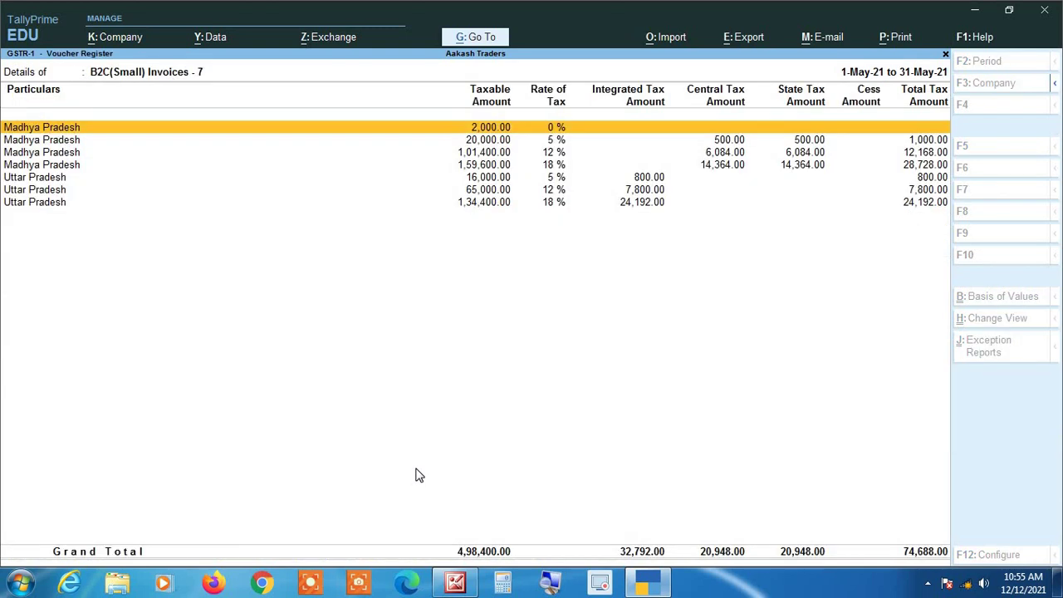
{"action": "key", "text": "Down"}
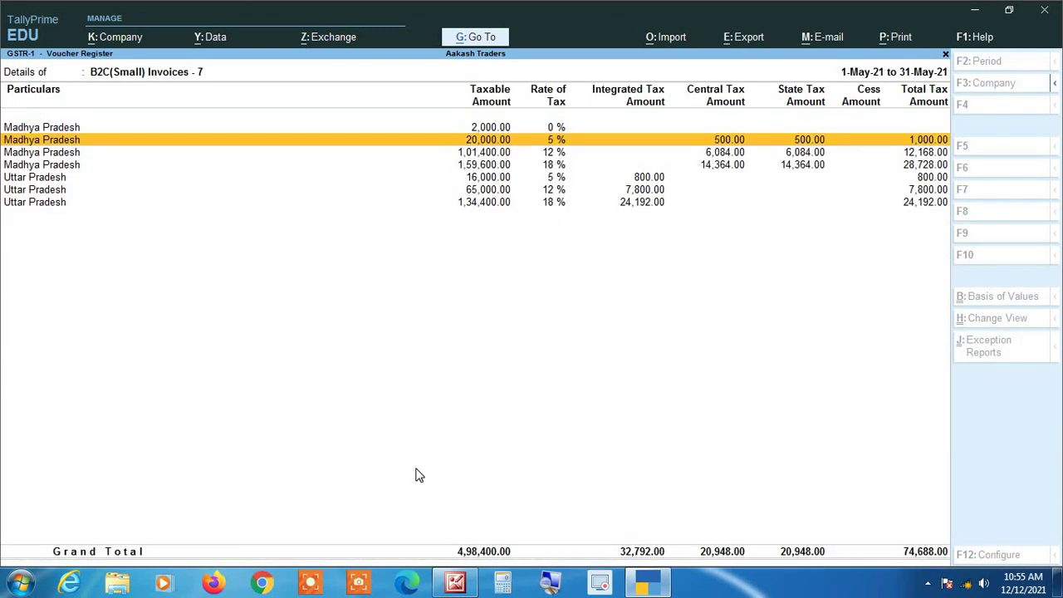
{"action": "key", "text": "Return"}
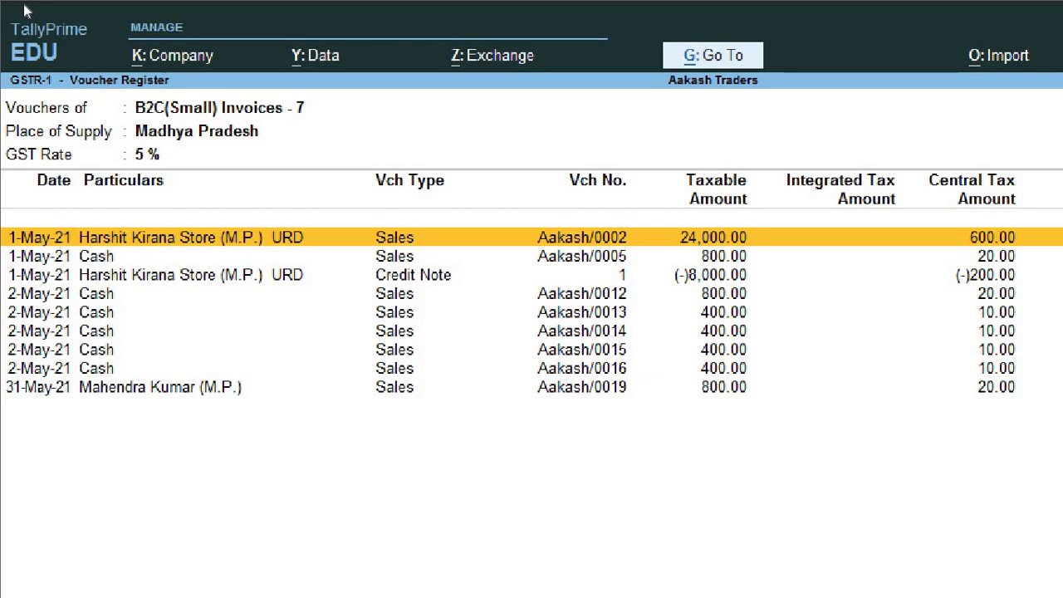
Step: Compare Harshit Kirana Store's credit note with its sales voucher in the B2C(Small) register for Madhya Pradesh at 5 %
{"action": "key", "text": "Down"}
{"action": "key", "text": "Down"}
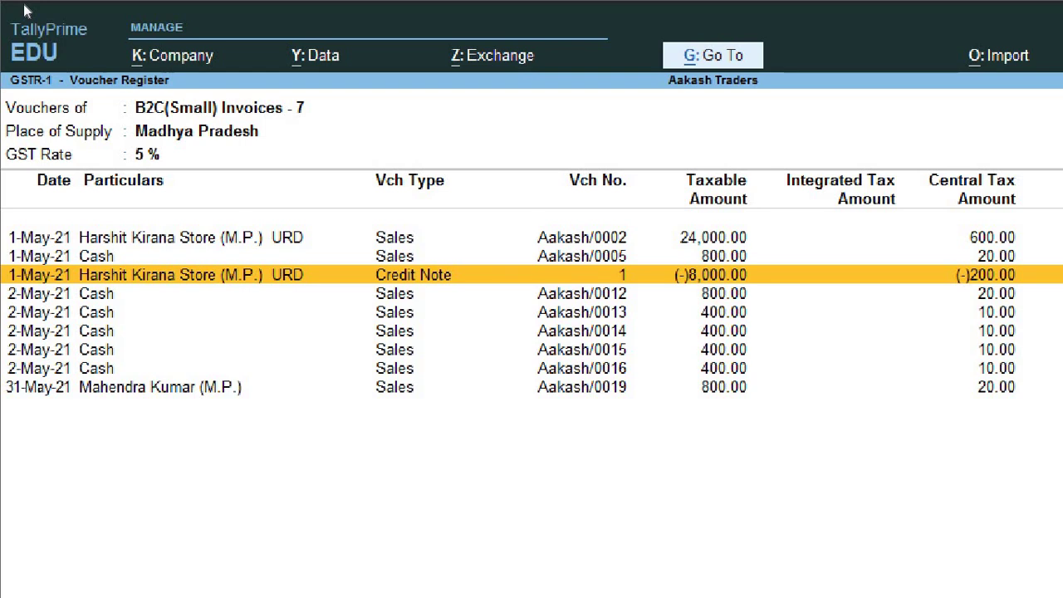
{"action": "key", "text": "Up"}
{"action": "key", "text": "Up"}
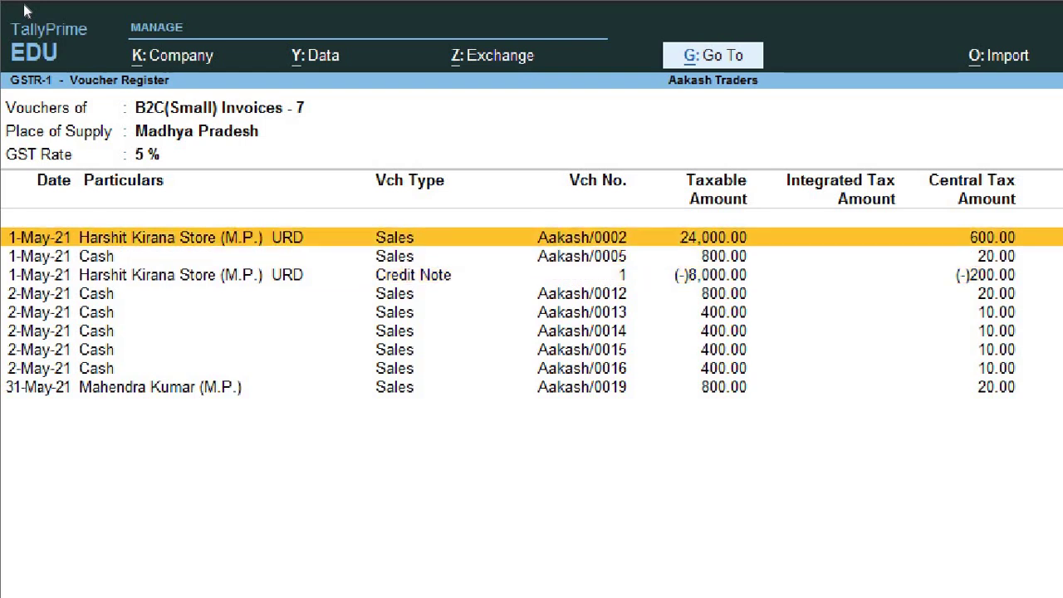
{"action": "key", "text": "Down"}
{"action": "key", "text": "Down"}
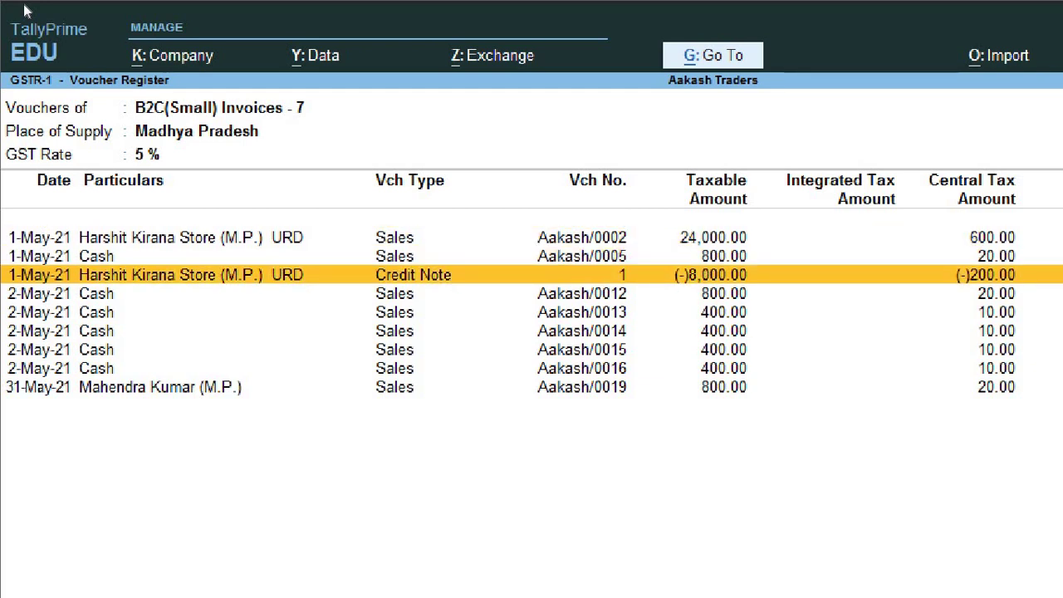
{"action": "key", "text": "Up"}
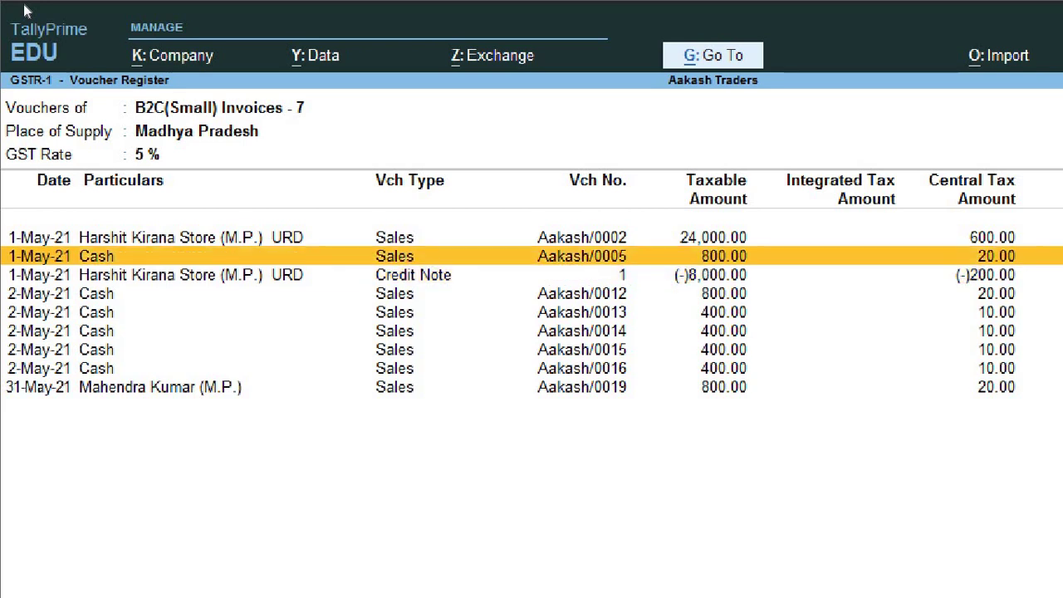
{"action": "key", "text": "Up"}
{"action": "key", "text": "Down"}
{"action": "key", "text": "Down"}
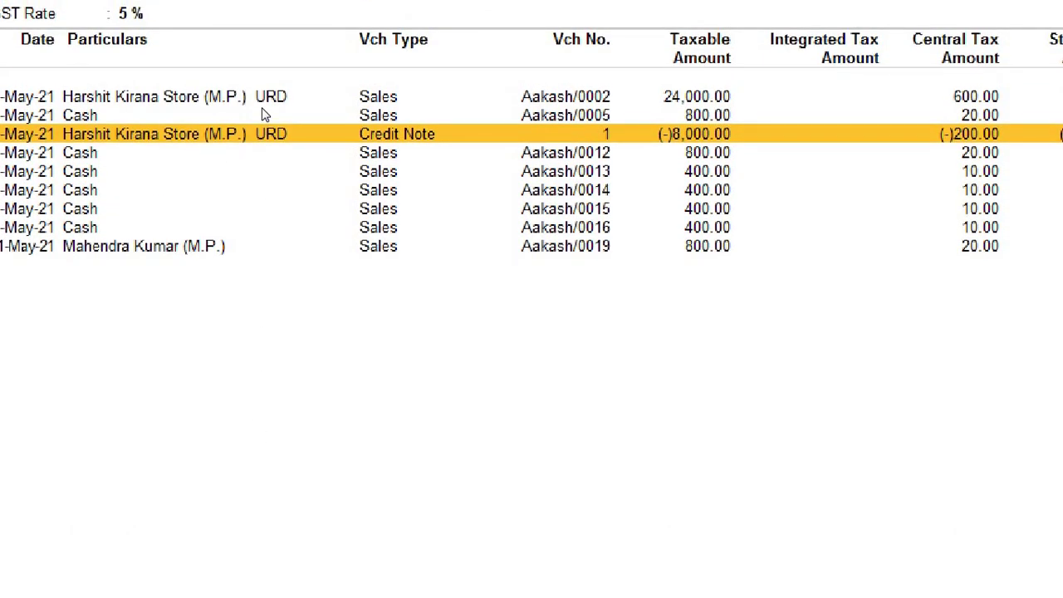
Step: Go through all sales vouchers of the Madhya Pradesh 5 % register to its last entry and back to the Harshit Kirana Store credit note
{"action": "key", "text": "Up"}
{"action": "key", "text": "Up"}
{"action": "key", "text": "Down"}
{"action": "key", "text": "Down"}
{"action": "key", "text": "Down"}
{"action": "key", "text": "Down"}
{"action": "key", "text": "Down"}
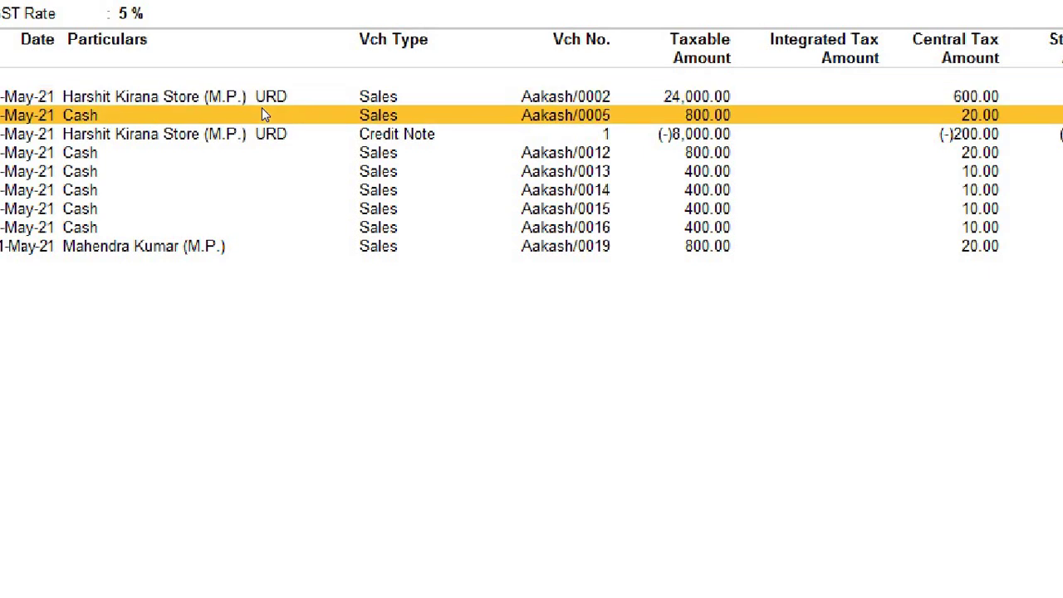
{"action": "key", "text": "Down"}
{"action": "key", "text": "Down"}
{"action": "key", "text": "Down"}
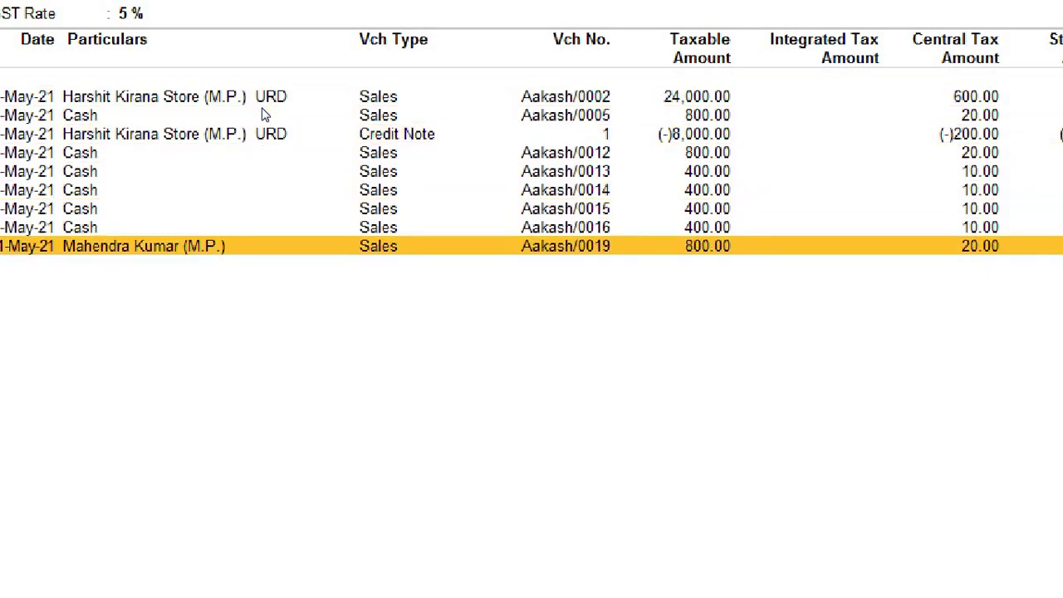
{"action": "key", "text": "Up"}
{"action": "key", "text": "Up"}
{"action": "key", "text": "Up"}
{"action": "key", "text": "Up"}
{"action": "key", "text": "Up"}
{"action": "key", "text": "Up"}
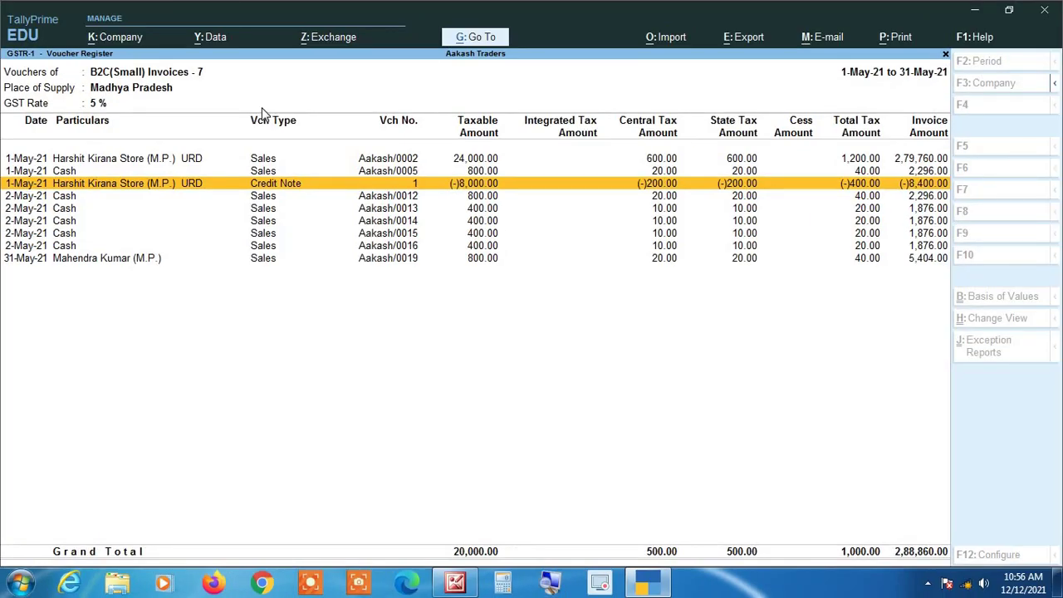
Step: Return to the GSTR-1 summary and recheck the B2C(Large), B2C(Small) and Credit/Debit Notes(Unregistered) lines under magnification
{"action": "key", "text": "Escape"}
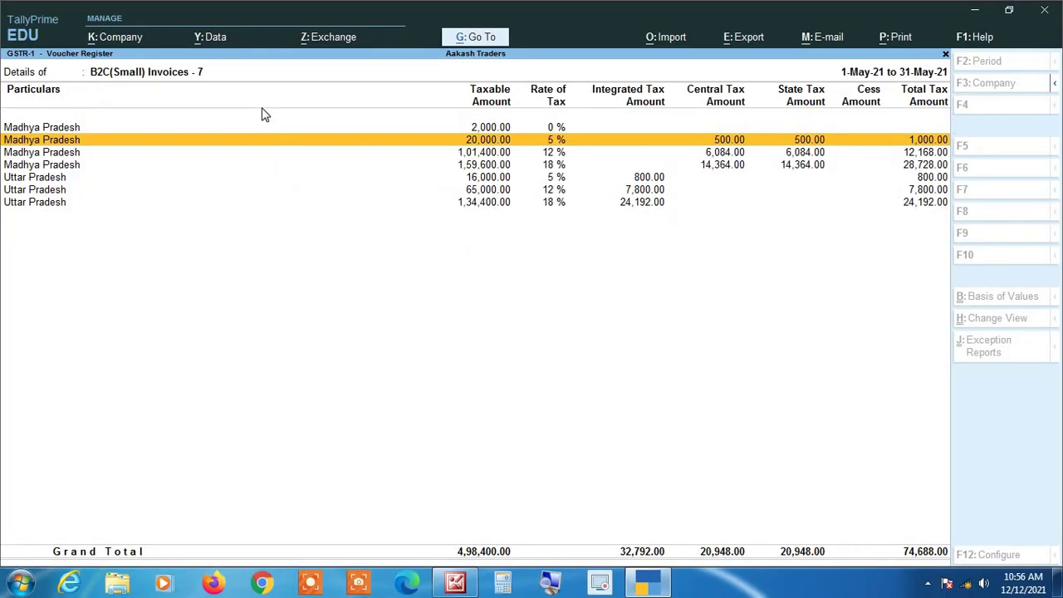
{"action": "key", "text": "Escape"}
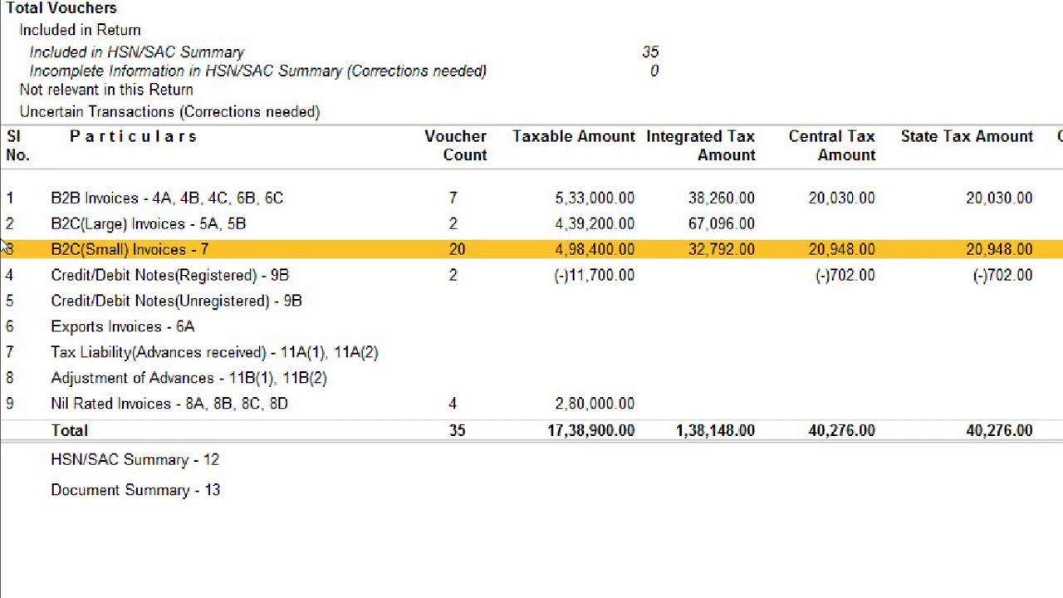
{"action": "key", "text": "Down"}
{"action": "key", "text": "Down"}
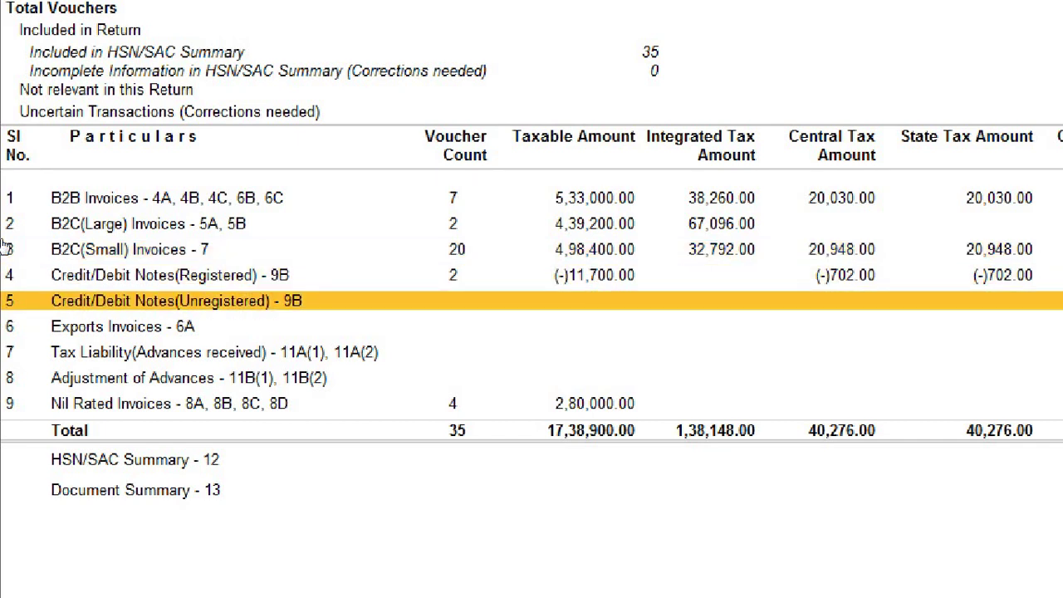
{"action": "key", "text": "Up"}
{"action": "key", "text": "Up"}
{"action": "key", "text": "Up"}
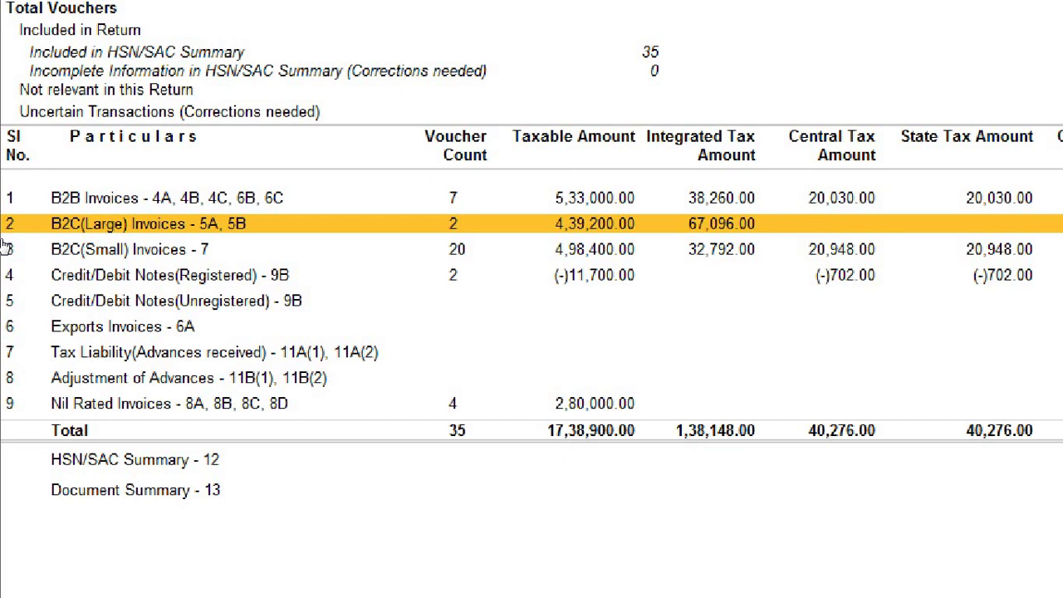
{"action": "key", "text": "Down"}
{"action": "key", "text": "Down"}
{"action": "key", "text": "Down"}
{"action": "key", "text": "Up"}
{"action": "key", "text": "Up"}
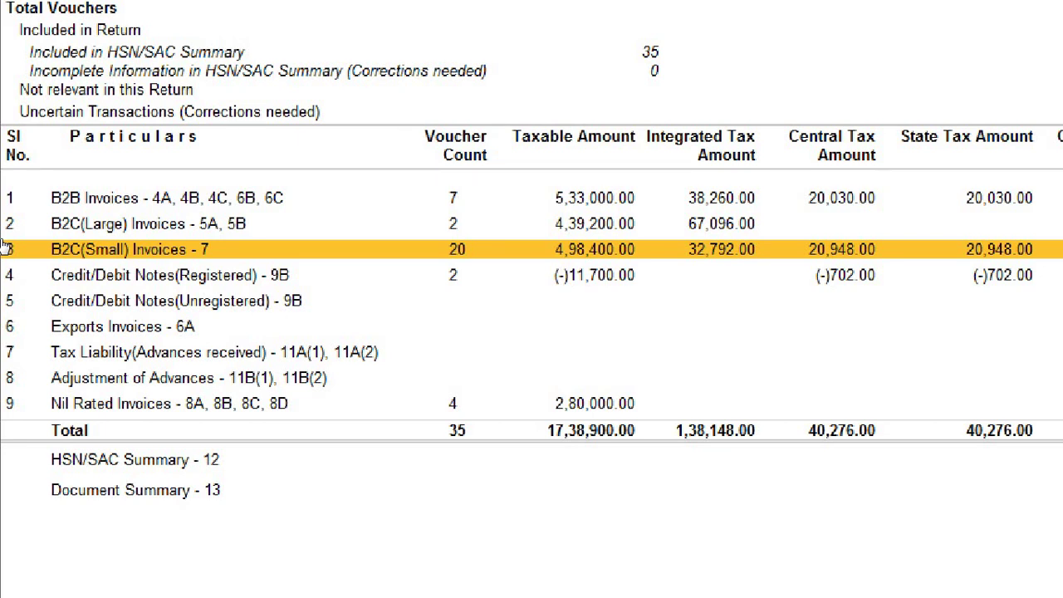
Step: Go through the GSTR-1 summary lines from B2C(Small) to Nil Rated Invoices, checking exports, advances received and adjustment of advances under magnification
{"action": "key", "text": "Down"}
{"action": "key", "text": "Down"}
{"action": "key", "text": "Down"}
{"action": "key", "text": "Down"}
{"action": "key", "text": "Down"}
{"action": "key", "text": "Down"}
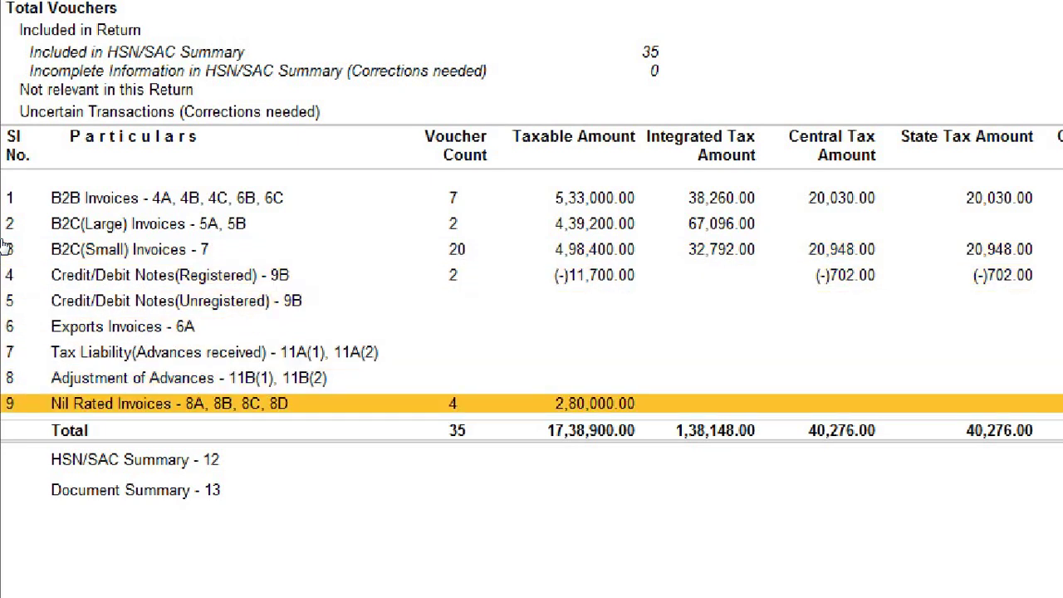
{"action": "key", "text": "Up"}
{"action": "key", "text": "Up"}
{"action": "key", "text": "Up"}
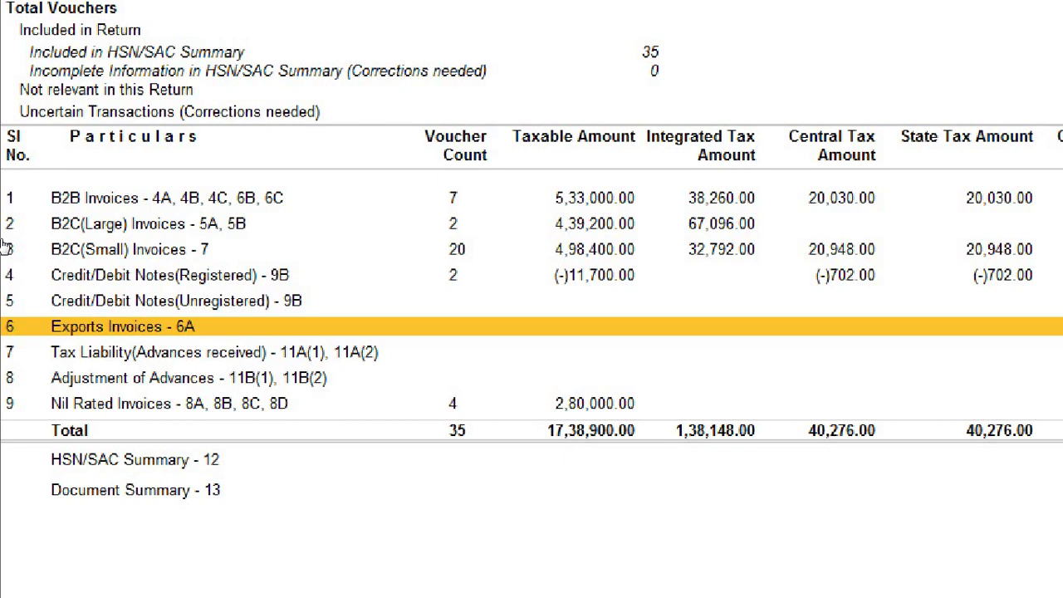
{"action": "key", "text": "Down"}
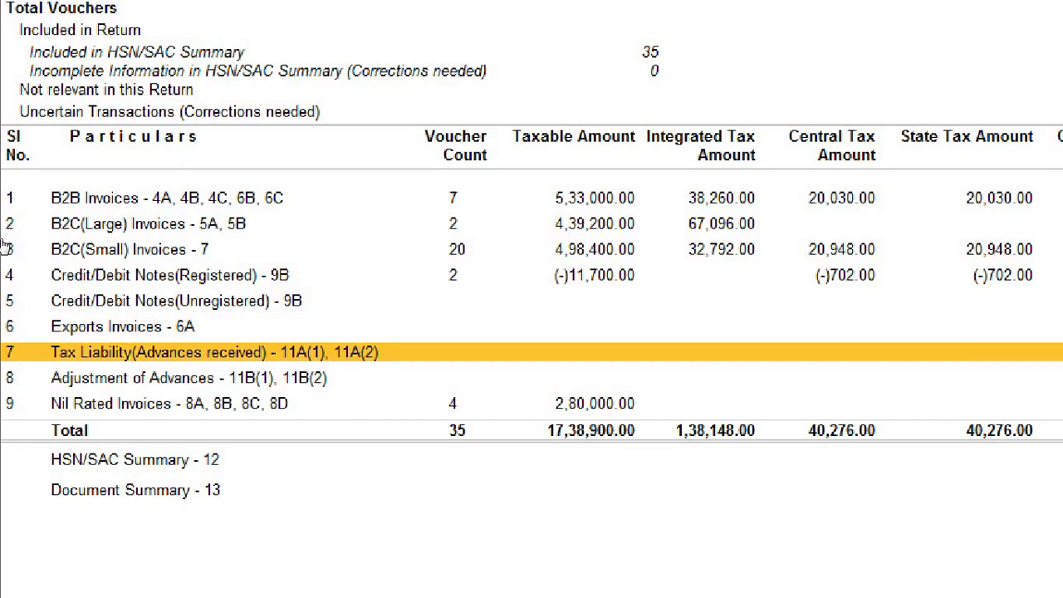
{"action": "key", "text": "Down"}
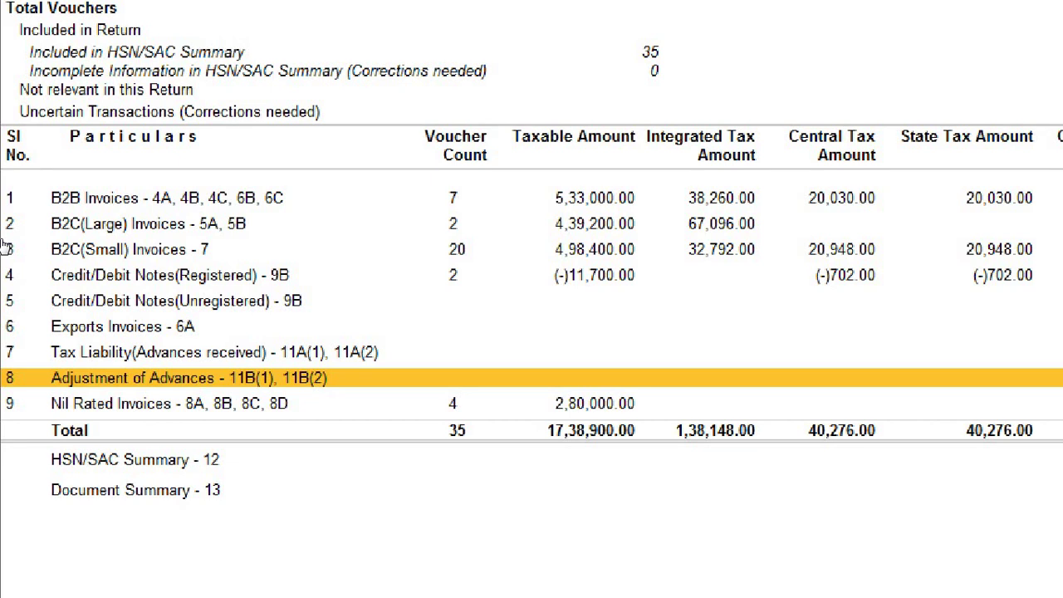
{"action": "key", "text": "Down"}
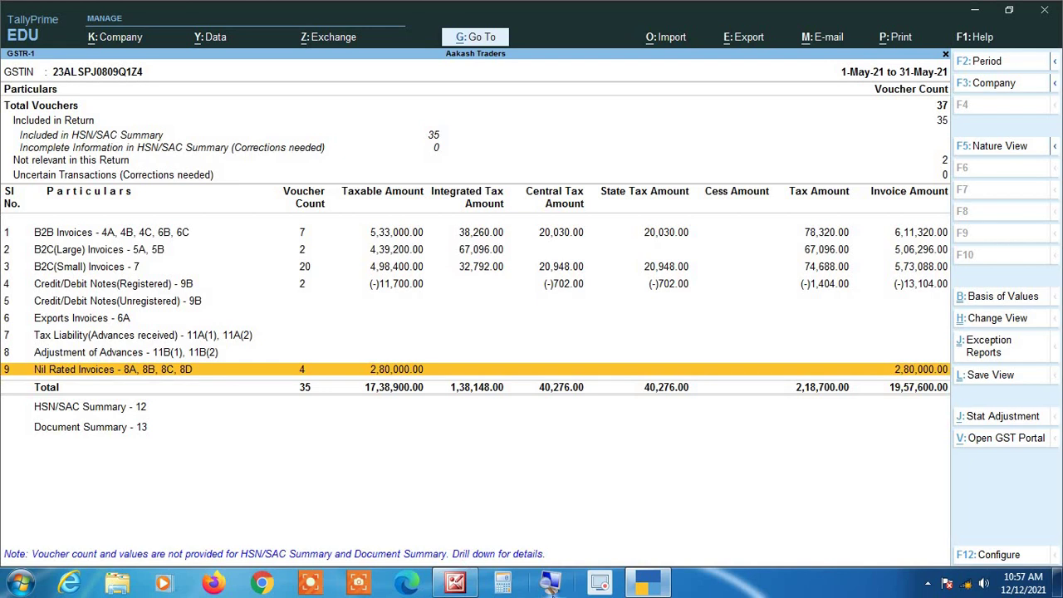
{"action": "left_click", "coordinate": [547, 587]}
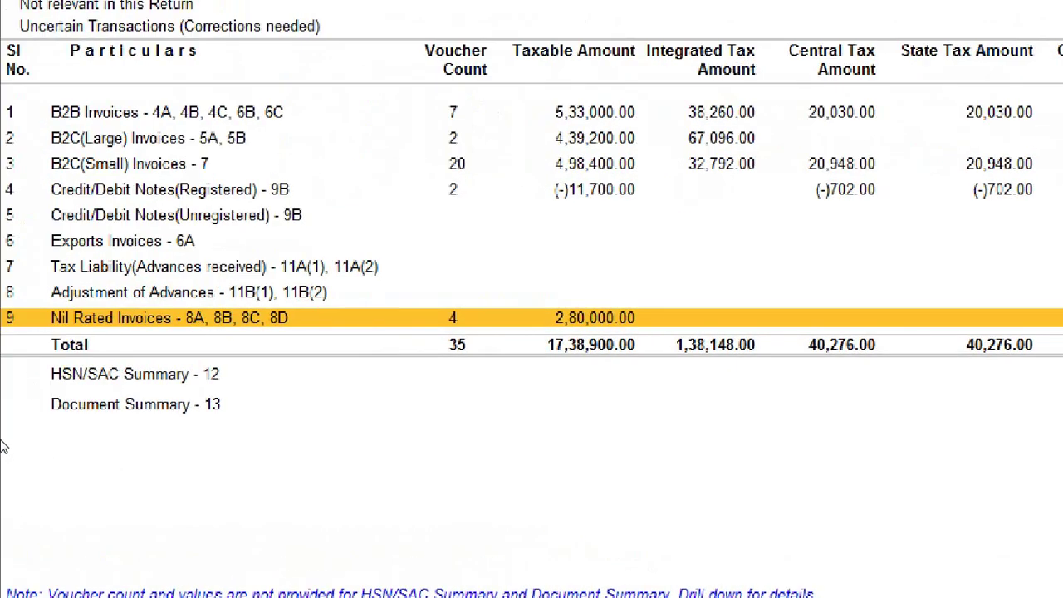
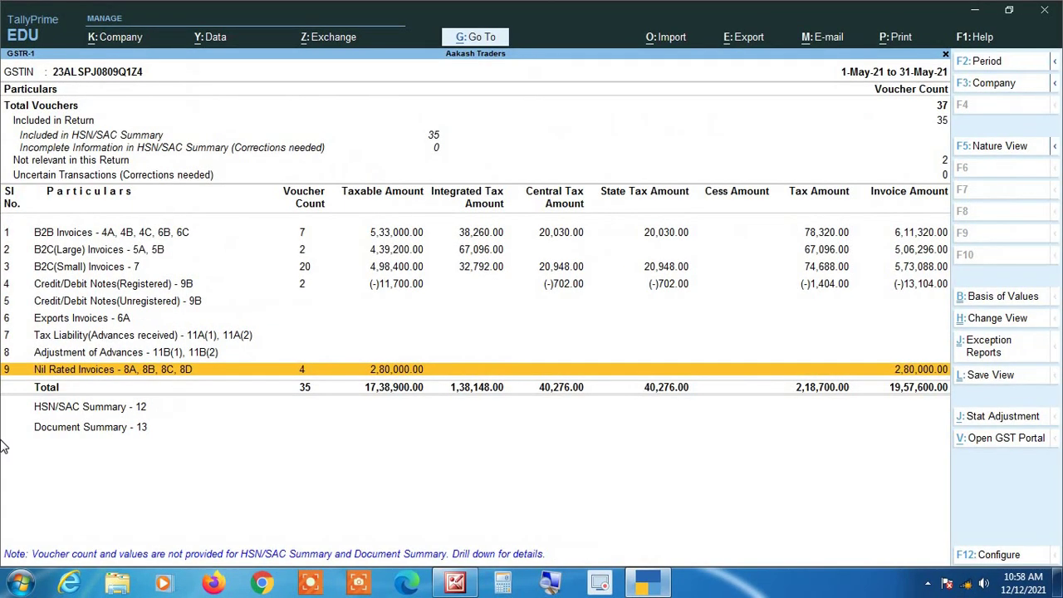
Step: Open the Nil Rated Invoices - 8A, 8B, 8C, 8D details and review the inter-state and intra-state supplies to registered and unregistered persons
{"action": "key", "text": "Return"}
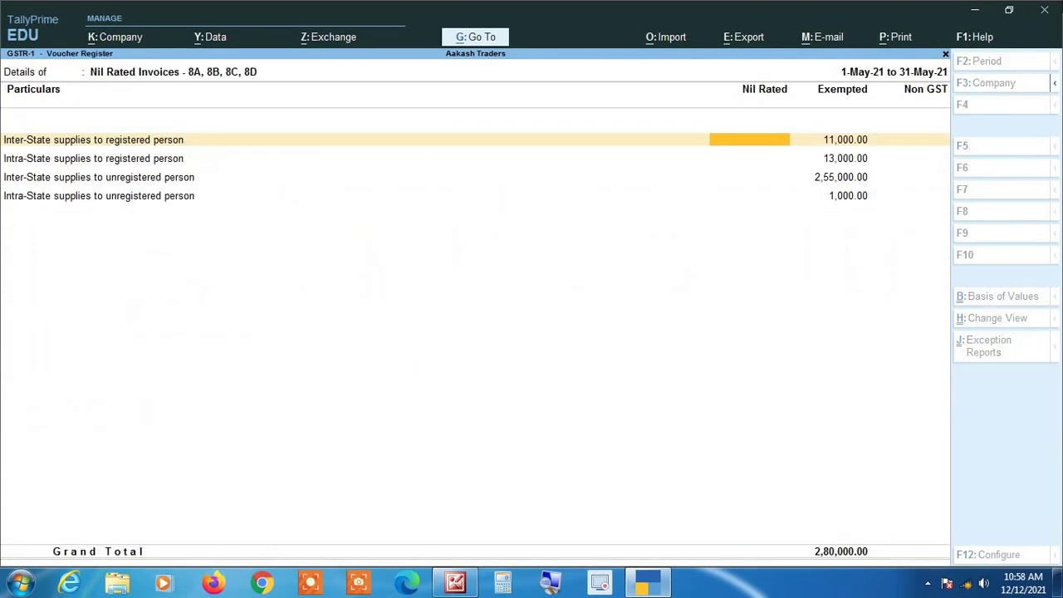
{"action": "key", "text": "Right"}
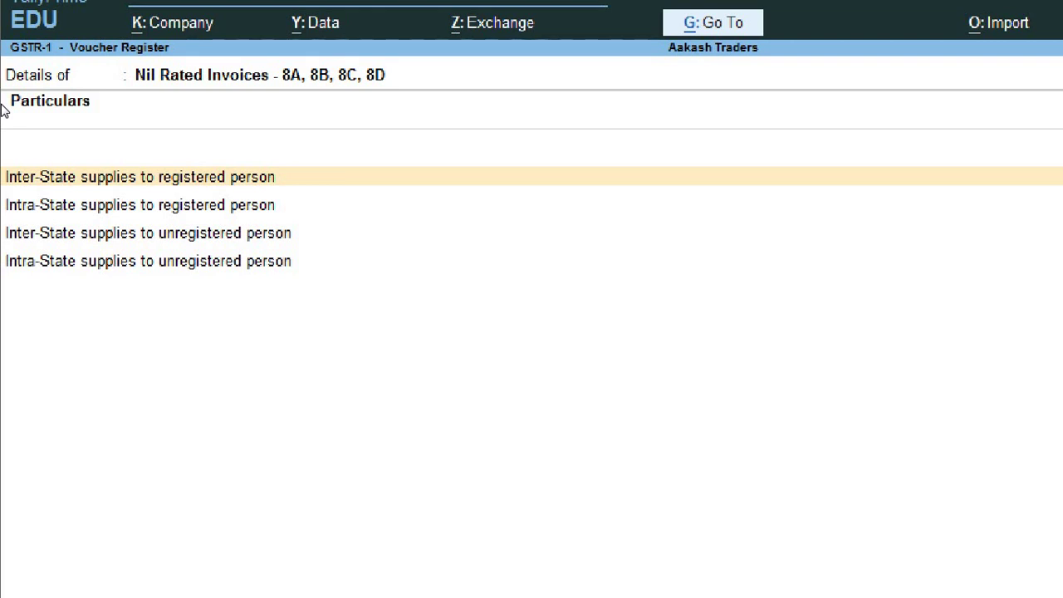
{"action": "key", "text": "Down"}
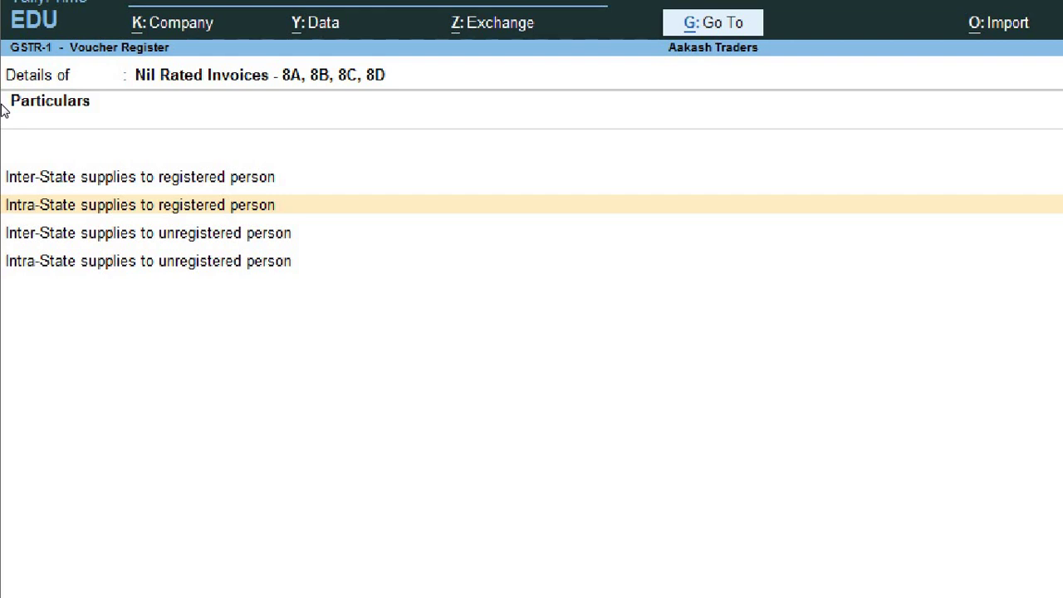
{"action": "key", "text": "Down"}
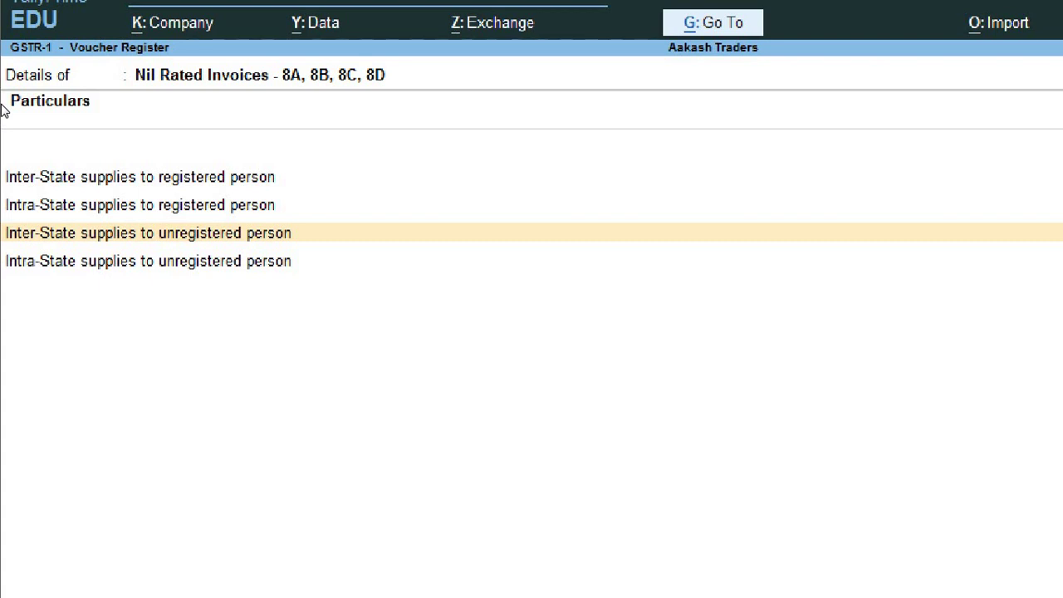
{"action": "key", "text": "Down"}
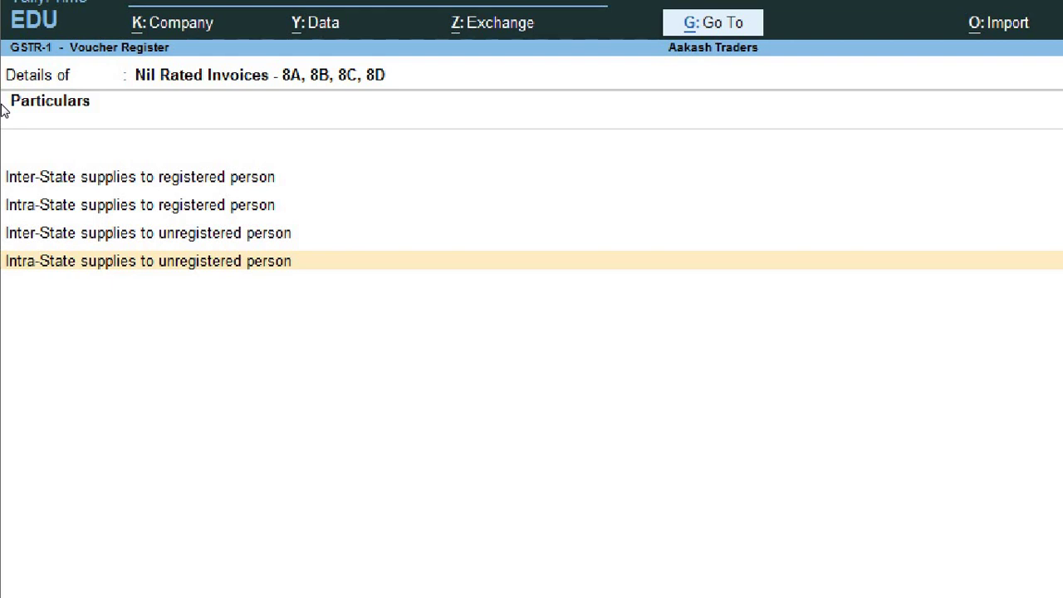
{"action": "key", "text": "Up"}
{"action": "key", "text": "Down"}
{"action": "key", "text": "Up"}
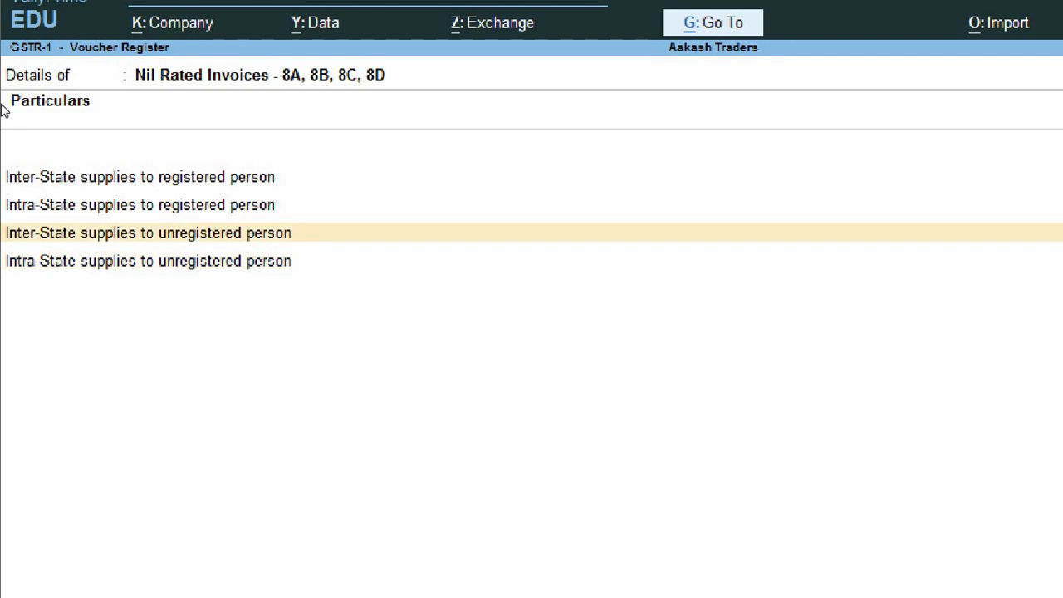
{"action": "key", "text": "Down"}
{"action": "key", "text": "Up"}
{"action": "key", "text": "Up"}
{"action": "key", "text": "Up"}
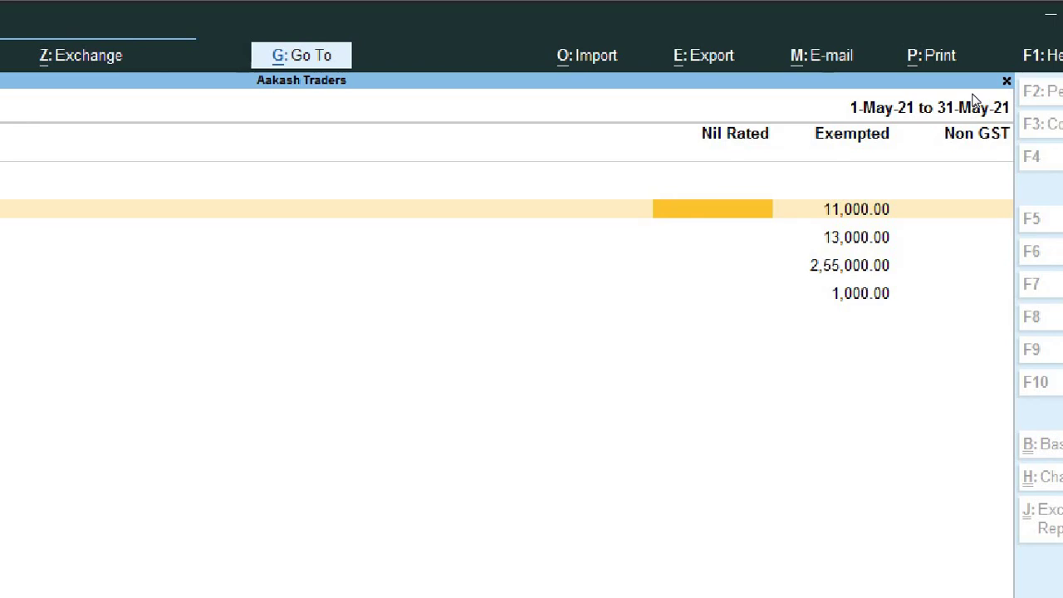
Step: Inspect the 1-May-21 sales voucher behind the exempted inter-state supplies to registered persons, leave it unaltered and return to the Nil Rated details
{"action": "key", "text": "Right"}
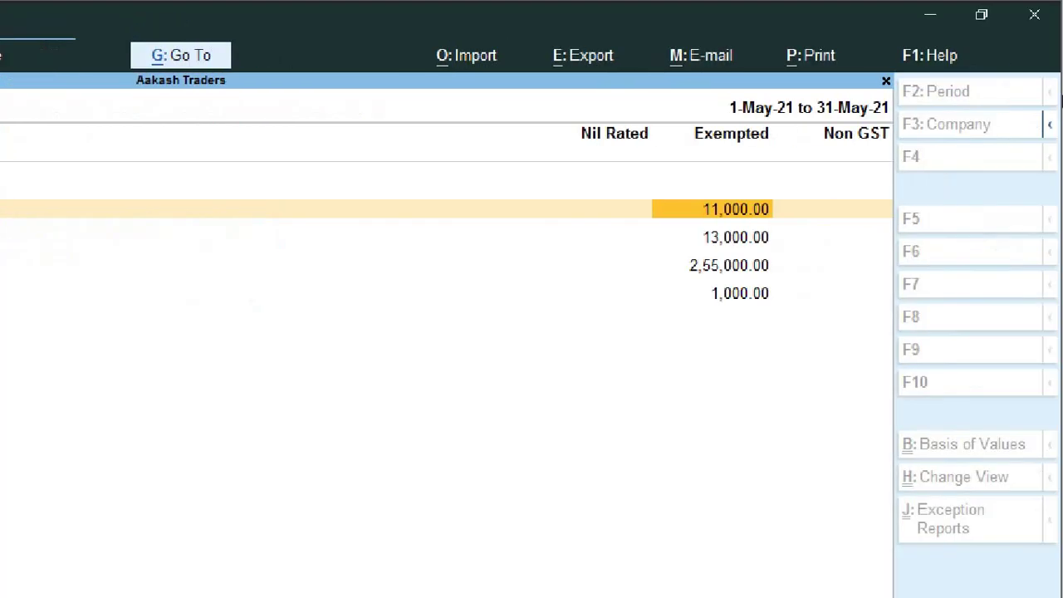
{"action": "key", "text": "Return"}
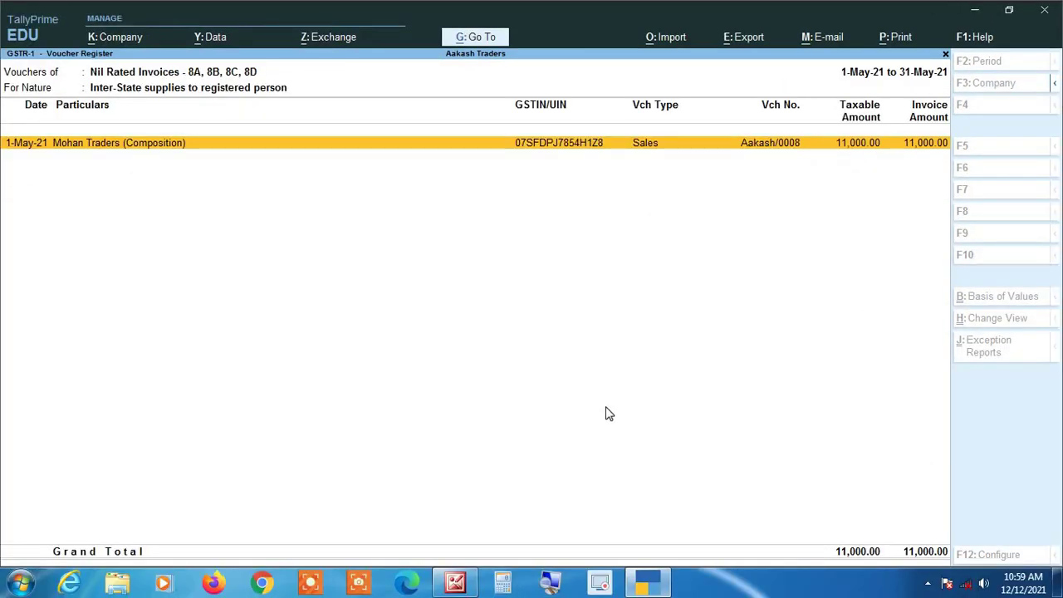
{"action": "left_click", "coordinate": [546, 584]}
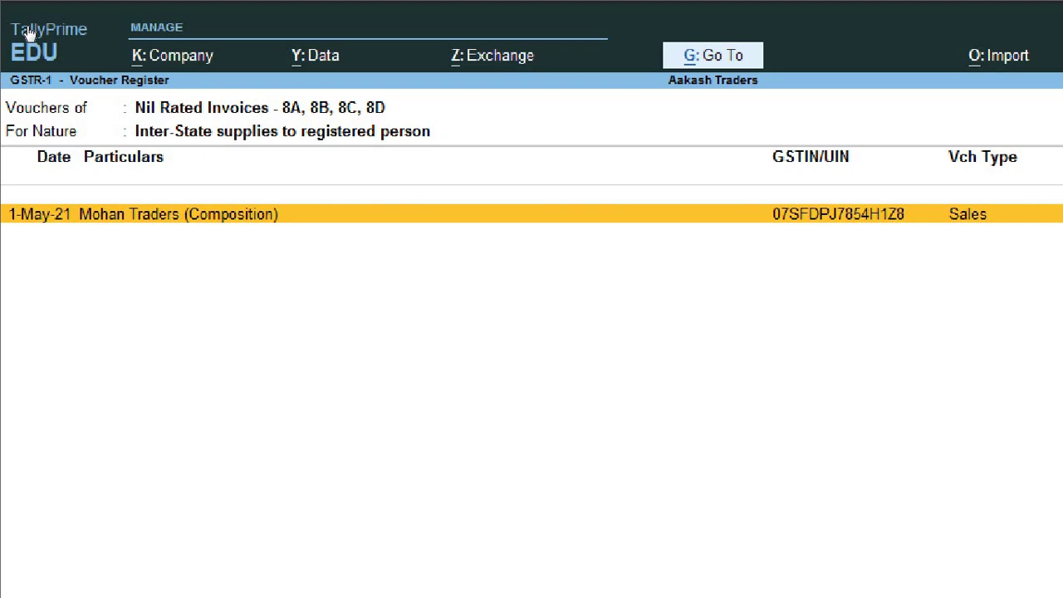
{"action": "key", "text": "Return"}
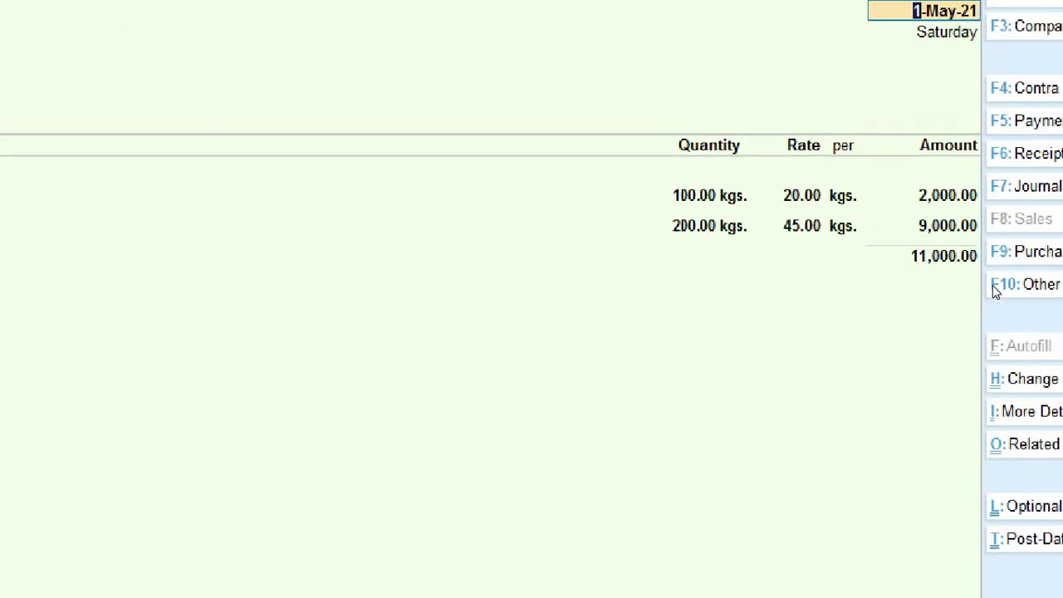
{"action": "key", "text": "Escape"}
{"action": "key", "text": "Escape"}
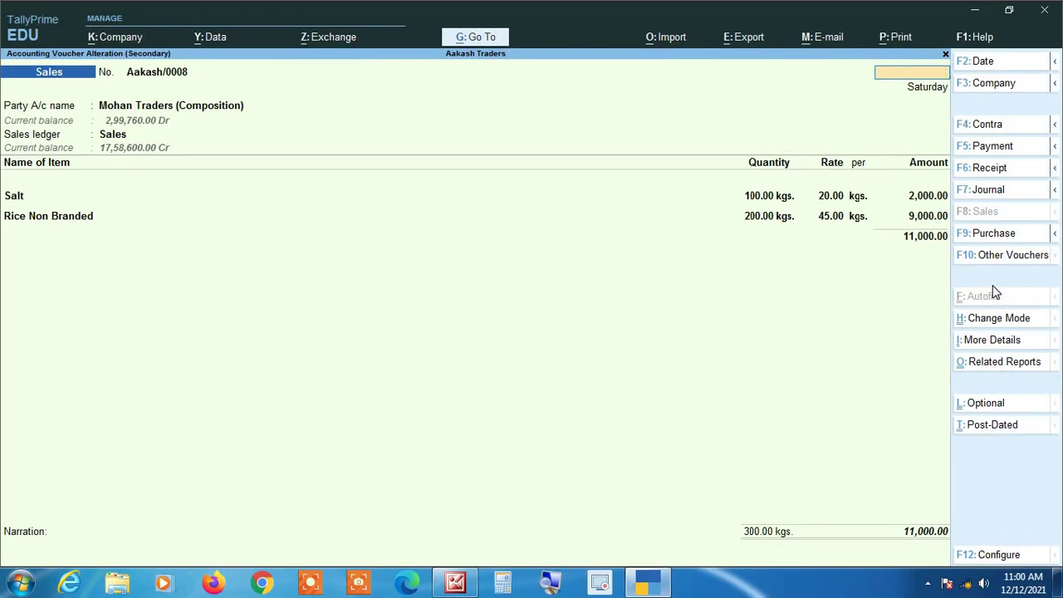
{"action": "key", "text": "y"}
{"action": "key", "text": "Escape"}
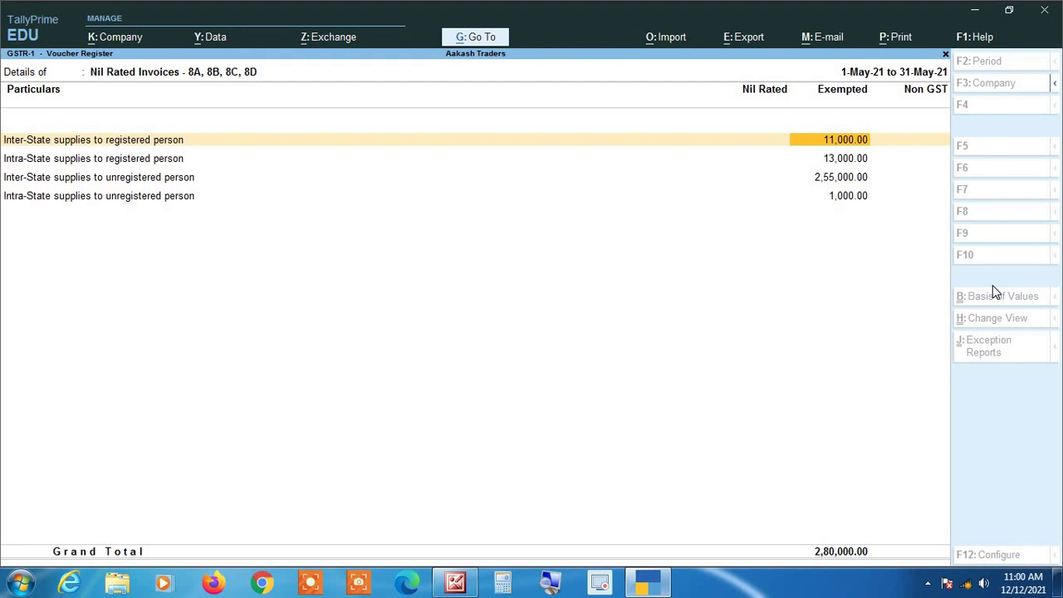
Step: Return to the GSTR-1 summary and open the party-wise details of B2B Invoices - 4A, 4B, 4C, 6B, 6C
{"action": "key", "text": "Escape"}
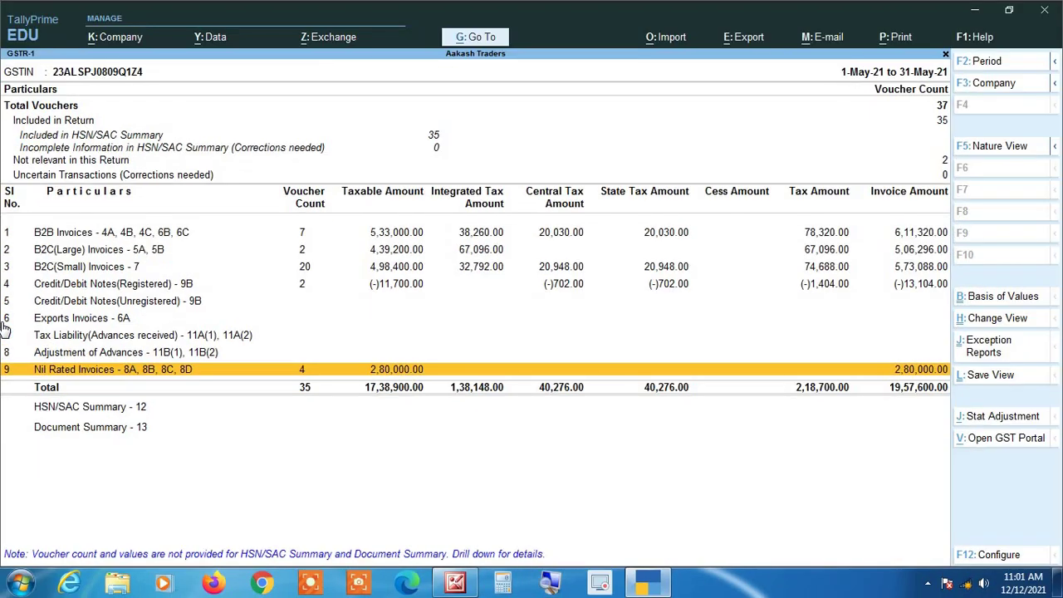
{"action": "key", "text": "Up"}
{"action": "key", "text": "Up"}
{"action": "key", "text": "Up"}
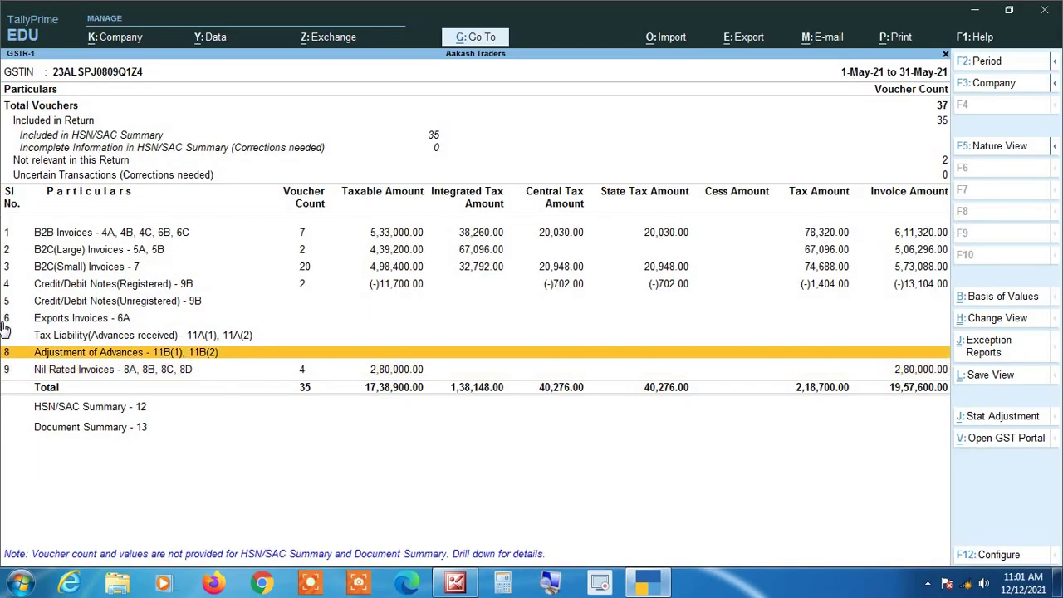
{"action": "key", "text": "Up"}
{"action": "key", "text": "Up"}
{"action": "key", "text": "Up"}
{"action": "key", "text": "Up"}
{"action": "key", "text": "Up"}
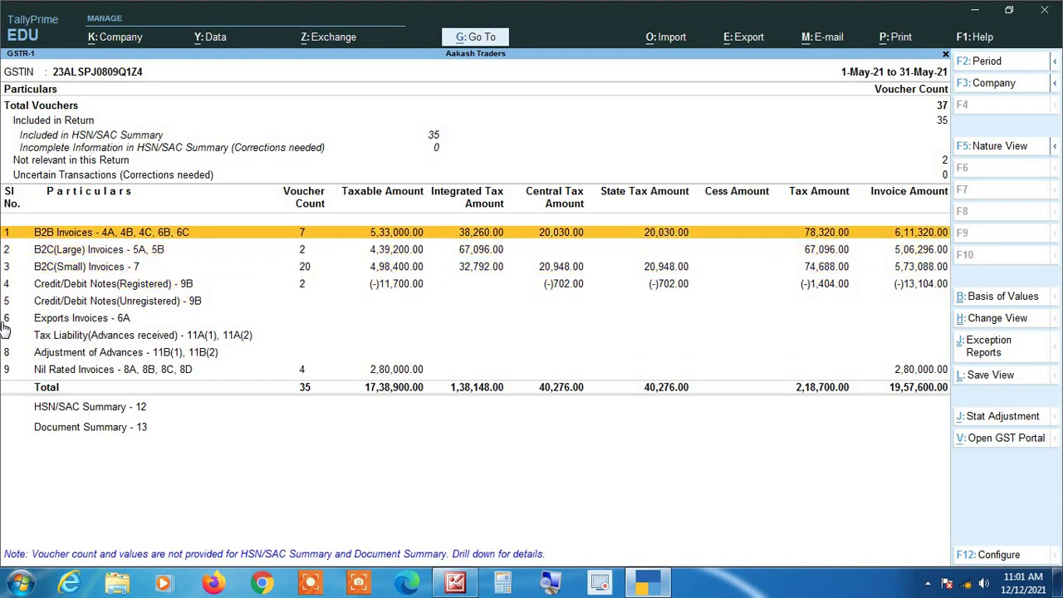
{"action": "key", "text": "Return"}
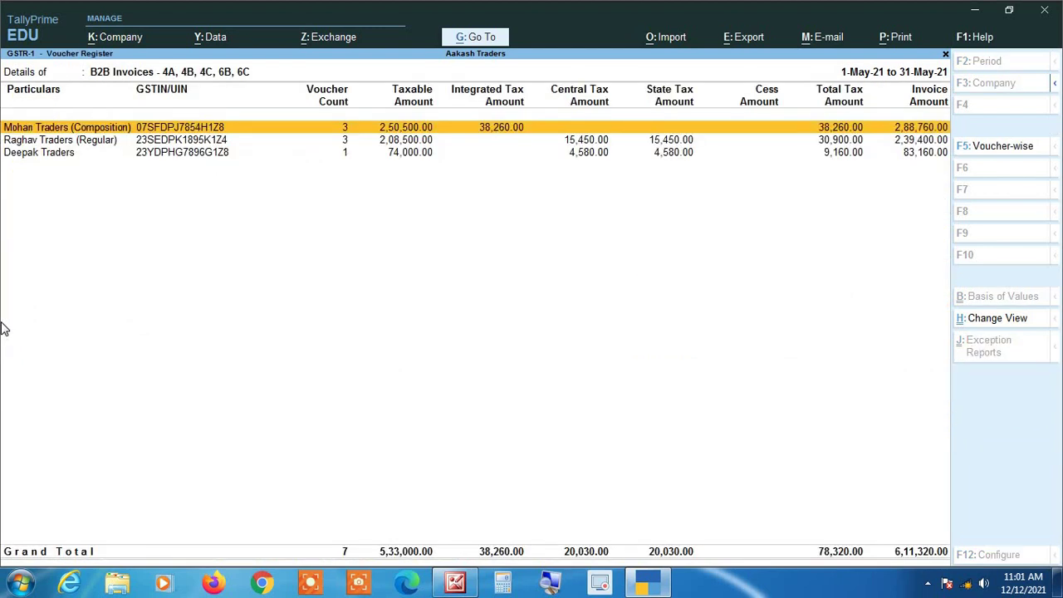
{"action": "key", "text": "Escape"}
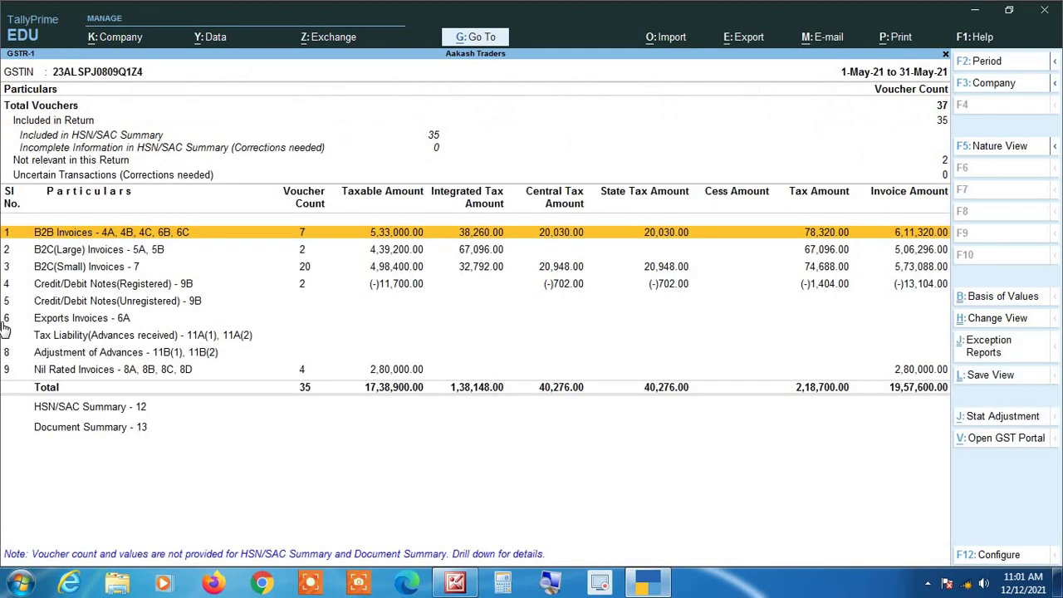
{"action": "left_click", "coordinate": [548, 582]}
{"action": "key", "text": "Return"}
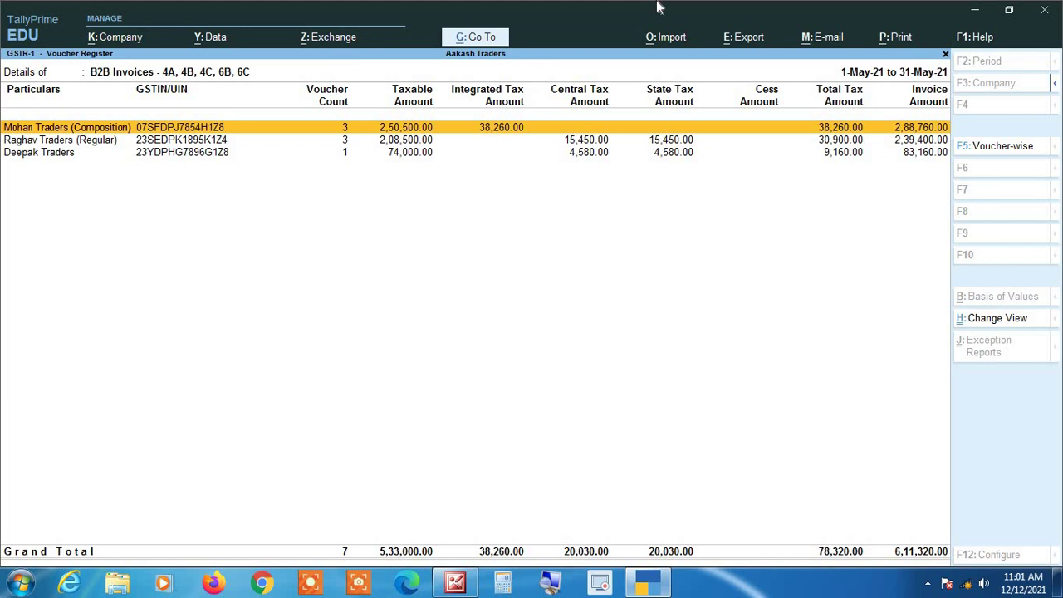
Step: Inspect the 2-May-21 B2B invoice of Mohan Traders (Composition) and return to the GSTR-1 summary
{"action": "key", "text": "Return"}
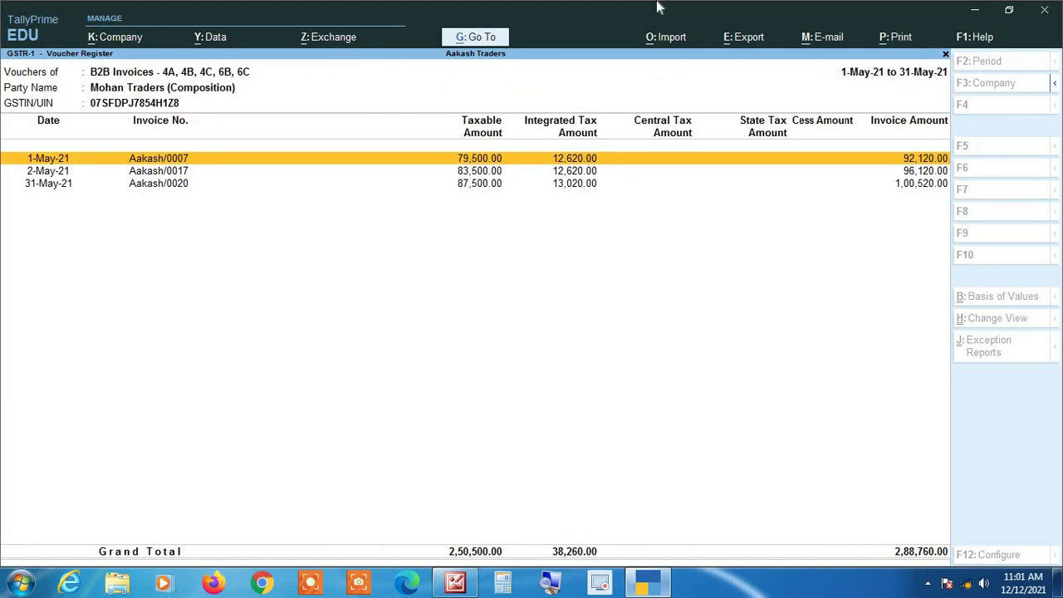
{"action": "key", "text": "Down"}
{"action": "key", "text": "Return"}
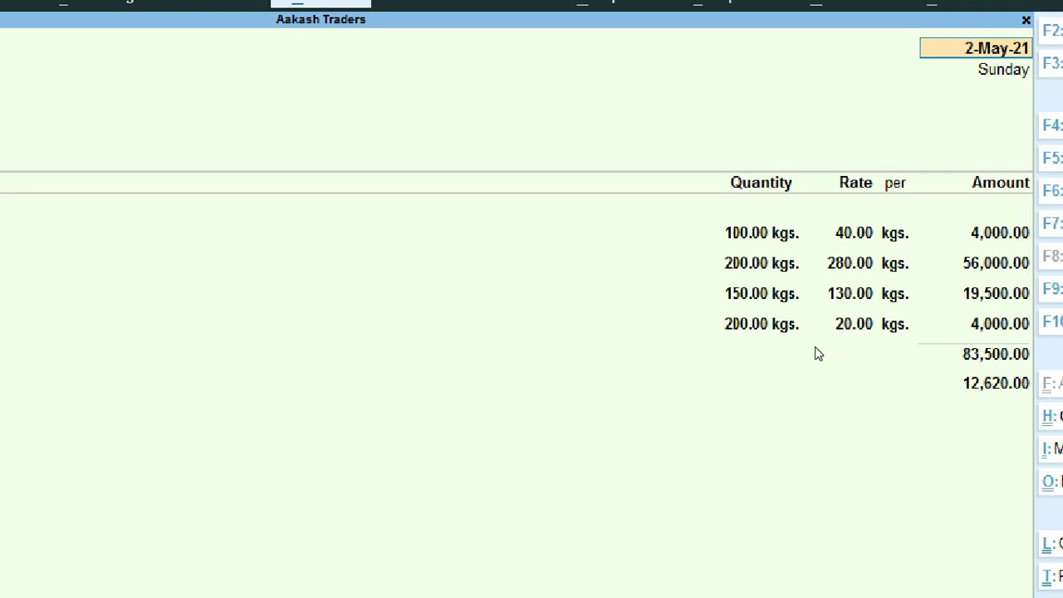
{"action": "key", "text": "Escape"}
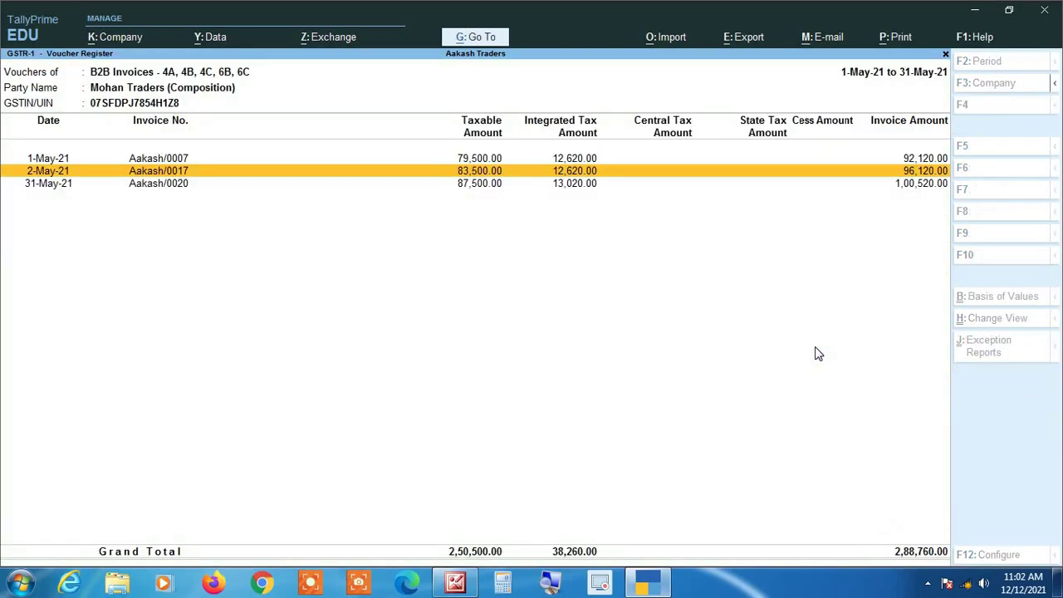
{"action": "key", "text": "Escape"}
{"action": "key", "text": "Escape"}
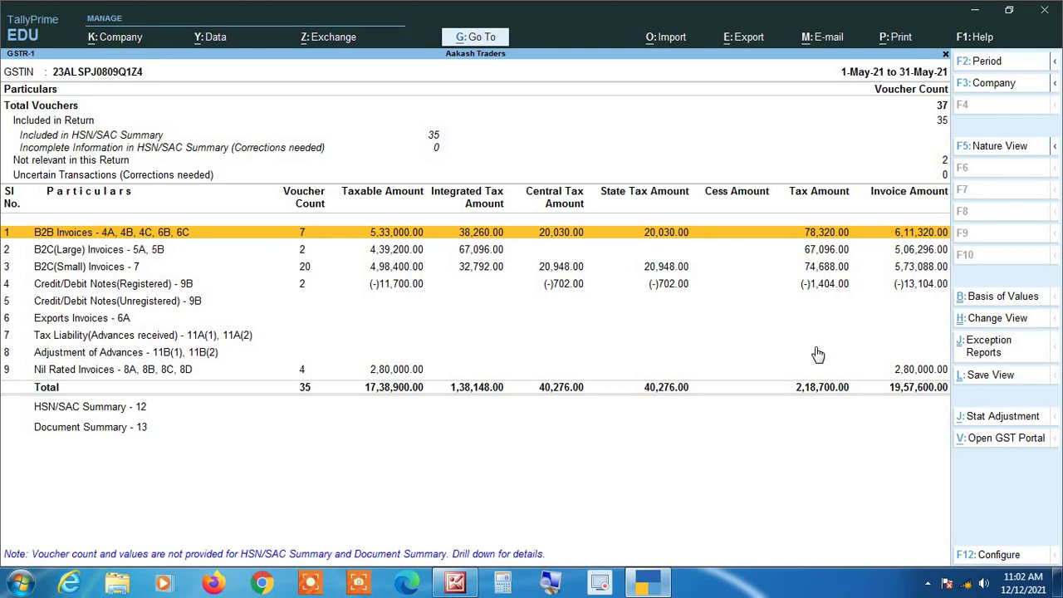
Step: Open the HSN/SAC Summary - 12 section from the GSTR-1 summary
{"action": "key", "text": "Down"}
{"action": "key", "text": "Down"}
{"action": "key", "text": "Down"}
{"action": "key", "text": "Down"}
{"action": "key", "text": "Down"}
{"action": "key", "text": "Down"}
{"action": "key", "text": "Down"}
{"action": "key", "text": "Down"}
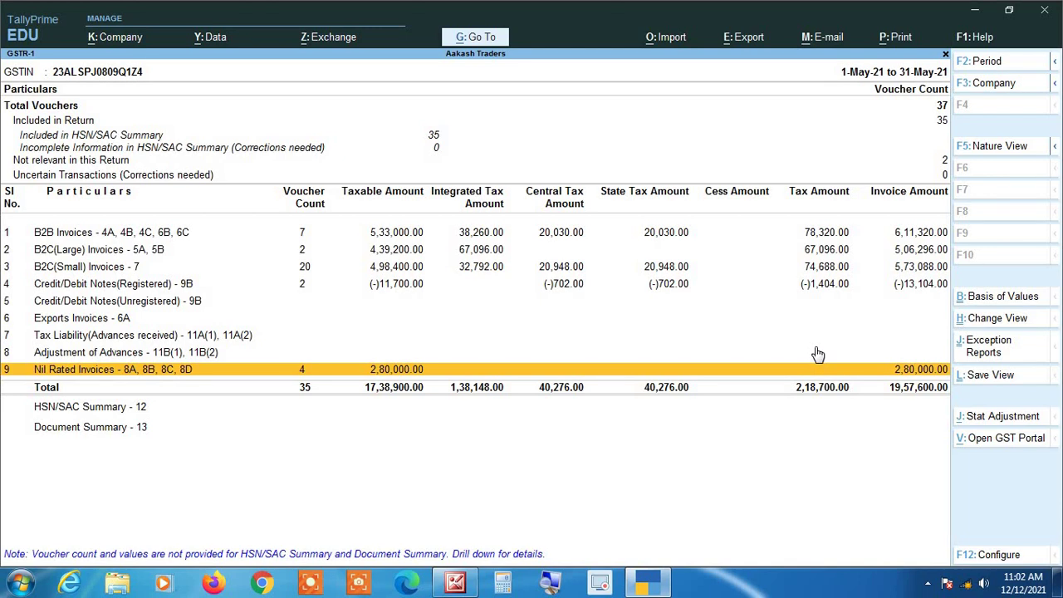
{"action": "key", "text": "Down"}
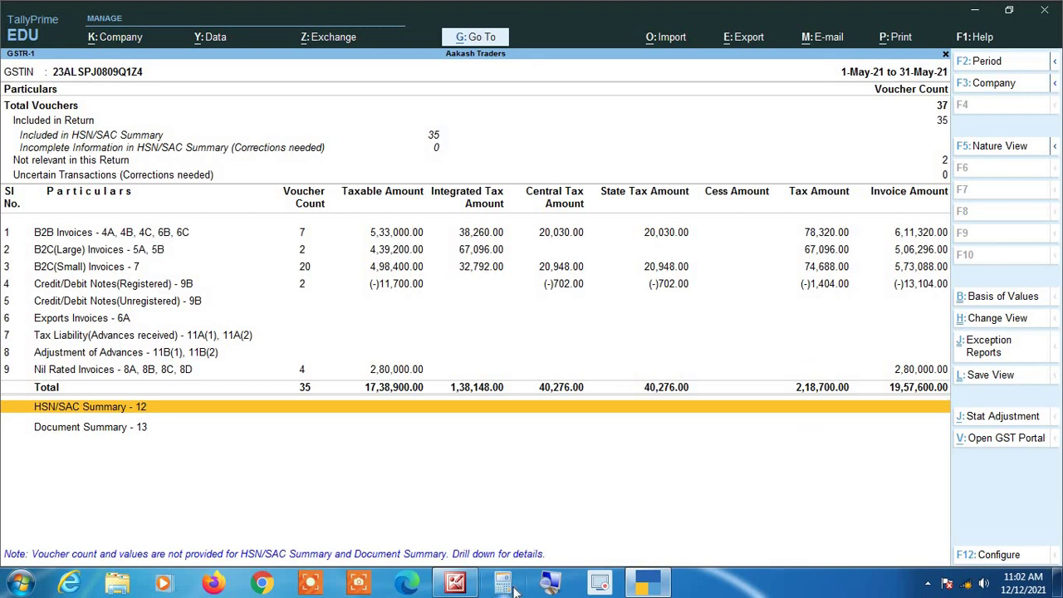
{"action": "left_click", "coordinate": [554, 584]}
{"action": "key", "text": "Return"}
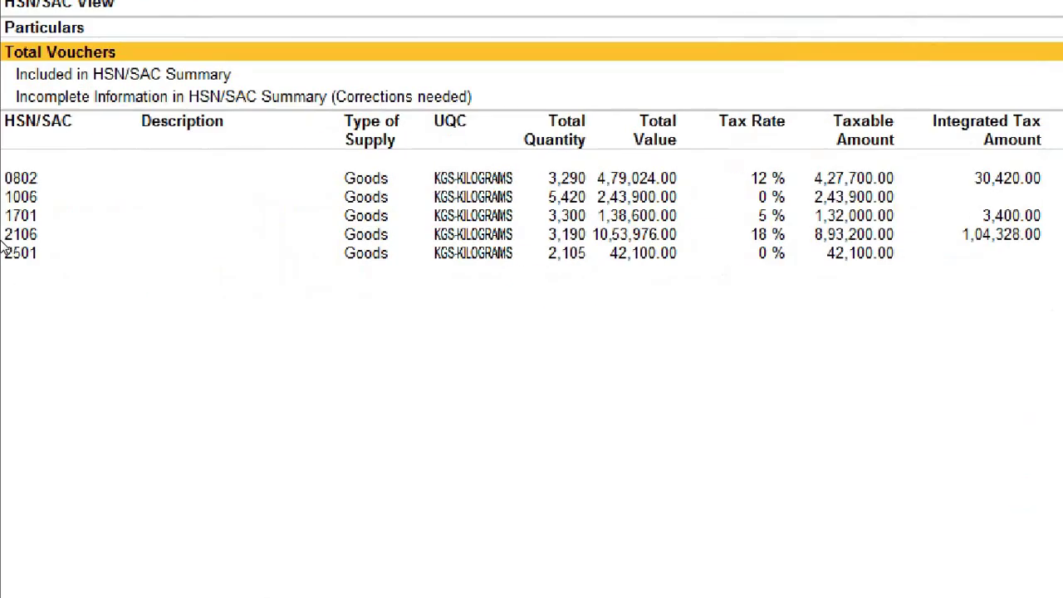
Step: Examine the HSN/SAC Summary rows for goods codes 0802 to 2501, including quantities, tax rates and taxable amounts
{"action": "key", "text": "Down"}
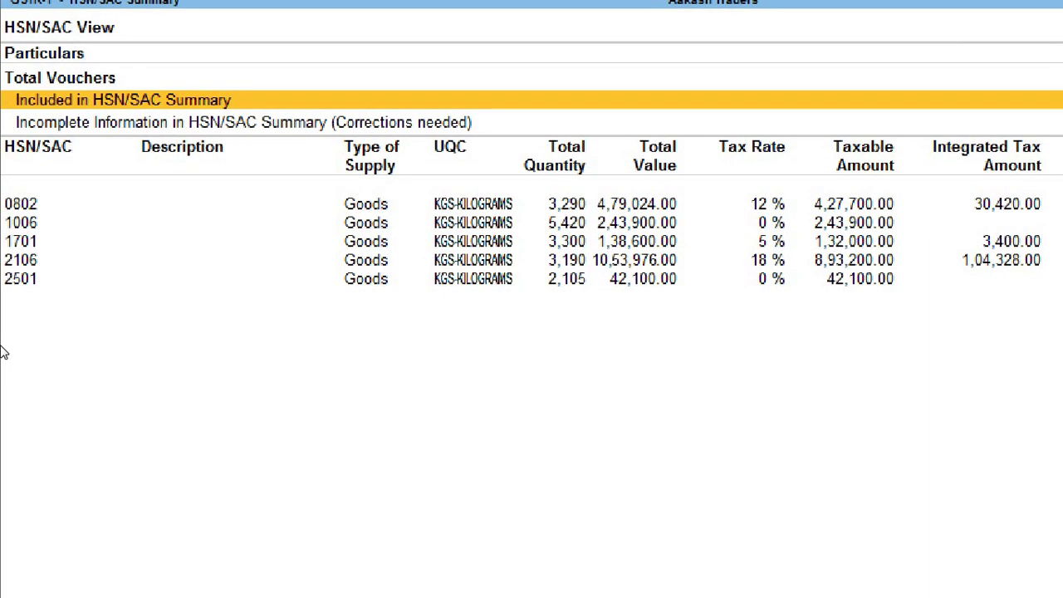
{"action": "key", "text": "Down"}
{"action": "key", "text": "Down"}
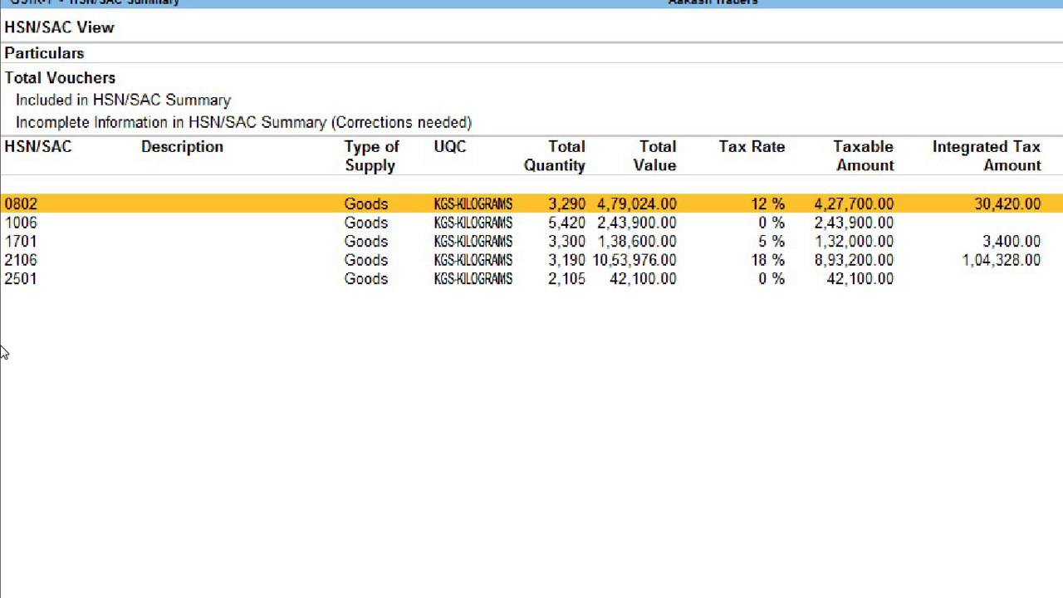
{"action": "key", "text": "Down"}
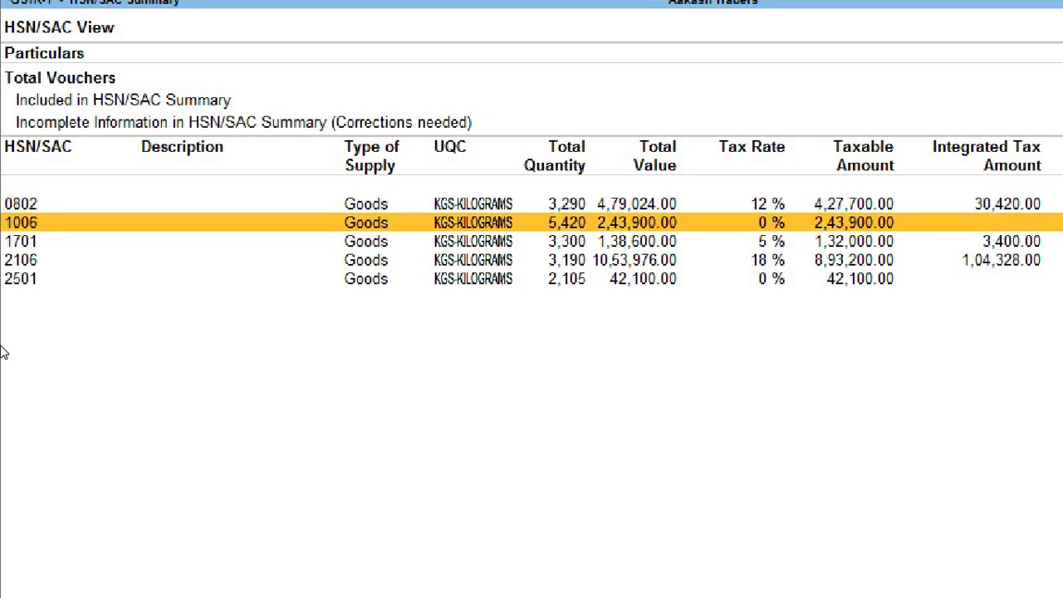
{"action": "key", "text": "Down"}
{"action": "key", "text": "Down"}
{"action": "key", "text": "Down"}
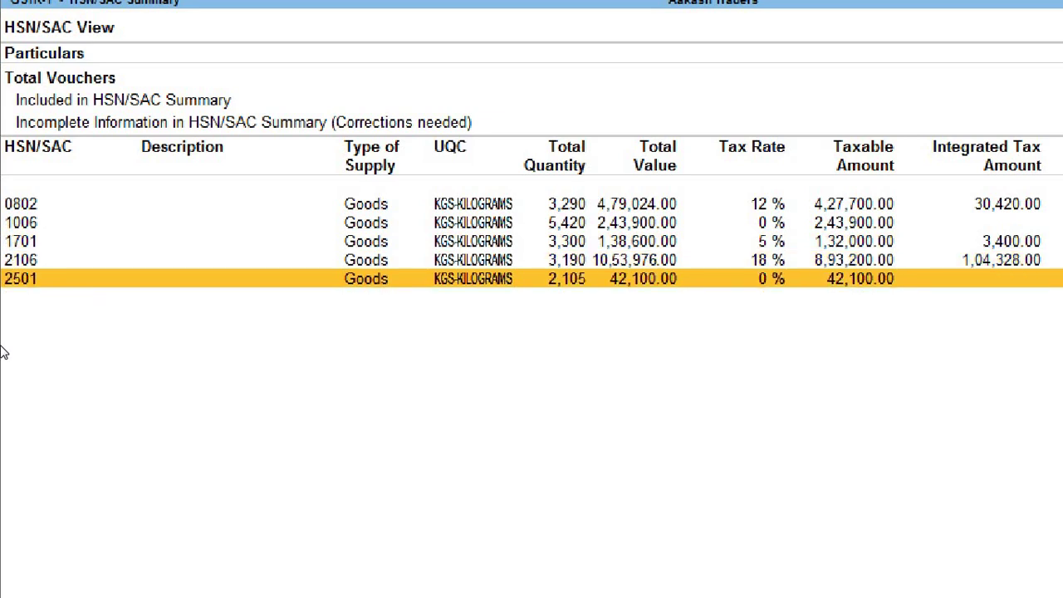
{"action": "key", "text": "Up"}
{"action": "key", "text": "Up"}
{"action": "key", "text": "Up"}
{"action": "key", "text": "Up"}
{"action": "key", "text": "Down"}
{"action": "key", "text": "Down"}
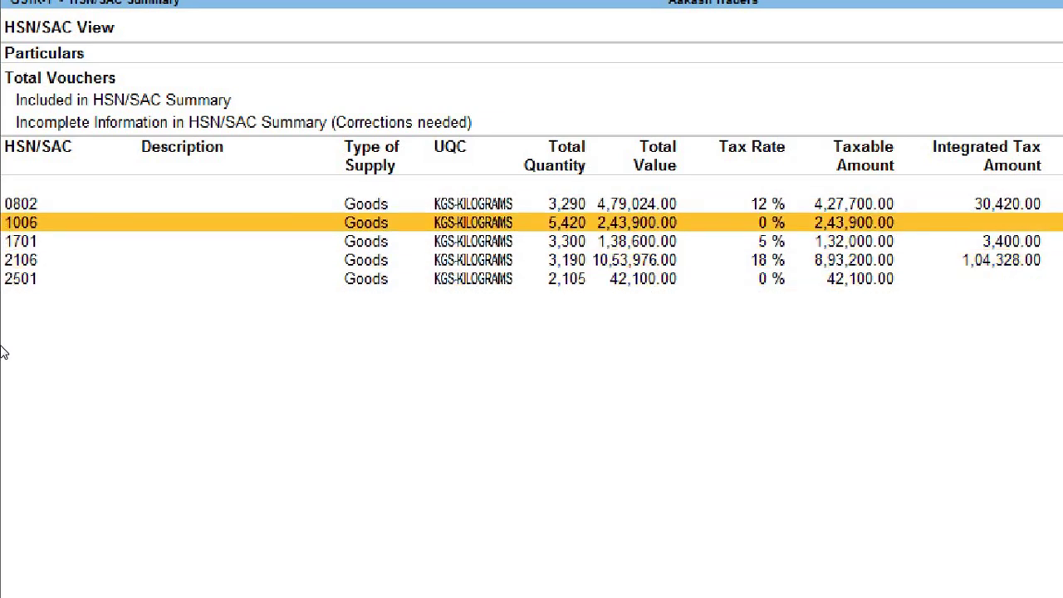
{"action": "key", "text": "Down"}
{"action": "key", "text": "Down"}
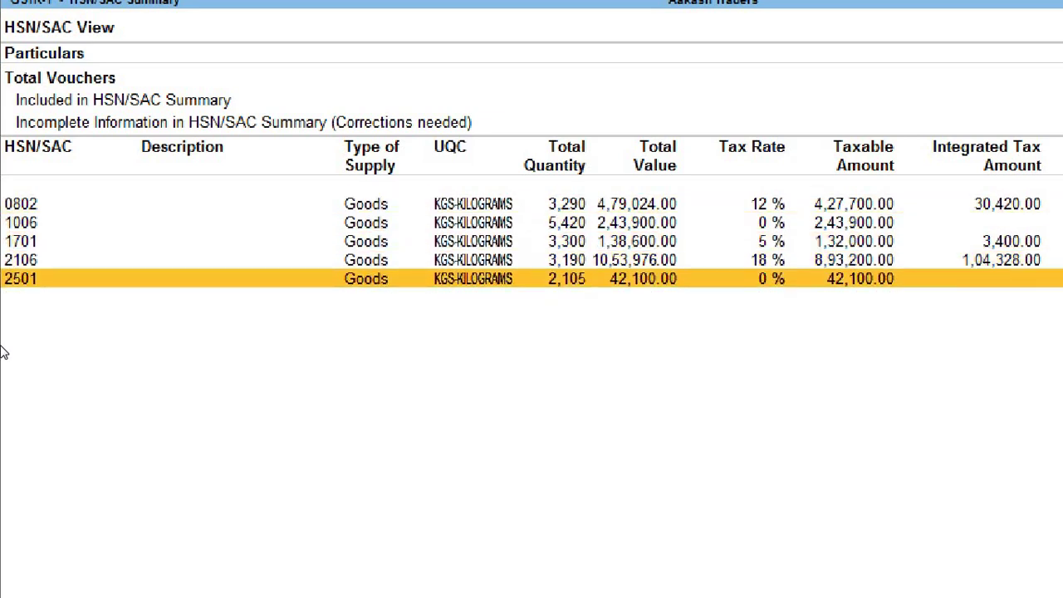
{"action": "key", "text": "Up"}
{"action": "key", "text": "Up"}
{"action": "key", "text": "Up"}
{"action": "key", "text": "Up"}
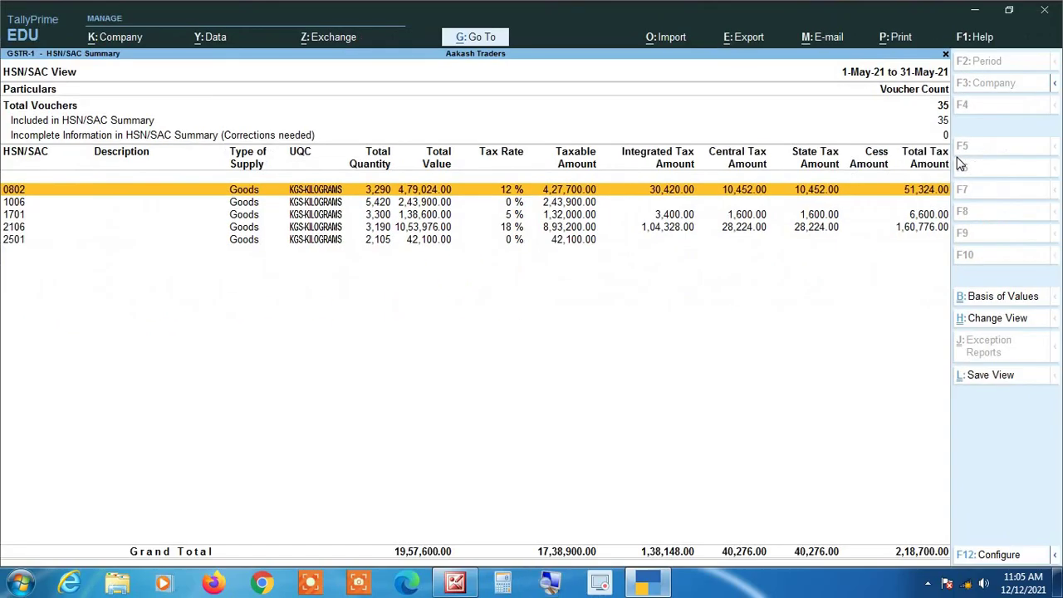
Step: Open the vouchers behind HSN code 0802, look through the sales entries and return to the HSN/SAC Summary
{"action": "key", "text": "Return"}
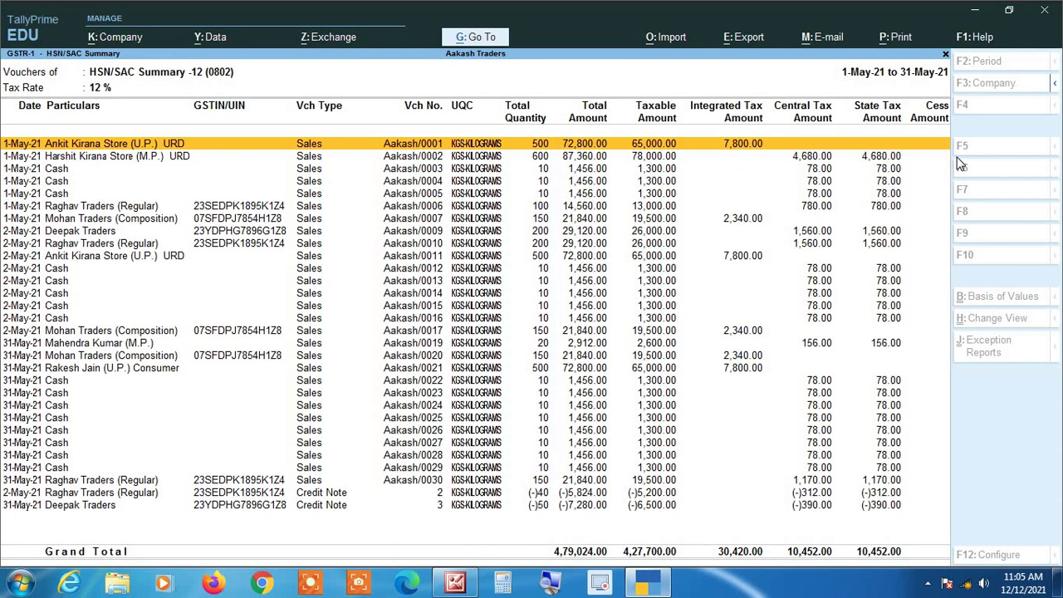
{"action": "key", "text": "Down"}
{"action": "key", "text": "Down"}
{"action": "key", "text": "Down"}
{"action": "key", "text": "Down"}
{"action": "key", "text": "Down"}
{"action": "key", "text": "Down"}
{"action": "key", "text": "Down"}
{"action": "key", "text": "Down"}
{"action": "key", "text": "Down"}
{"action": "key", "text": "Down"}
{"action": "key", "text": "Down"}
{"action": "key", "text": "Down"}
{"action": "key", "text": "Down"}
{"action": "key", "text": "Down"}
{"action": "key", "text": "Down"}
{"action": "key", "text": "Down"}
{"action": "key", "text": "Down"}
{"action": "key", "text": "Down"}
{"action": "key", "text": "Down"}
{"action": "key", "text": "Down"}
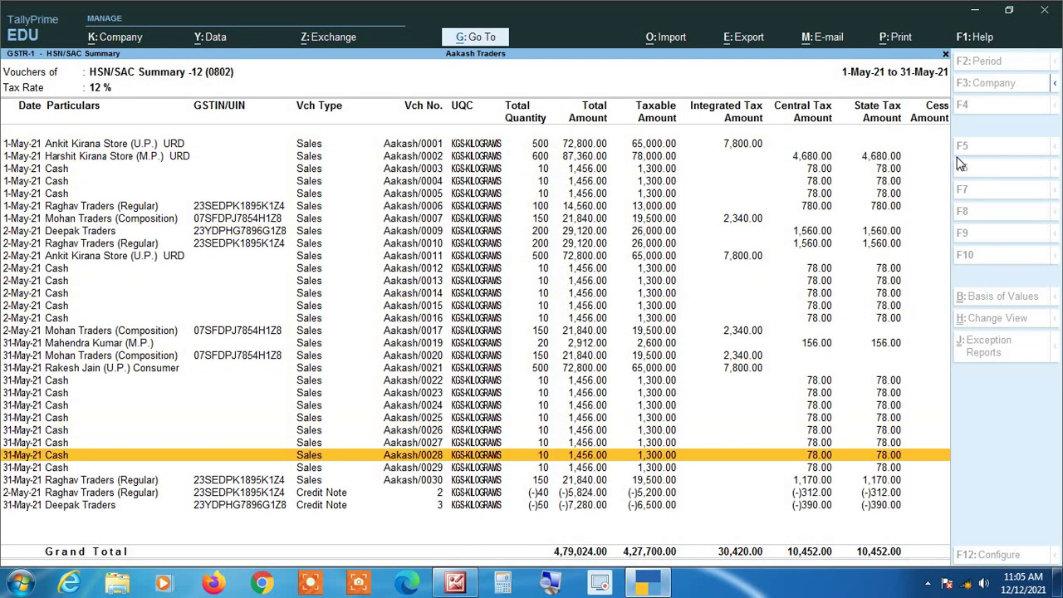
{"action": "key", "text": "Escape"}
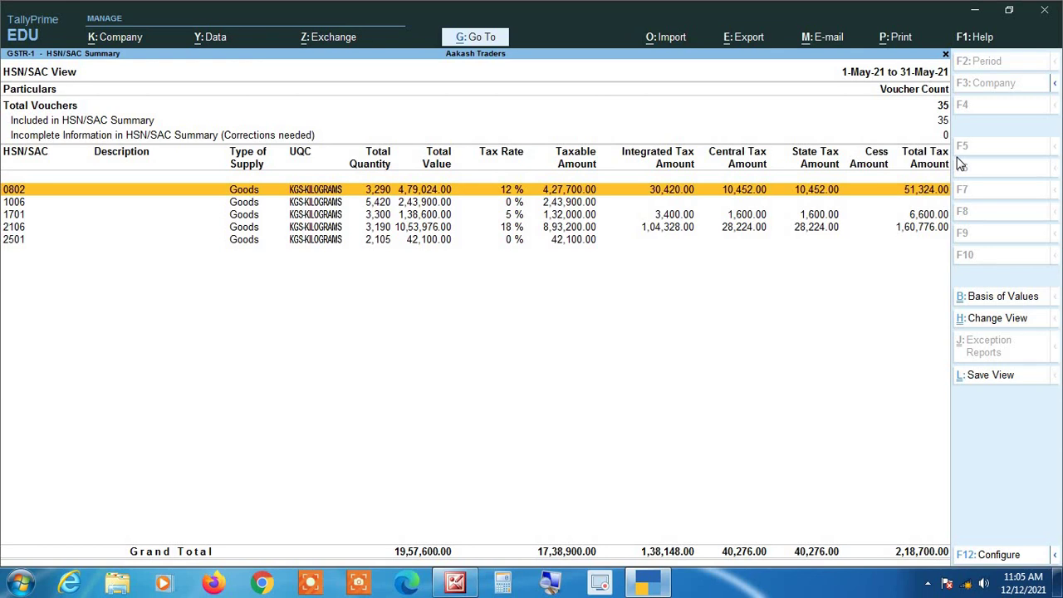
Step: Reopen the HSN 0802 voucher list, examine it through to the closing credit notes, and go back to the HSN/SAC Summary
{"action": "key", "text": "Return"}
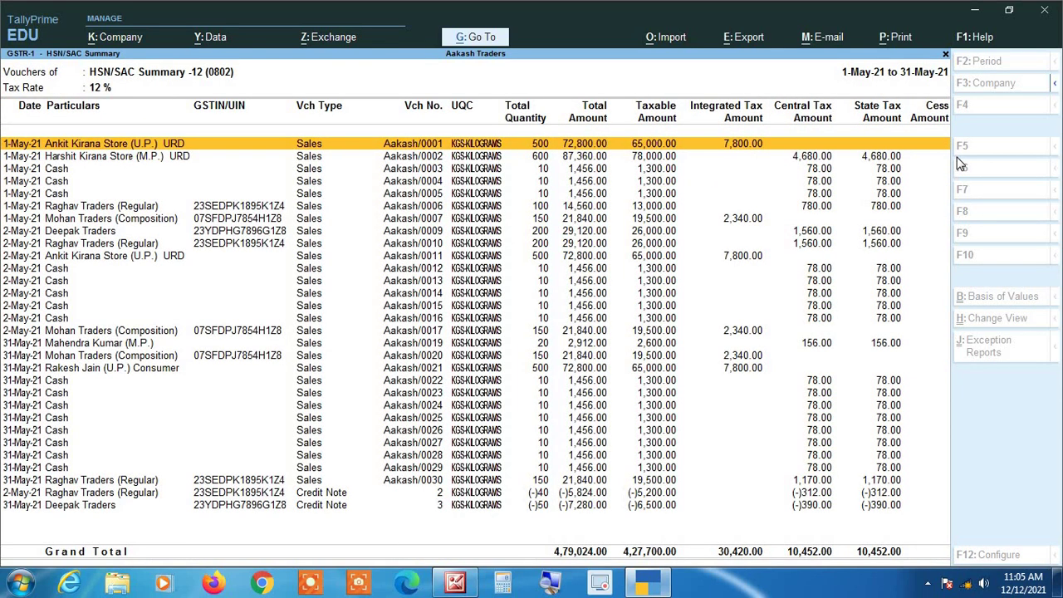
{"action": "key", "text": "Down"}
{"action": "key", "text": "Down"}
{"action": "key", "text": "Down"}
{"action": "key", "text": "Down"}
{"action": "key", "text": "Down"}
{"action": "key", "text": "Down"}
{"action": "key", "text": "Down"}
{"action": "key", "text": "Down"}
{"action": "key", "text": "Down"}
{"action": "key", "text": "Down"}
{"action": "key", "text": "Down"}
{"action": "key", "text": "Down"}
{"action": "key", "text": "Down"}
{"action": "key", "text": "Down"}
{"action": "key", "text": "Down"}
{"action": "key", "text": "Down"}
{"action": "key", "text": "Down"}
{"action": "key", "text": "Down"}
{"action": "key", "text": "Down"}
{"action": "key", "text": "Down"}
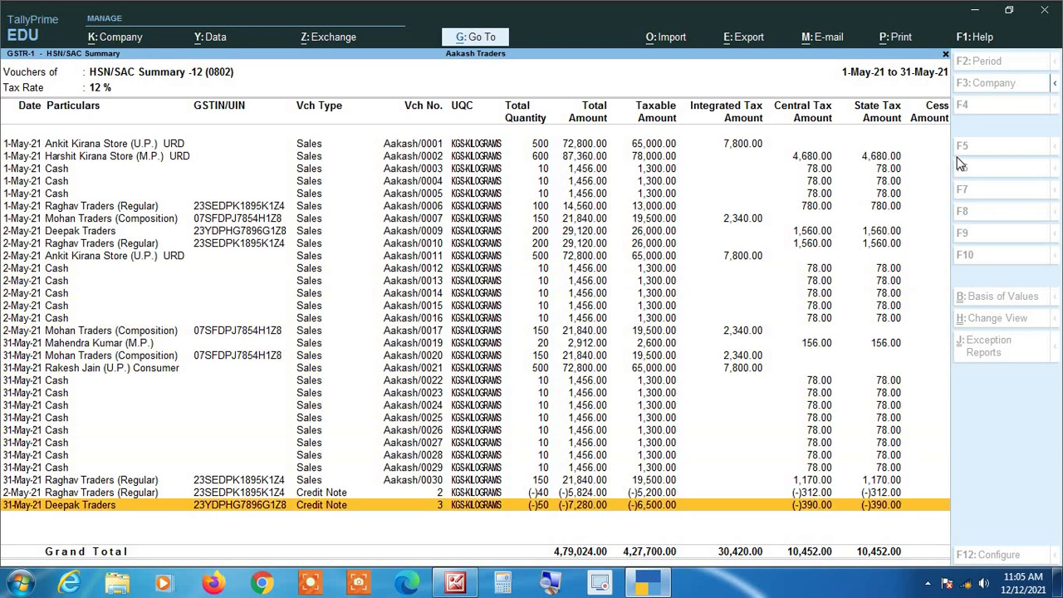
{"action": "key", "text": "Up"}
{"action": "key", "text": "Up"}
{"action": "key", "text": "Up"}
{"action": "key", "text": "Up"}
{"action": "key", "text": "Up"}
{"action": "key", "text": "Up"}
{"action": "key", "text": "Up"}
{"action": "key", "text": "Up"}
{"action": "key", "text": "Up"}
{"action": "key", "text": "Up"}
{"action": "key", "text": "Up"}
{"action": "key", "text": "Up"}
{"action": "key", "text": "Up"}
{"action": "key", "text": "Up"}
{"action": "key", "text": "Up"}
{"action": "key", "text": "Up"}
{"action": "key", "text": "Up"}
{"action": "key", "text": "Up"}
{"action": "key", "text": "Up"}
{"action": "key", "text": "Up"}
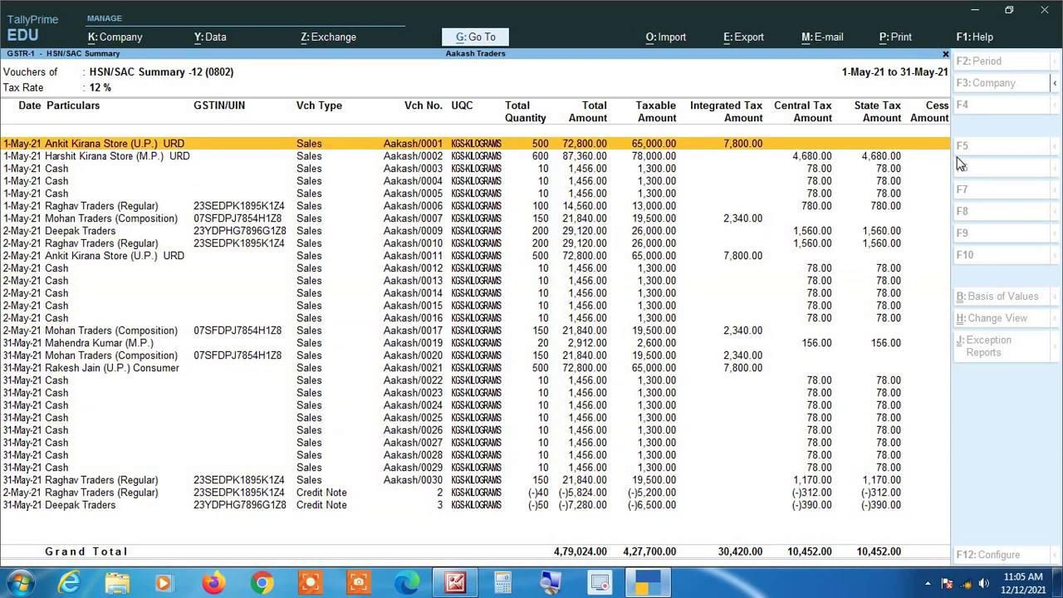
{"action": "key", "text": "Escape"}
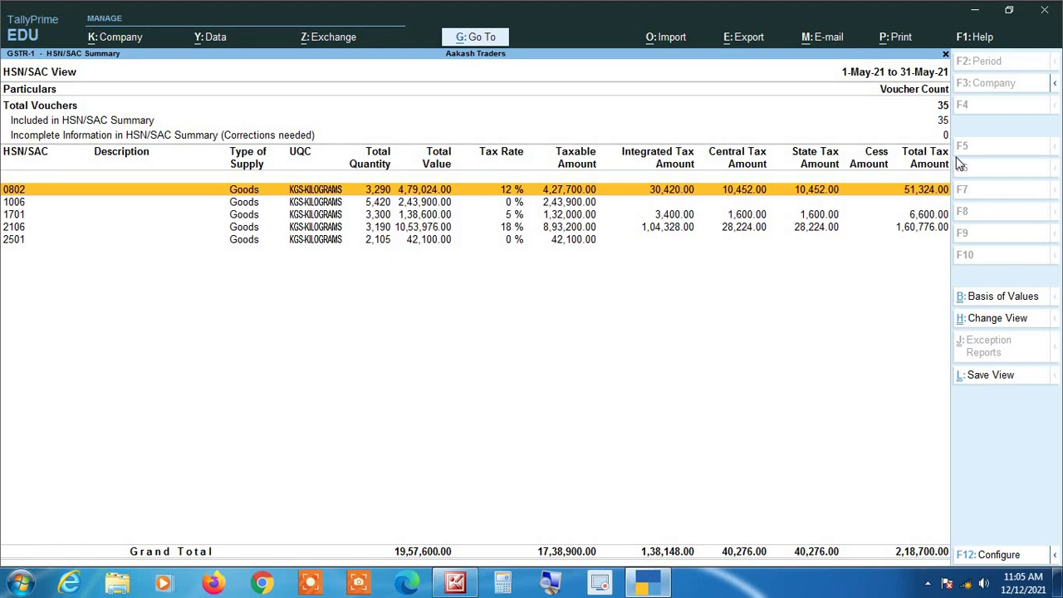
Step: Return to the GSTR-1 summary and open the Document Summary - 13 section
{"action": "key", "text": "Escape"}
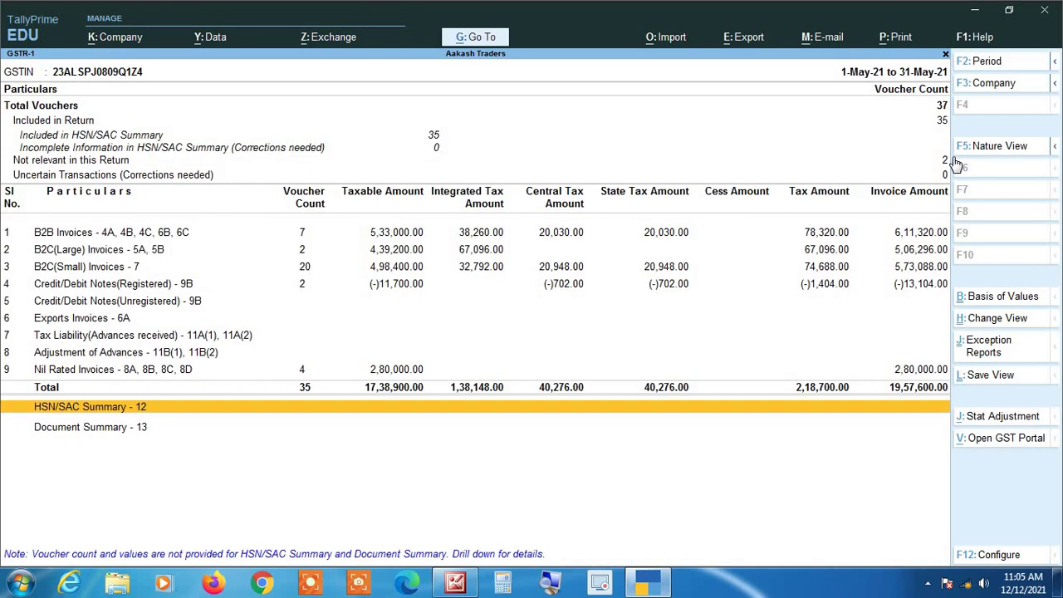
{"action": "key", "text": "Down"}
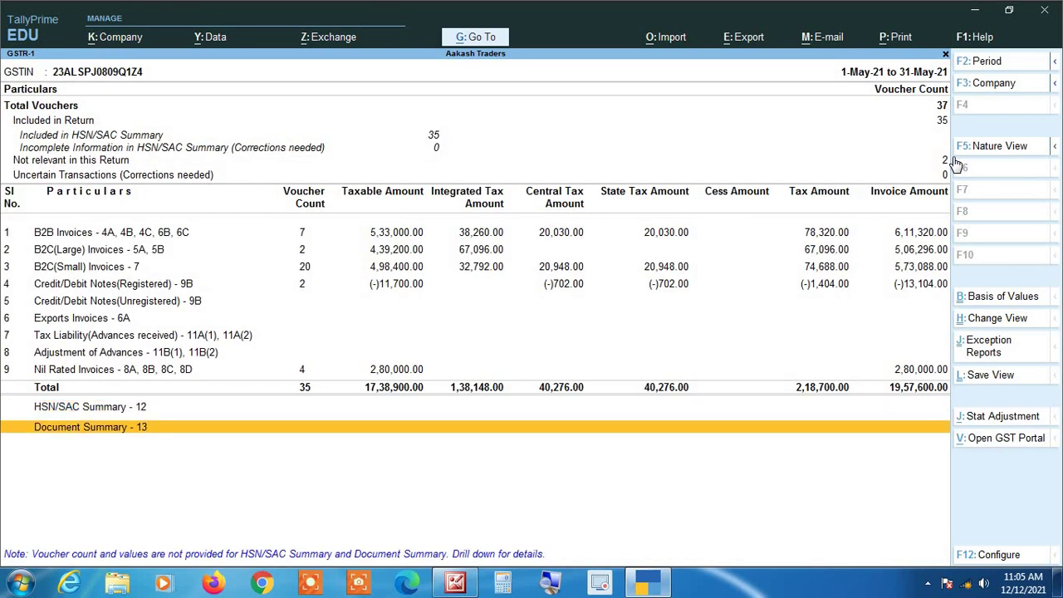
{"action": "key", "text": "Return"}
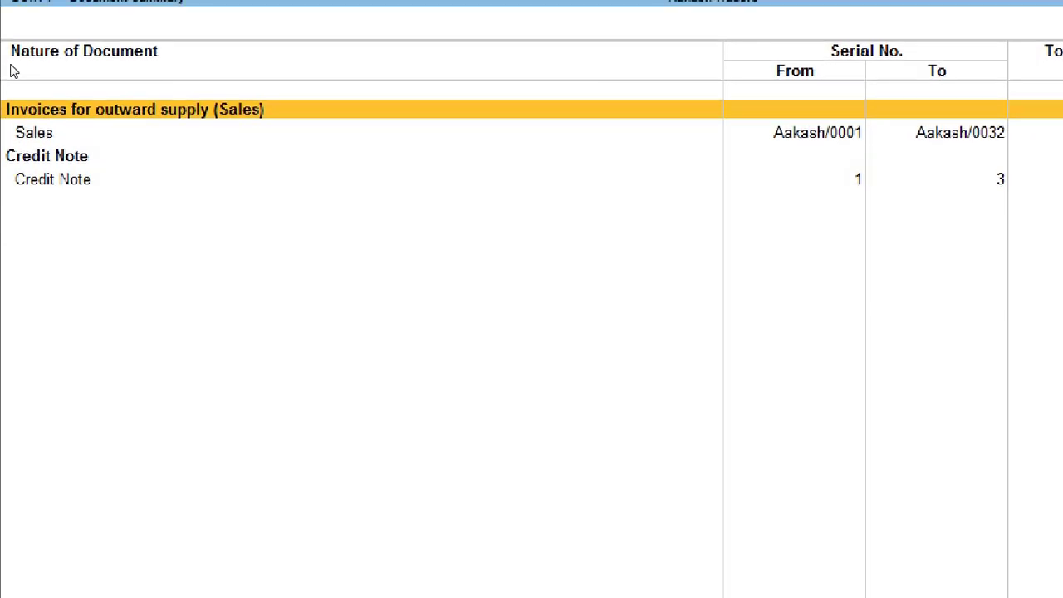
Step: Examine the serial number ranges and issued counts for Sales and Credit Note documents, and return to the GSTR-1 summary
{"action": "key", "text": "Down"}
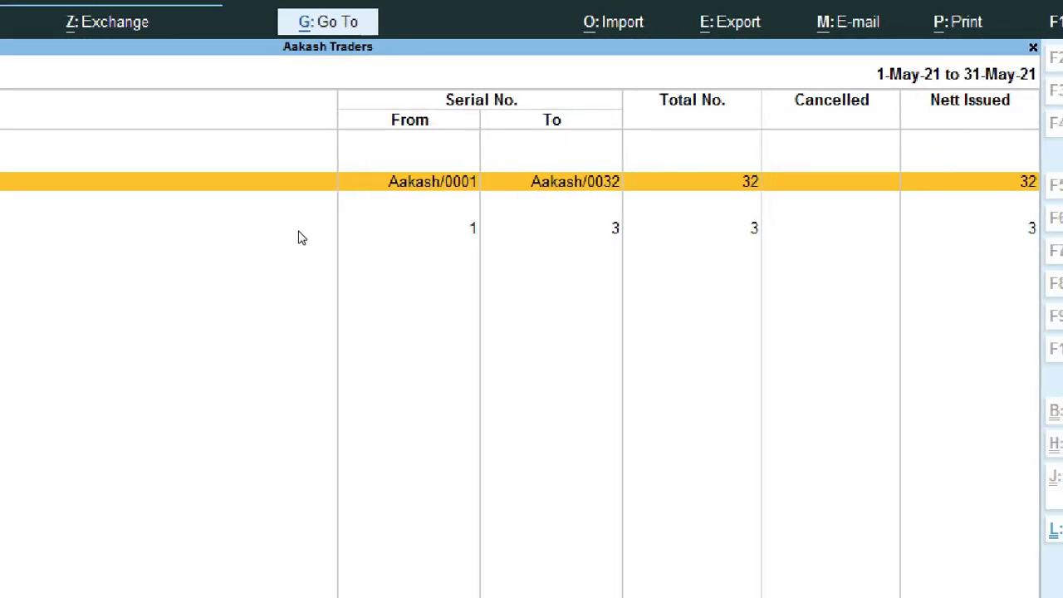
{"action": "key", "text": "Down"}
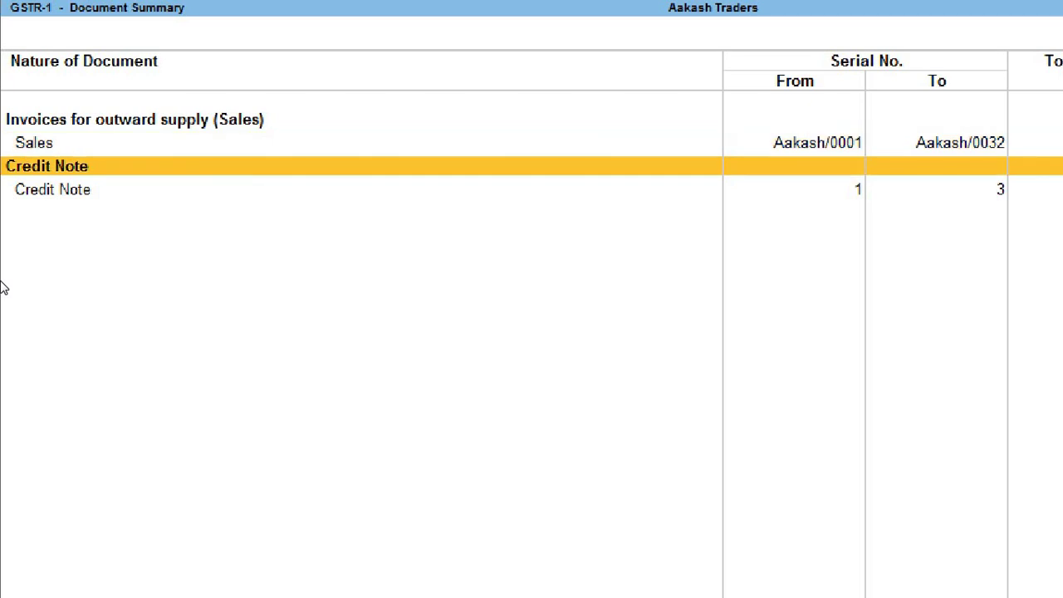
{"action": "key", "text": "Down"}
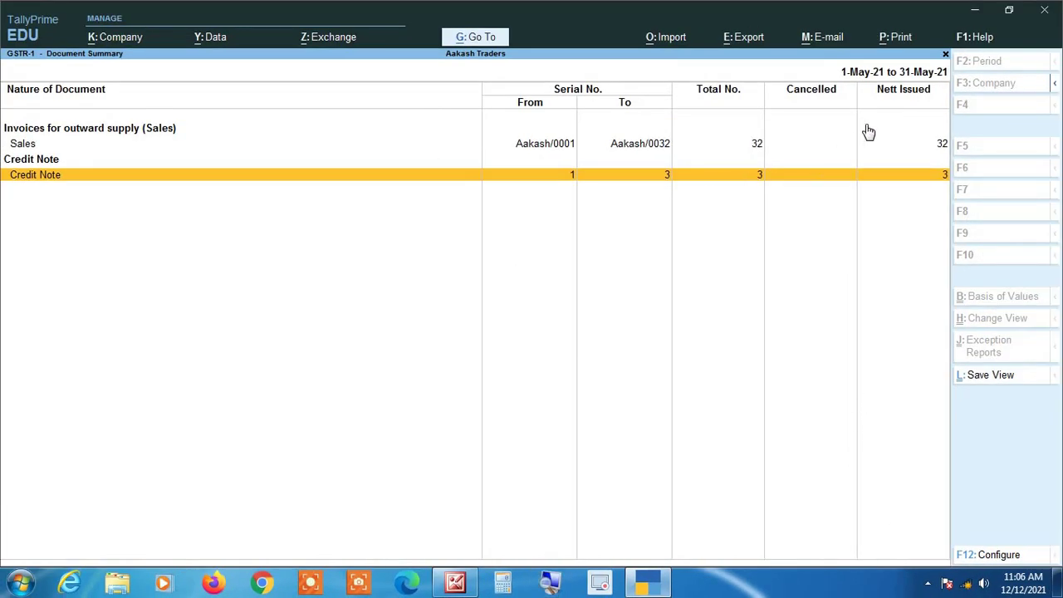
{"action": "key", "text": "Escape"}
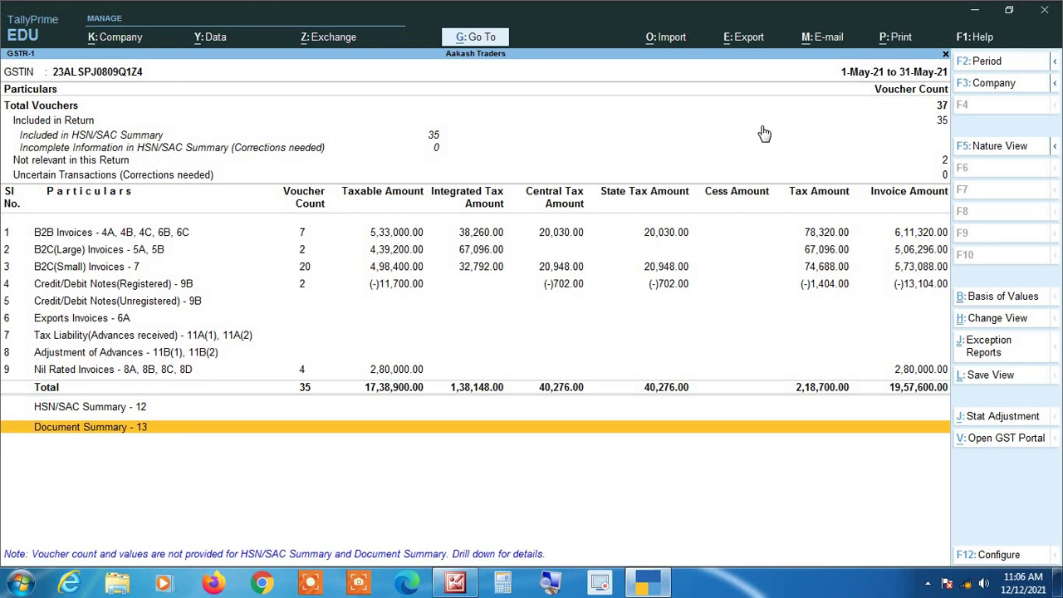
Step: Review the GSTR-1 summary sections from B2B Invoices - 4A, 4B, 4C, 6B, 6C through Nil Rated Invoices - 8A, 8B, 8C, 8D
{"action": "key", "text": "Up"}
{"action": "key", "text": "Up"}
{"action": "key", "text": "Up"}
{"action": "key", "text": "Up"}
{"action": "key", "text": "Up"}
{"action": "key", "text": "Up"}
{"action": "key", "text": "Up"}
{"action": "key", "text": "Up"}
{"action": "key", "text": "Up"}
{"action": "key", "text": "Up"}
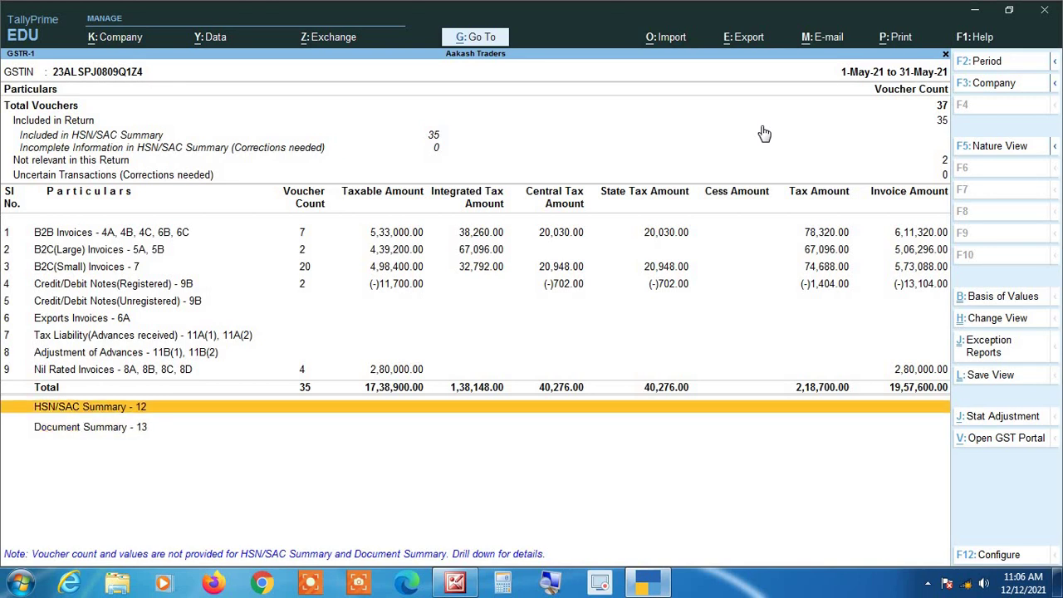
{"action": "key", "text": "Up"}
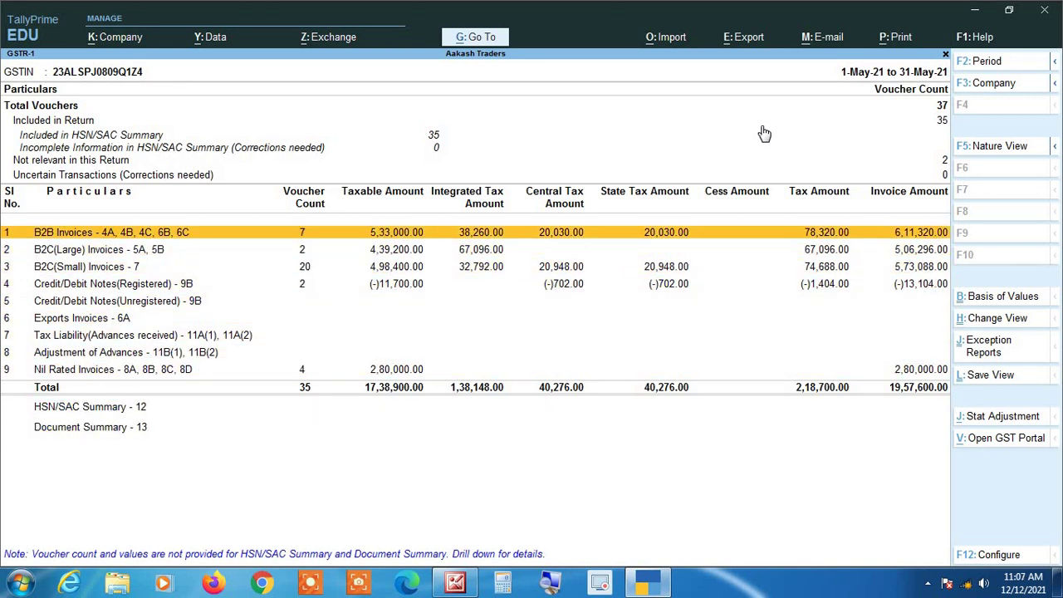
{"action": "key", "text": "Down"}
{"action": "key", "text": "Down"}
{"action": "key", "text": "Down"}
{"action": "key", "text": "Down"}
{"action": "key", "text": "Down"}
{"action": "key", "text": "Down"}
{"action": "key", "text": "Down"}
{"action": "key", "text": "Down"}
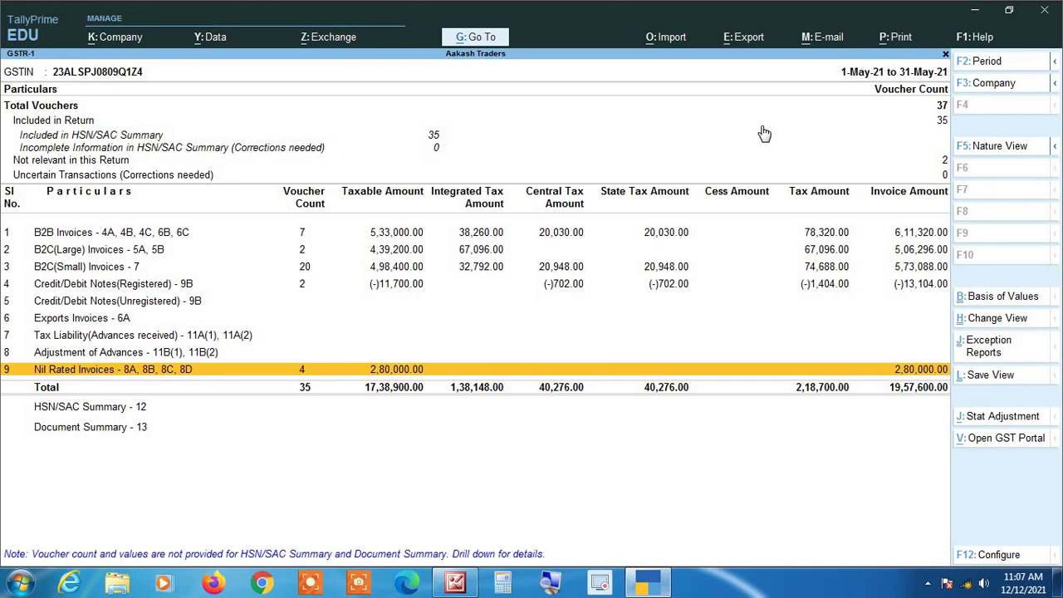
{"action": "key", "text": "Up"}
{"action": "key", "text": "Up"}
{"action": "key", "text": "Up"}
{"action": "key", "text": "Up"}
{"action": "key", "text": "Up"}
{"action": "key", "text": "Up"}
{"action": "key", "text": "Up"}
{"action": "key", "text": "Up"}
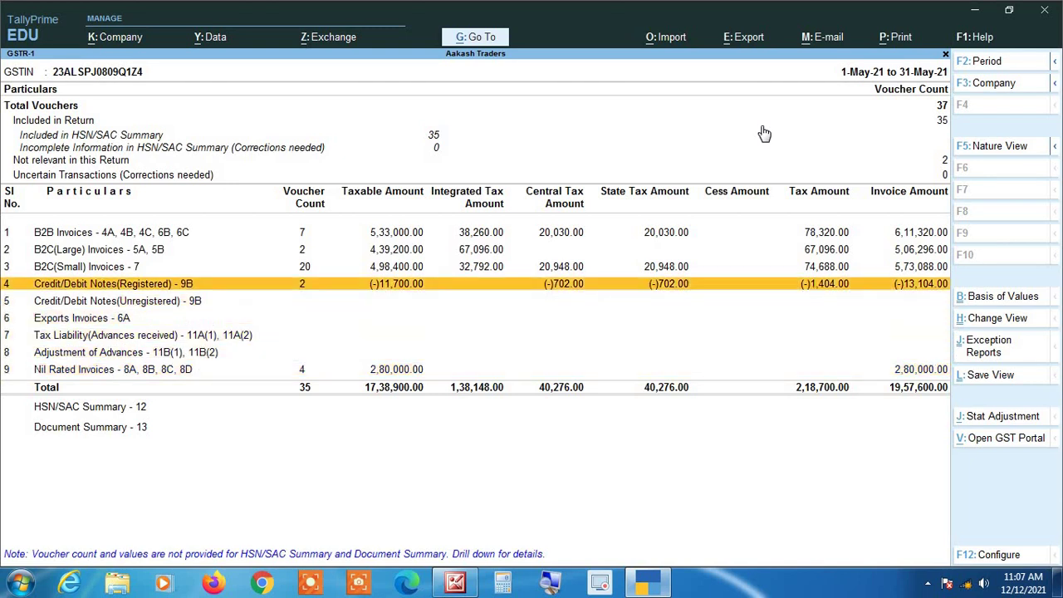
{"action": "key", "text": "Down"}
{"action": "key", "text": "Down"}
{"action": "key", "text": "Down"}
{"action": "key", "text": "Down"}
{"action": "key", "text": "Down"}
{"action": "key", "text": "Down"}
{"action": "key", "text": "Down"}
{"action": "key", "text": "Down"}
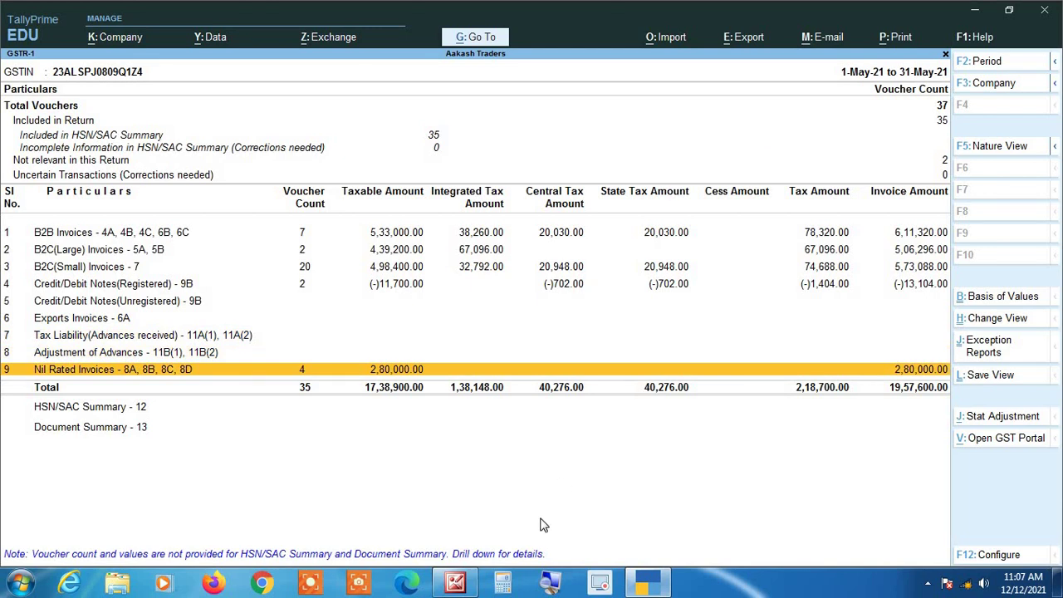
Step: View the GST portal's Add Record Details screenshot in Microsoft Office Picture Manager, and return to the B2B Invoices row in TallyPrime
{"action": "left_click", "coordinate": [453, 585]}
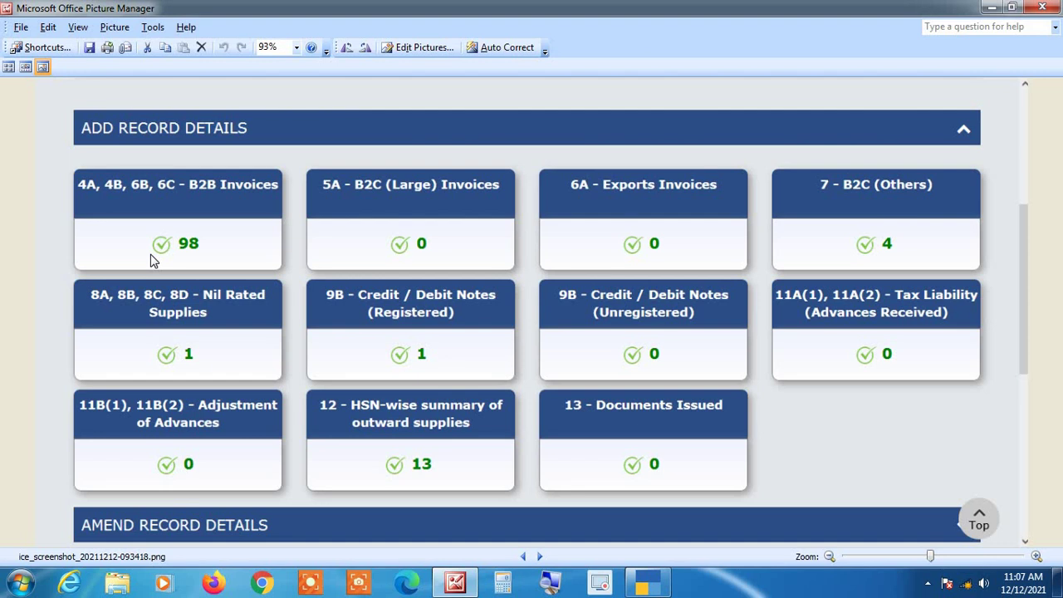
{"action": "key", "text": "alt+Tab"}
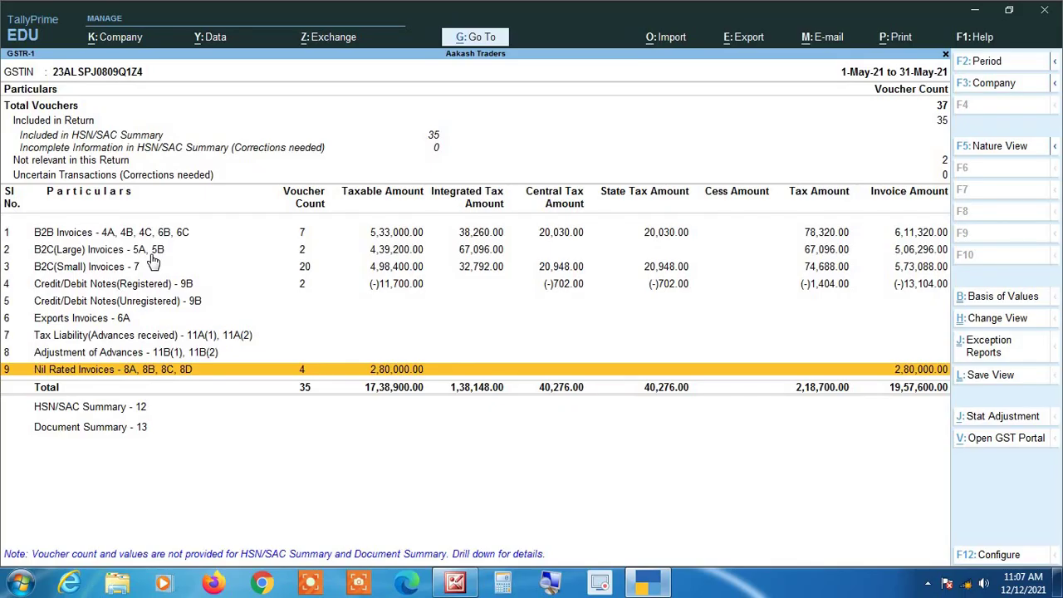
{"action": "key", "text": "Up"}
{"action": "key", "text": "Up"}
{"action": "key", "text": "Up"}
{"action": "key", "text": "Up"}
{"action": "key", "text": "Up"}
{"action": "key", "text": "Up"}
{"action": "key", "text": "Up"}
{"action": "key", "text": "Up"}
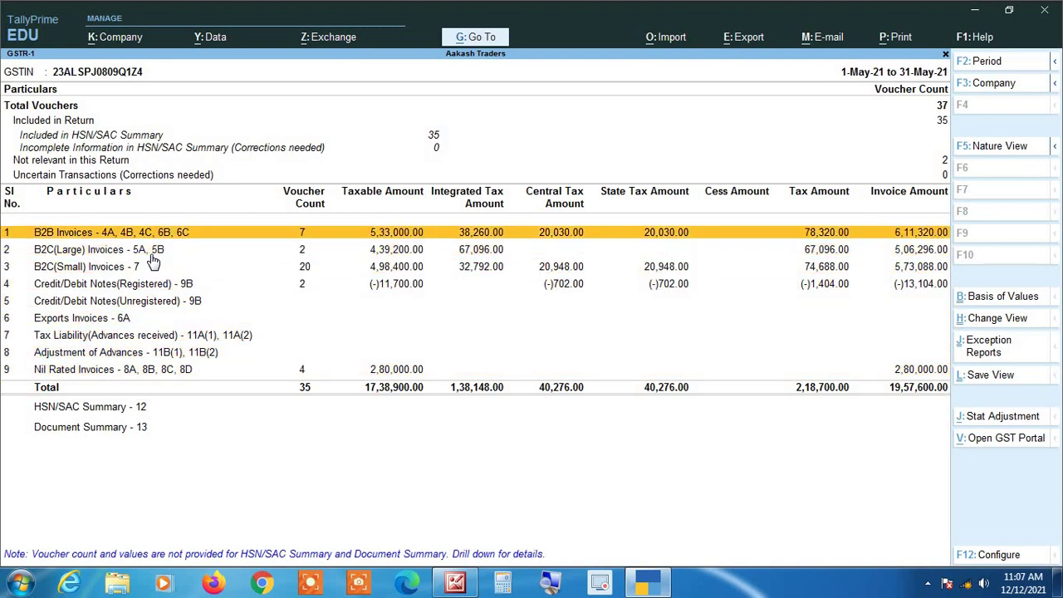
Step: Compare TallyPrime's B2B Invoices row with the B2B Invoices tile in the portal screenshot in Microsoft Office Picture Manager, ending in TallyPrime
{"action": "key", "text": "alt+Tab"}
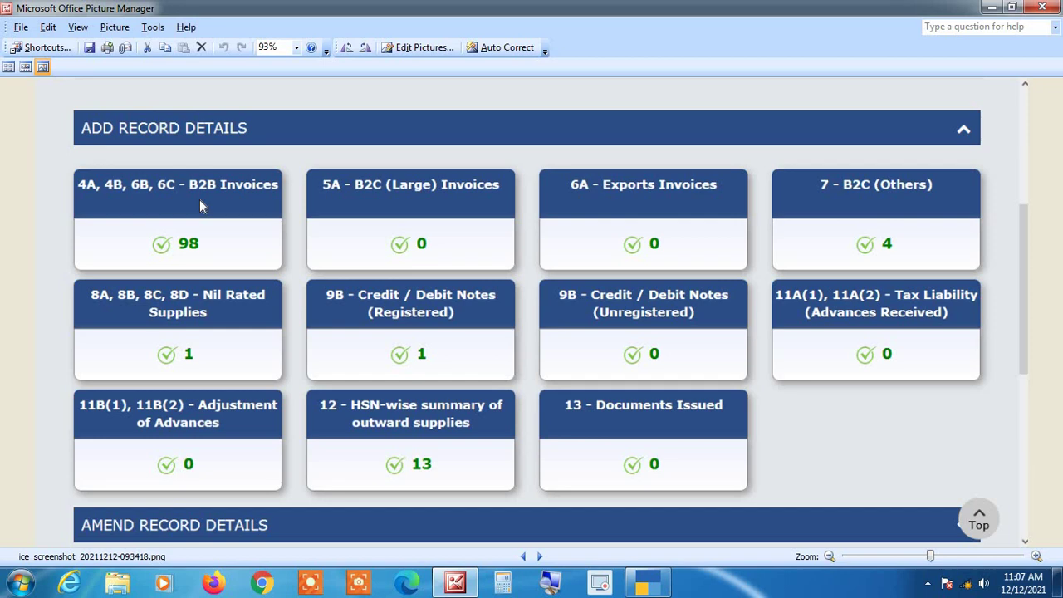
{"action": "key", "text": "alt+Tab"}
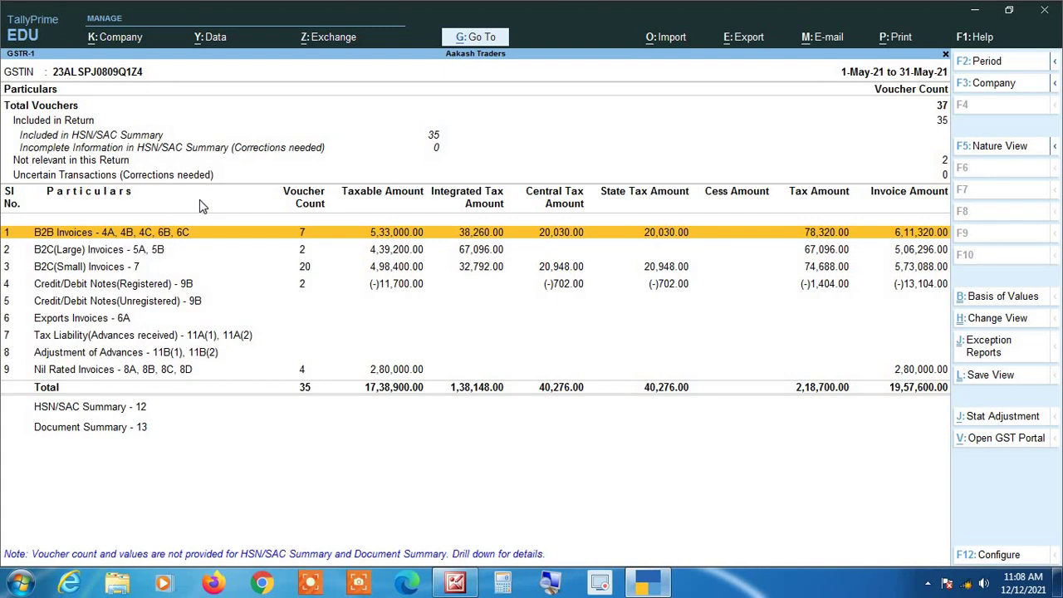
{"action": "key", "text": "alt+Tab"}
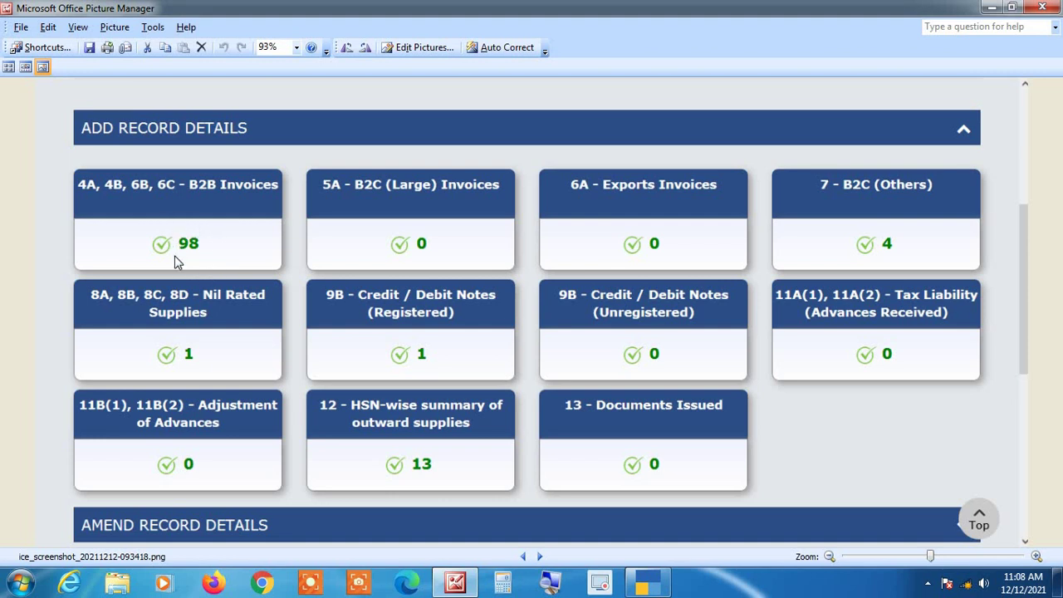
{"action": "key", "text": "alt+Tab"}
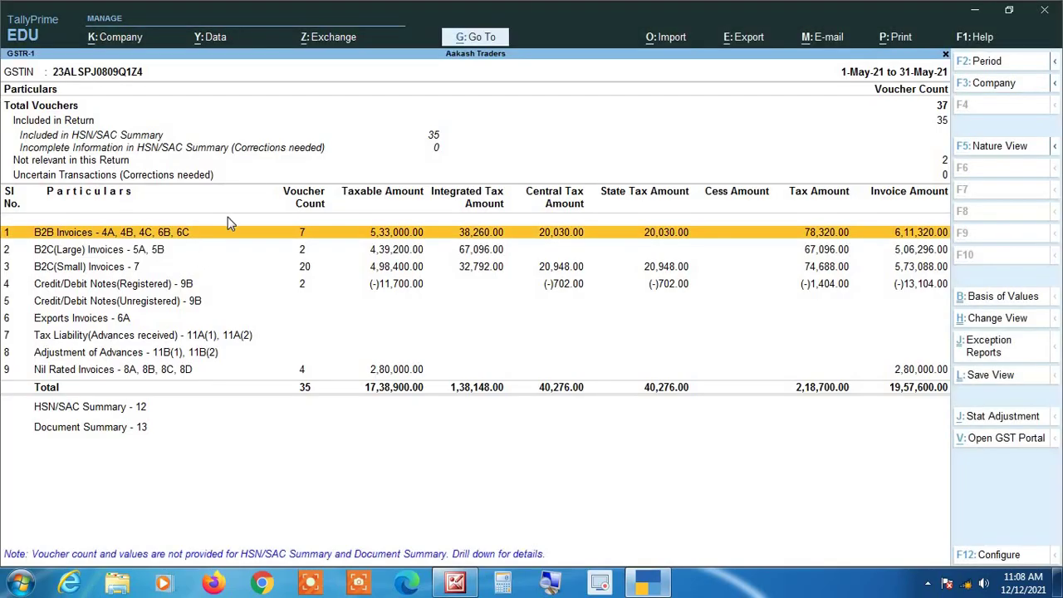
{"action": "key", "text": "alt+Tab"}
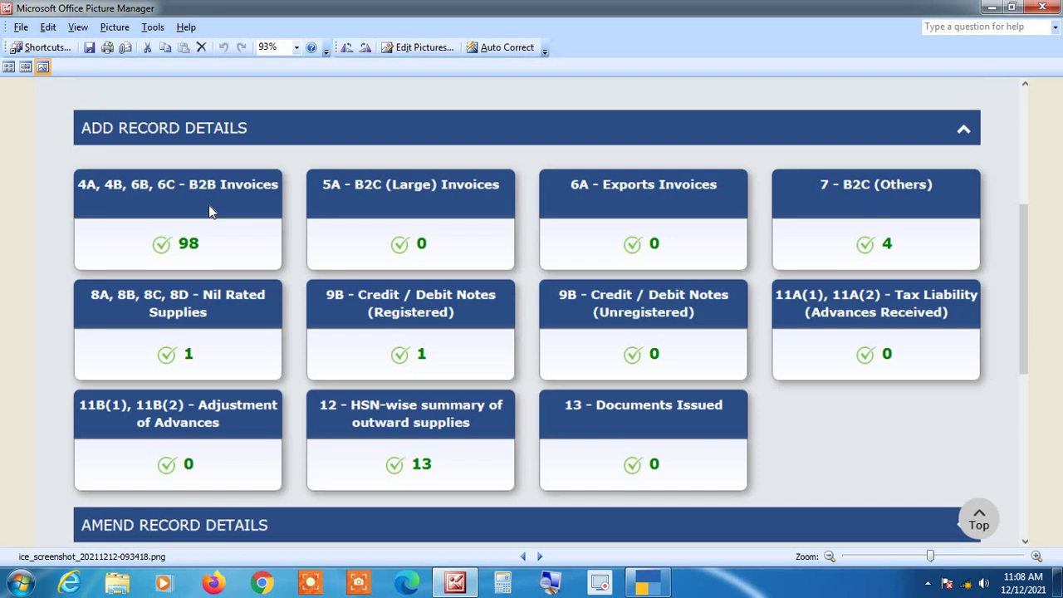
{"action": "key", "text": "alt+Tab"}
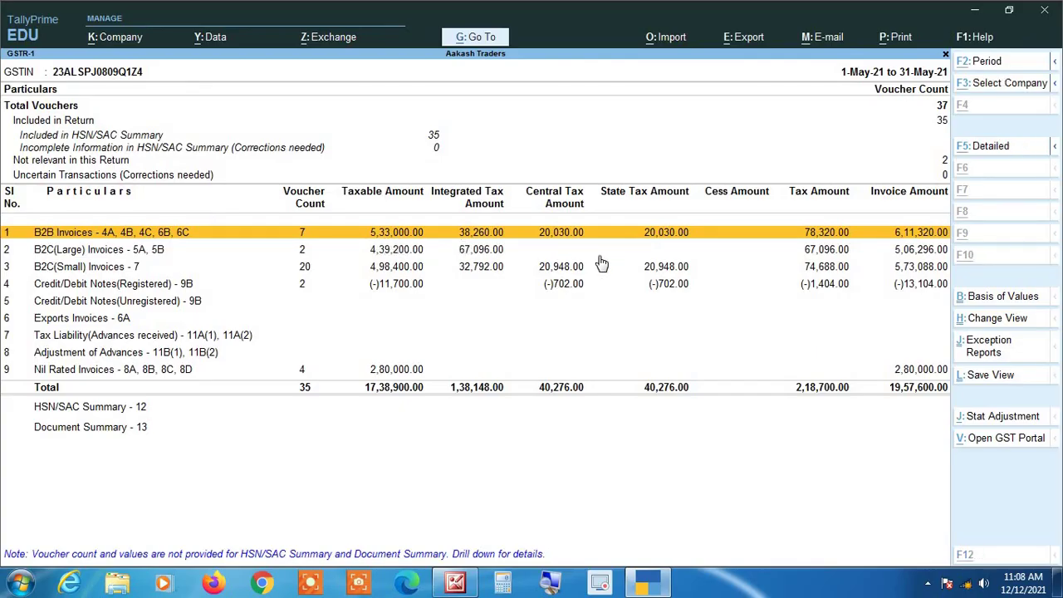
Step: Compare TallyPrime's B2C(Large) Invoices - 5A, 5B row with the 5A - B2C (Large) Invoices tile in the Microsoft Office Picture Manager screenshot
{"action": "key", "text": "alt+Tab"}
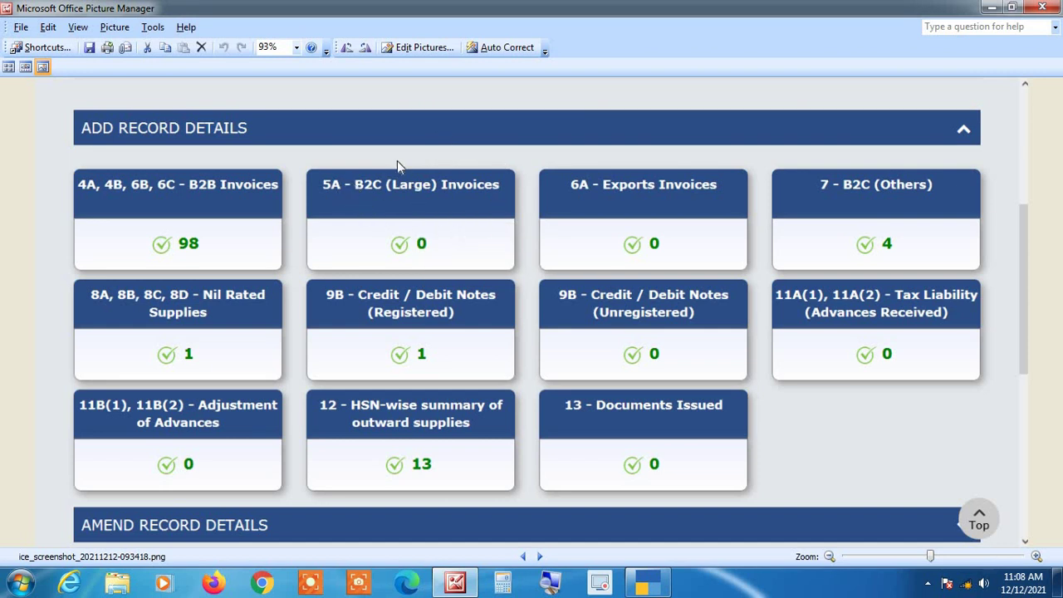
{"action": "key", "text": "alt+Tab"}
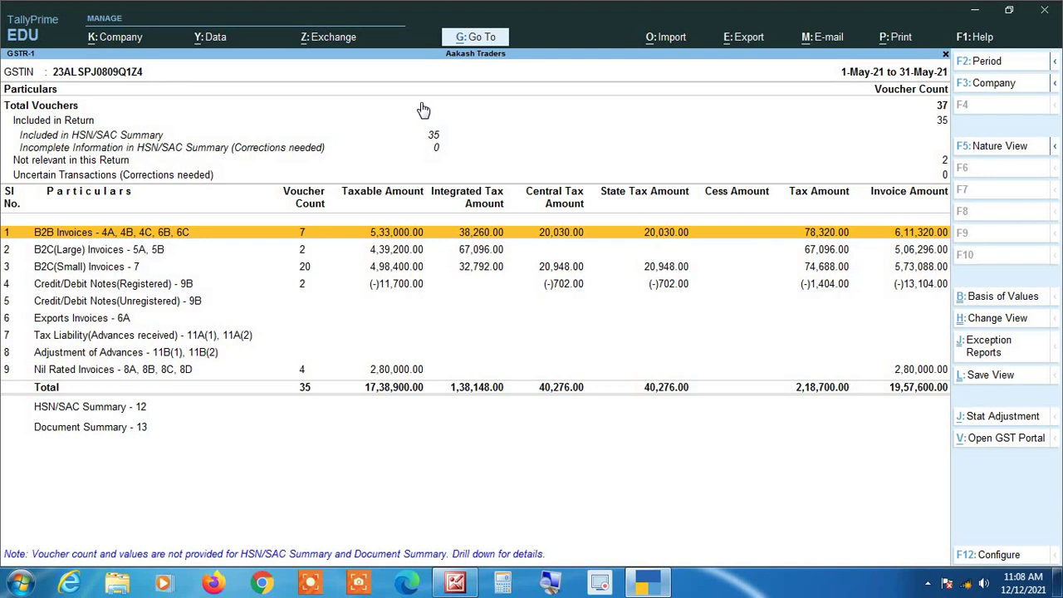
{"action": "key", "text": "Down"}
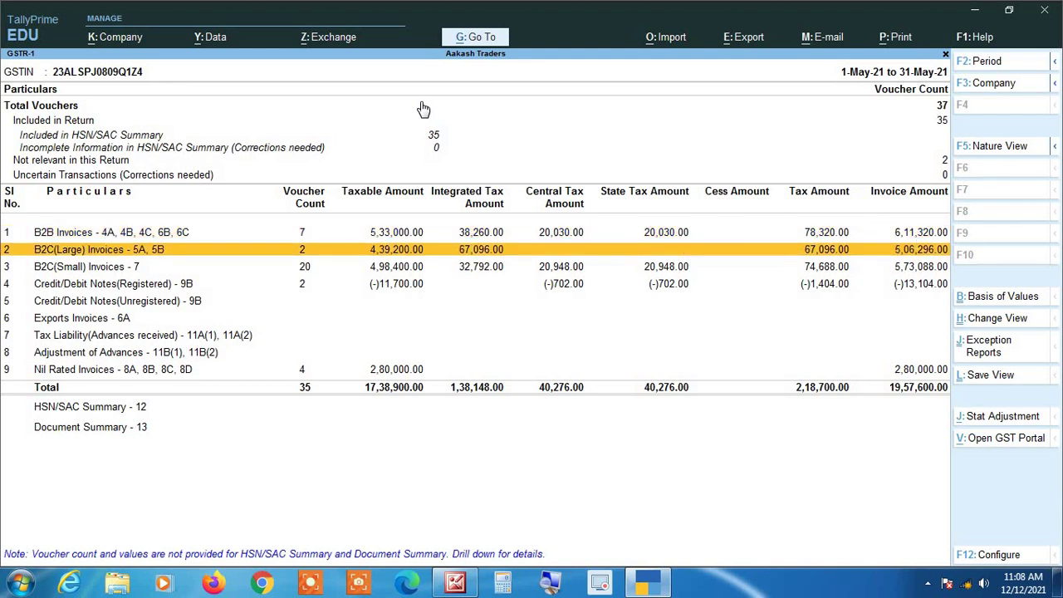
{"action": "key", "text": "alt+Tab"}
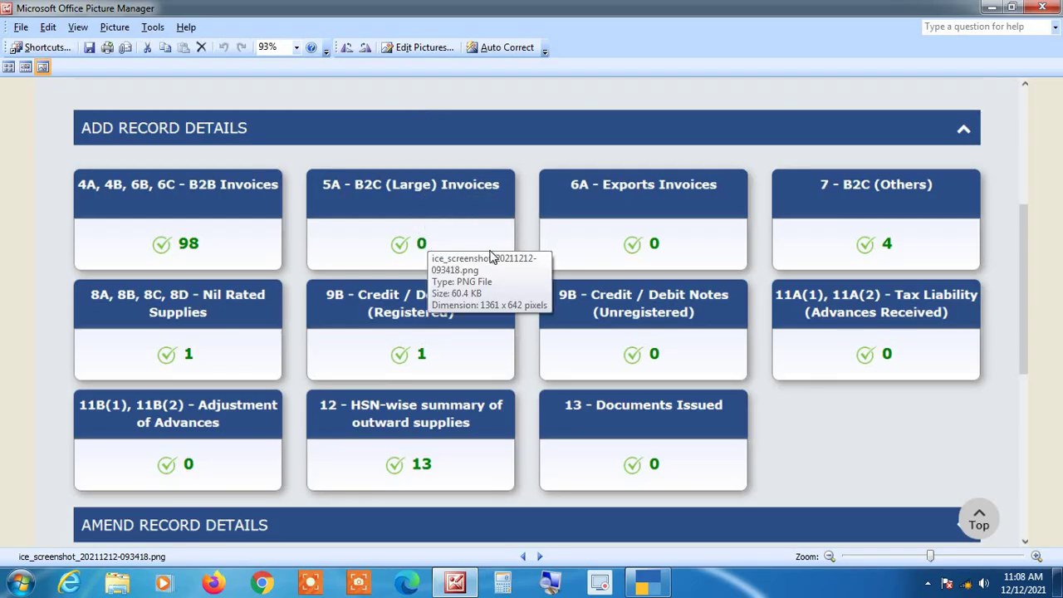
{"action": "key", "text": "alt+Tab"}
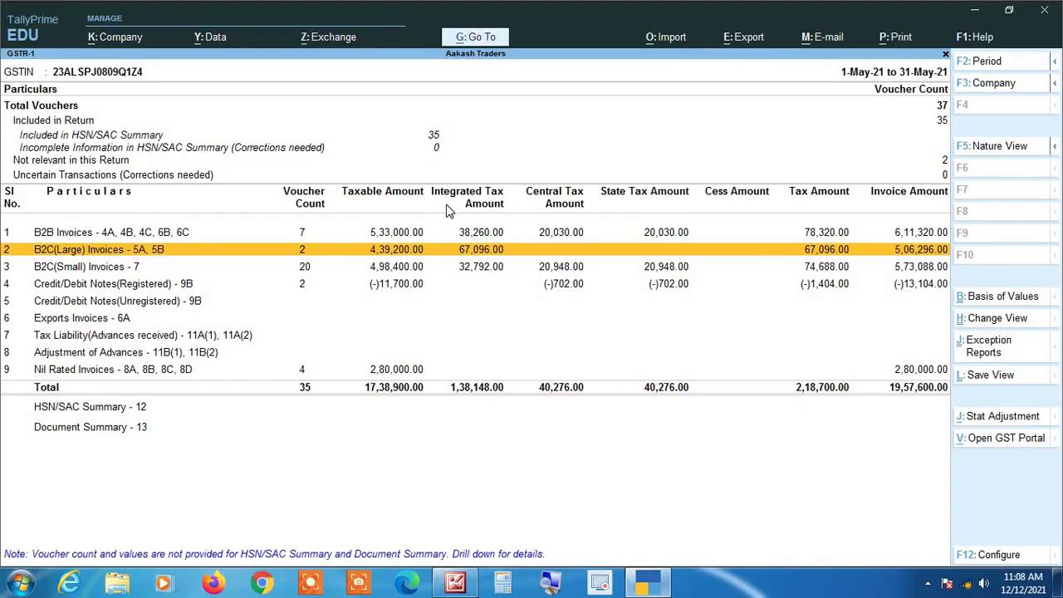
{"action": "key", "text": "alt+Tab"}
{"action": "key", "text": "alt+Tab"}
Step: Compare the B2C(Small) Invoices - 7 row and its detailed entries in TallyPrime with Picture Manager's 7 - B2C (Others) tile
{"action": "key", "text": "Down"}
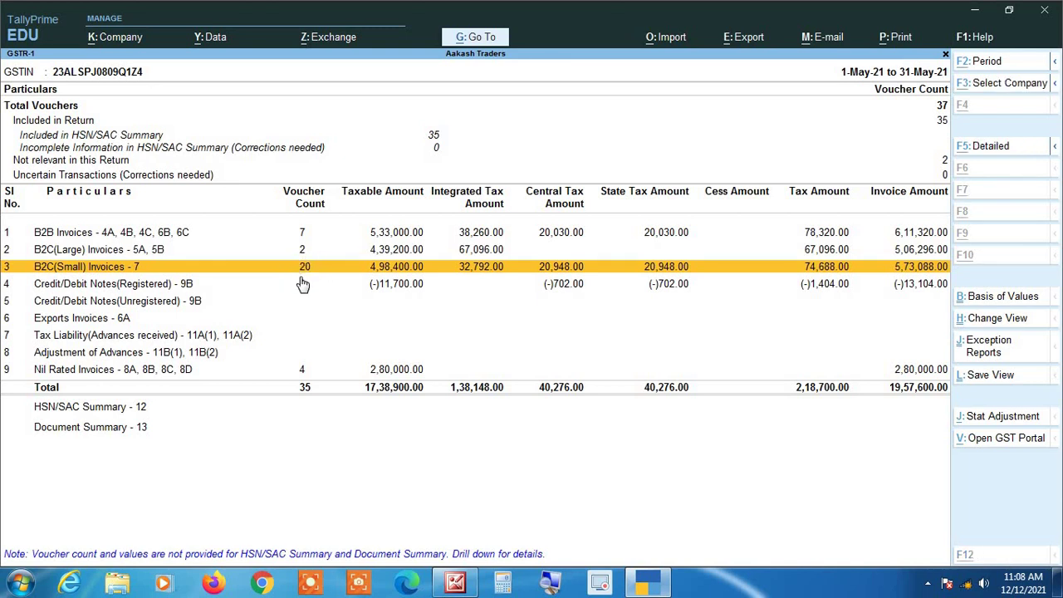
{"action": "key", "text": "alt+Tab"}
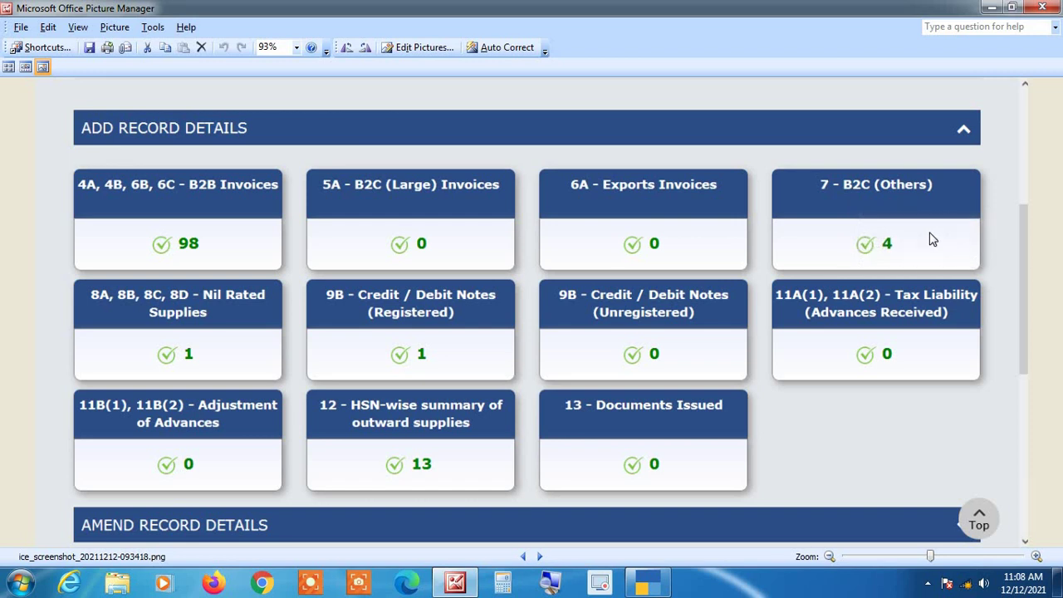
{"action": "key", "text": "alt+Tab"}
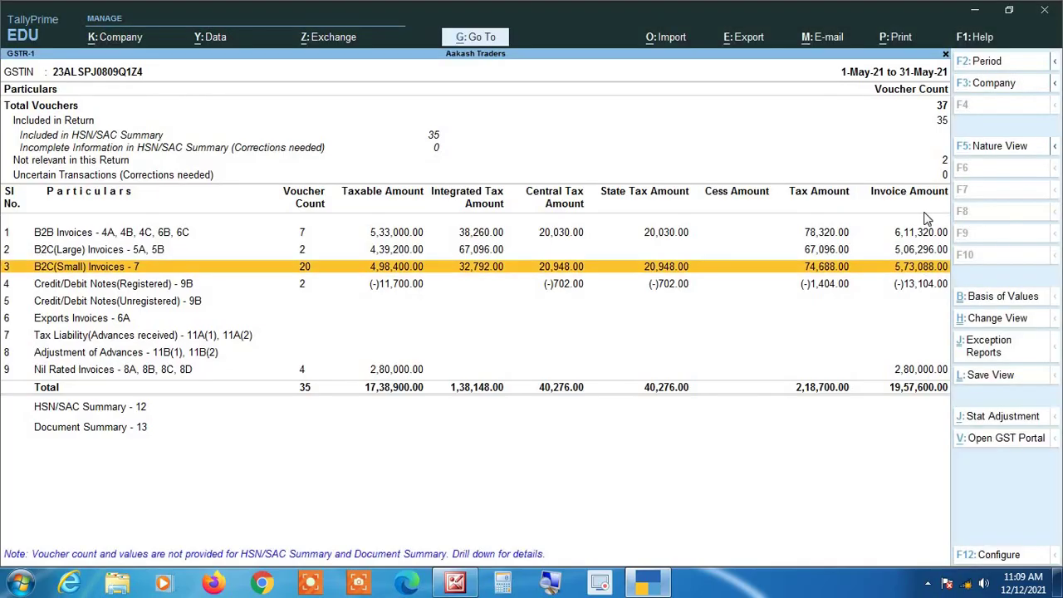
{"action": "key", "text": "Return"}
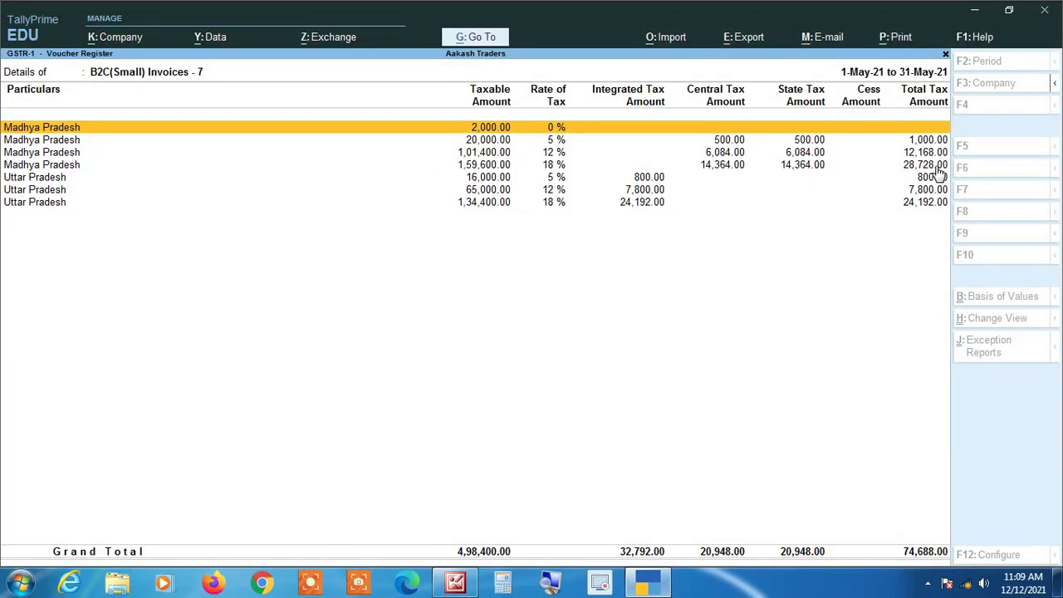
{"action": "left_click", "coordinate": [549, 583]}
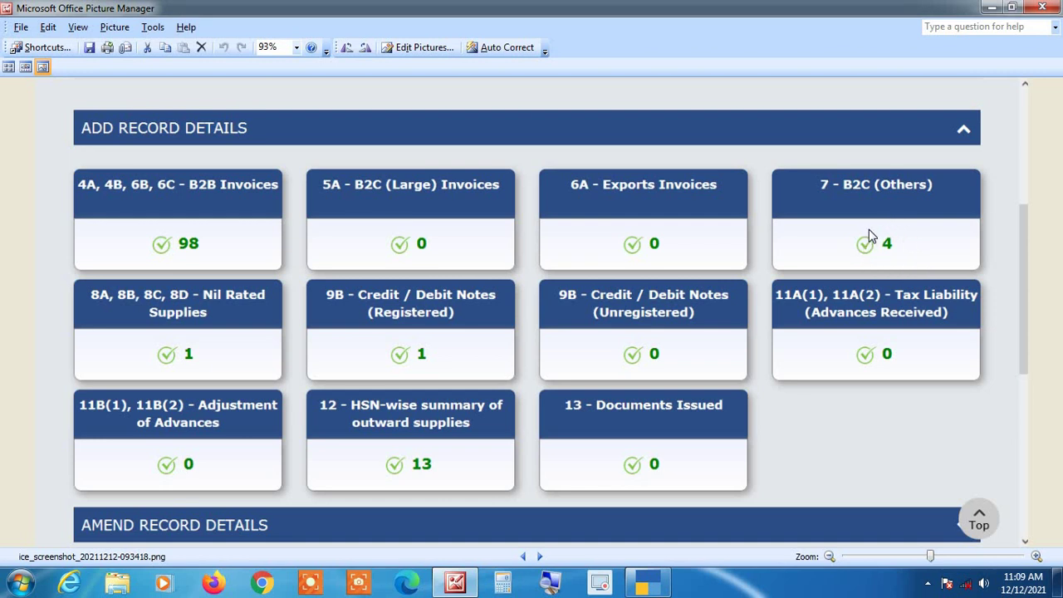
{"action": "key", "text": "alt+Tab"}
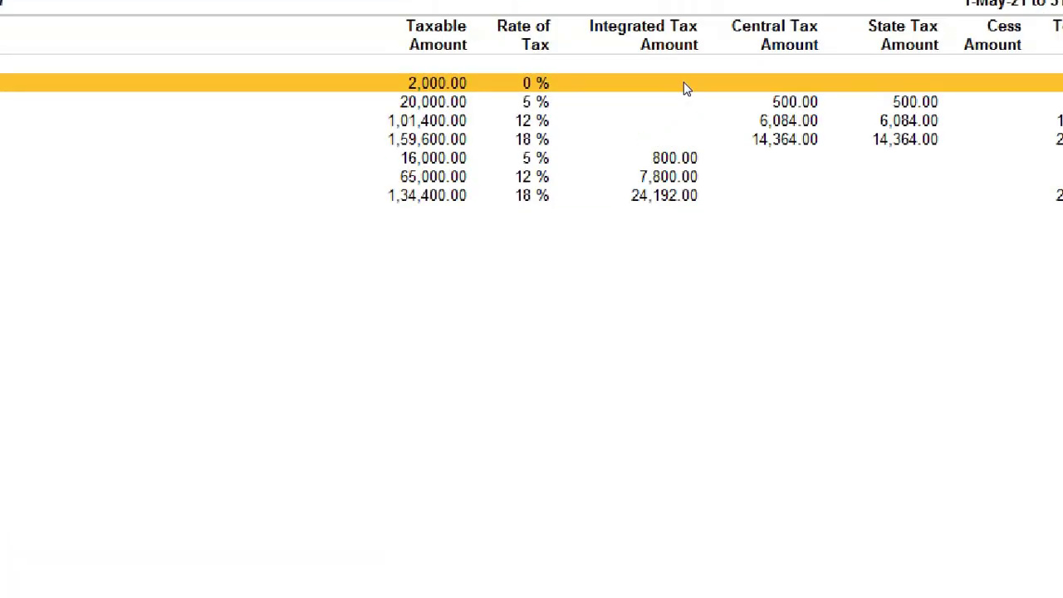
Step: Examine the B2C(Small) entries grouped by state and tax rate for Madhya Pradesh and Uttar Pradesh, and return to the GSTR-1 summary
{"action": "key", "text": "Down"}
{"action": "key", "text": "Down"}
{"action": "key", "text": "Down"}
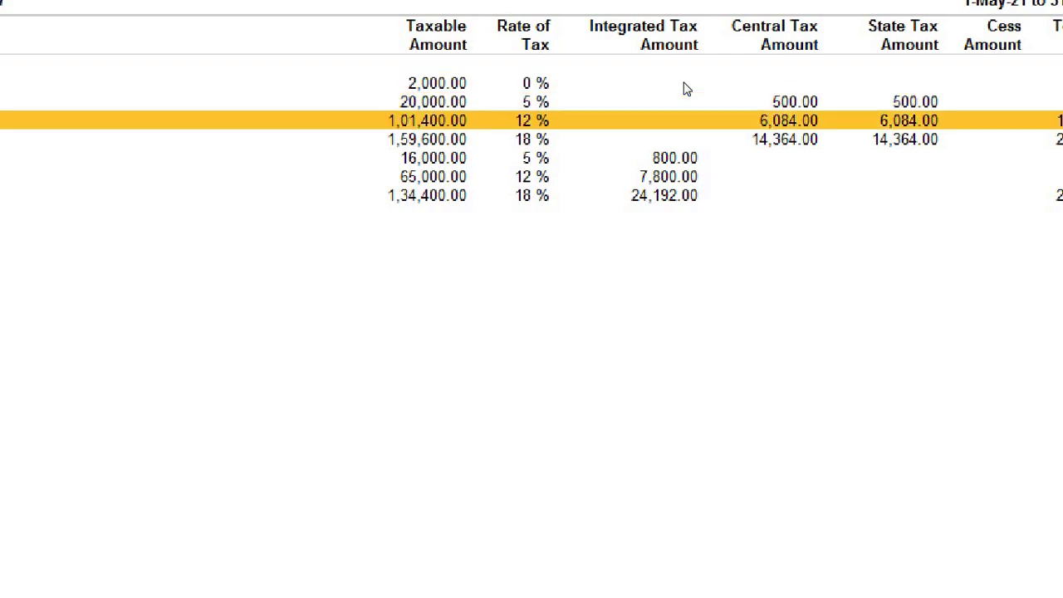
{"action": "key", "text": "Down"}
{"action": "key", "text": "Down"}
{"action": "key", "text": "Down"}
{"action": "key", "text": "Up"}
{"action": "key", "text": "Up"}
{"action": "key", "text": "Up"}
{"action": "key", "text": "Up"}
{"action": "key", "text": "Up"}
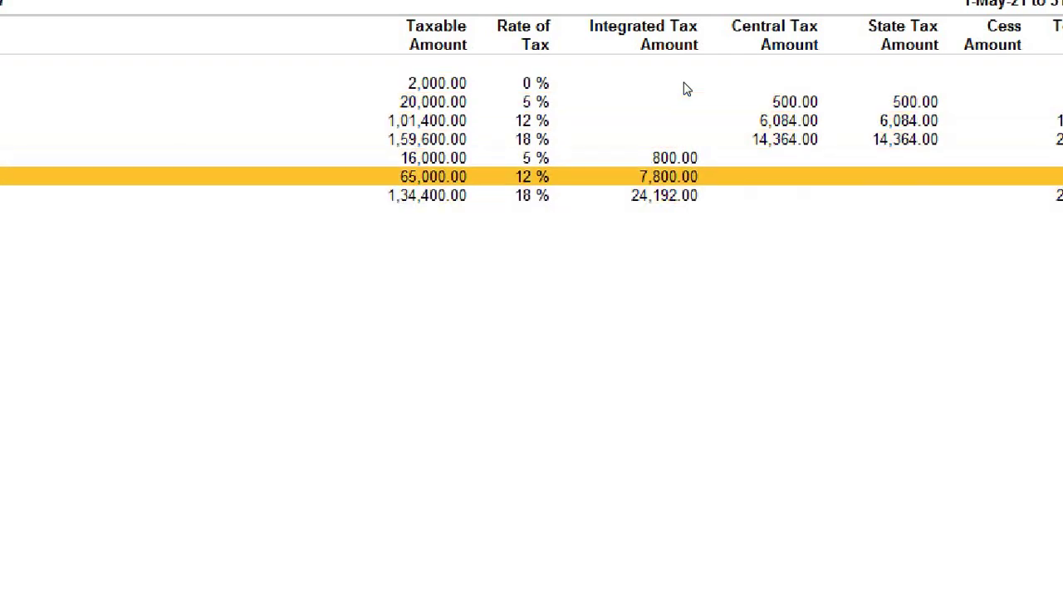
{"action": "key", "text": "Up"}
{"action": "key", "text": "Down"}
{"action": "key", "text": "Down"}
{"action": "key", "text": "Down"}
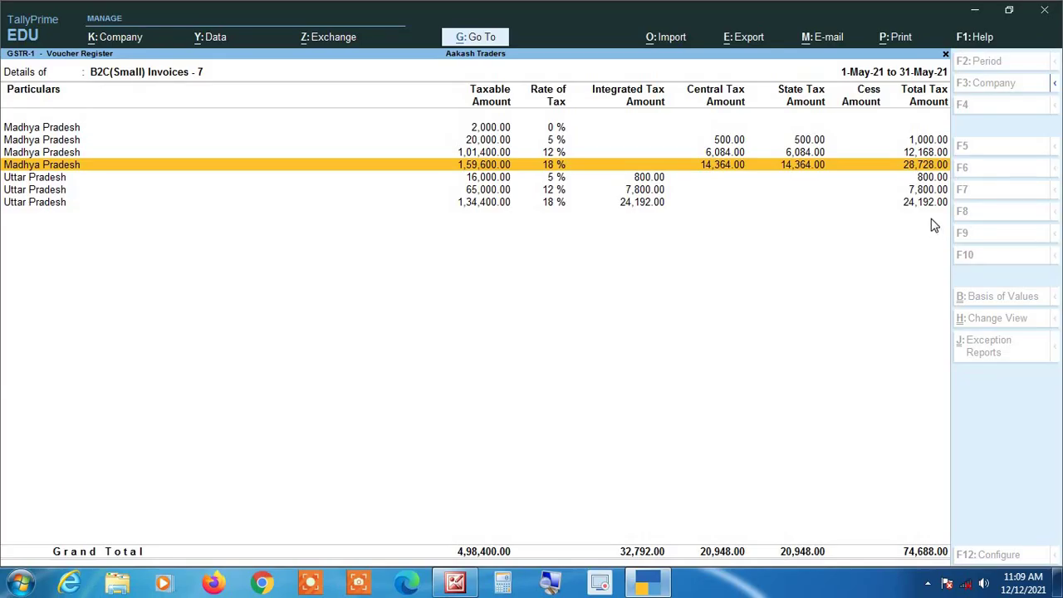
{"action": "key", "text": "Up"}
{"action": "key", "text": "Up"}
{"action": "key", "text": "Down"}
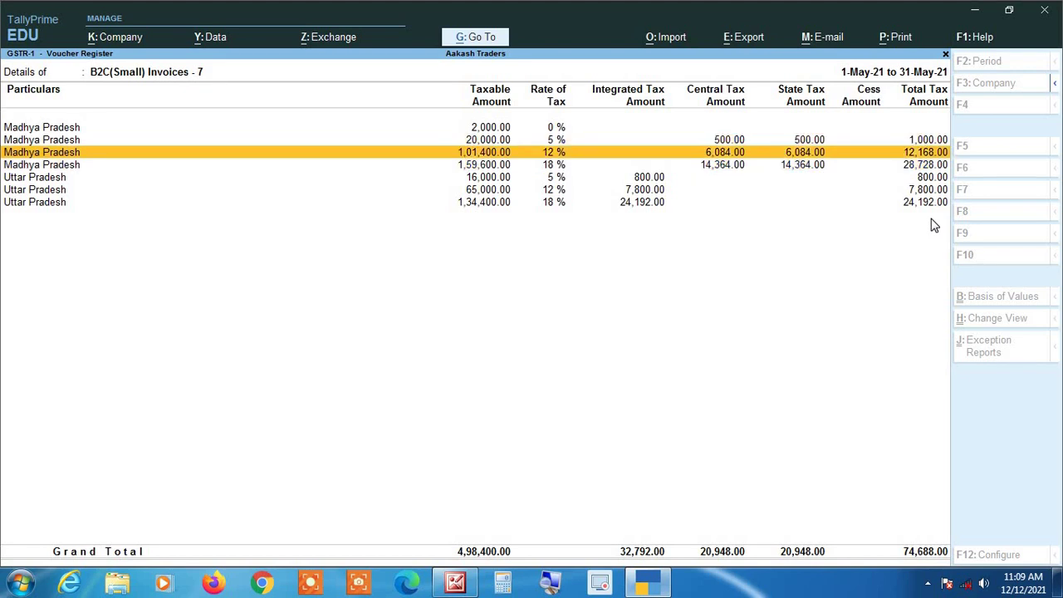
{"action": "key", "text": "Up"}
{"action": "key", "text": "Up"}
{"action": "key", "text": "Down"}
{"action": "key", "text": "Down"}
{"action": "key", "text": "Down"}
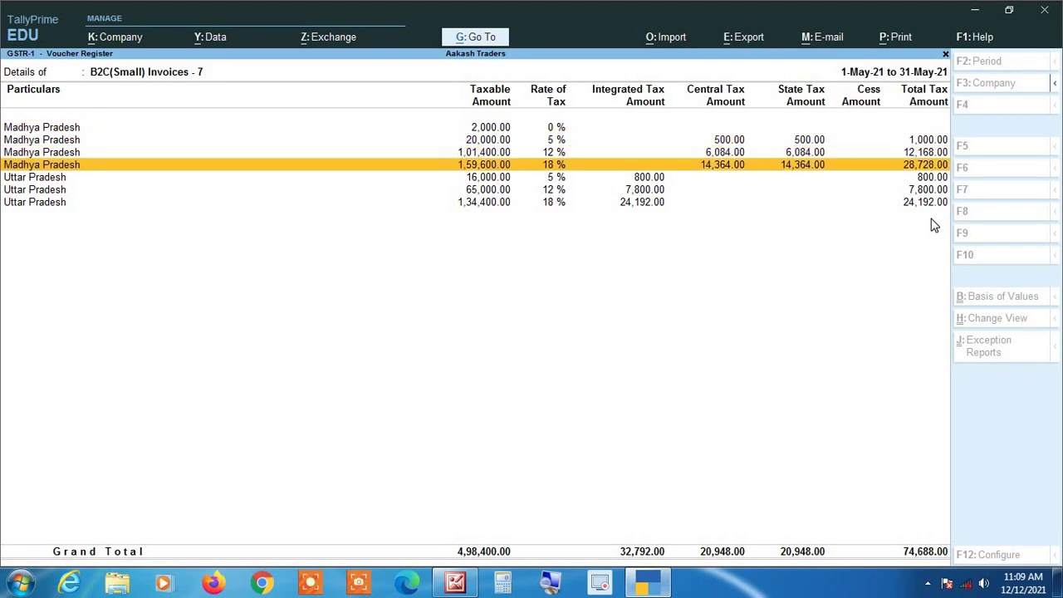
{"action": "key", "text": "Escape"}
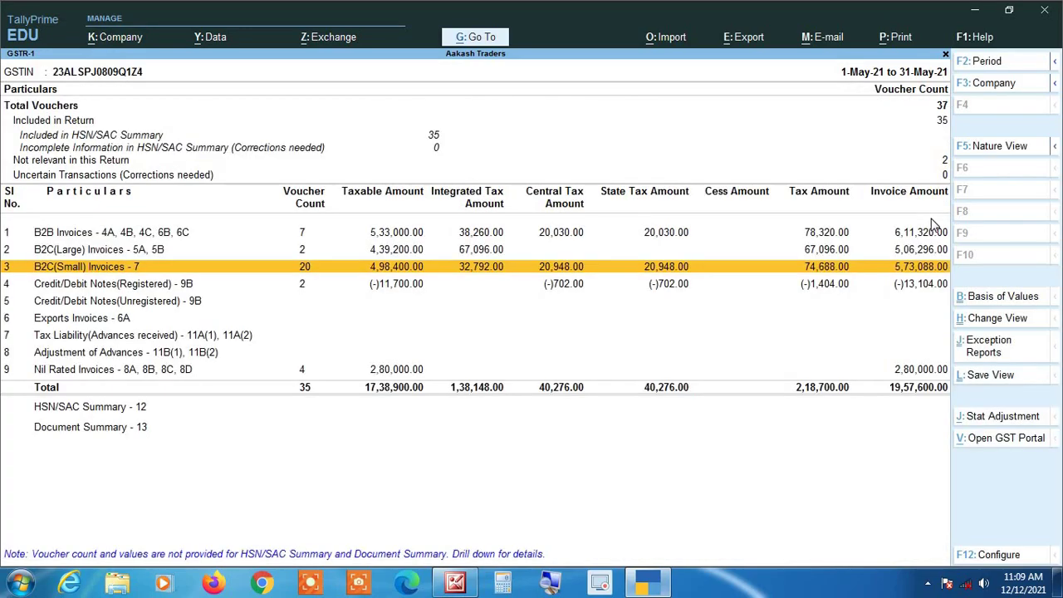
Step: Compare TallyPrime's Nil Rated Invoices - 8A, 8B, 8C, 8D row with the Nil Rated Supplies tile in Picture Manager
{"action": "key", "text": "alt+Tab"}
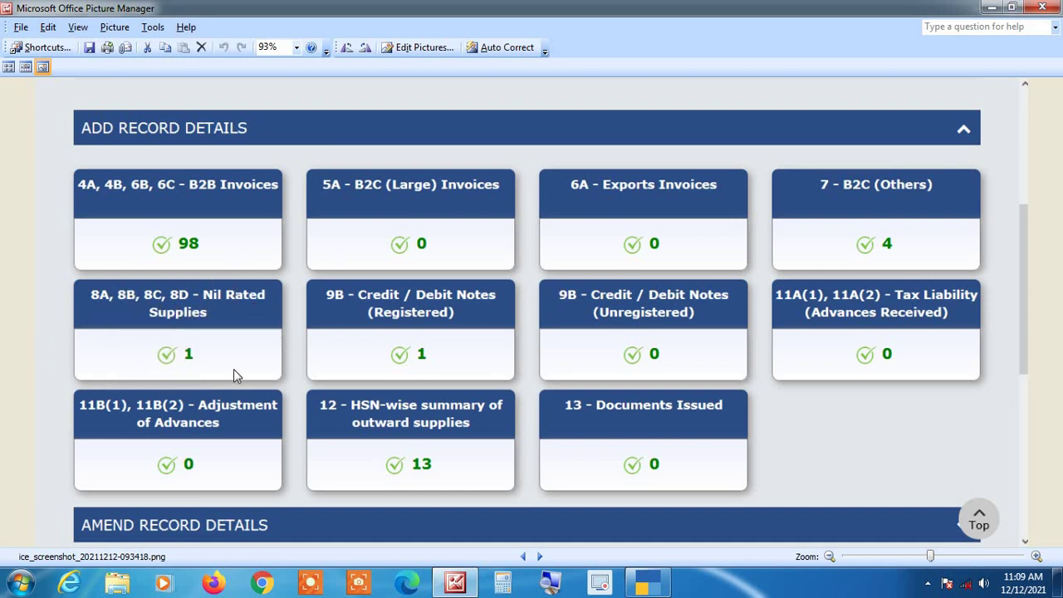
{"action": "key", "text": "alt+Tab"}
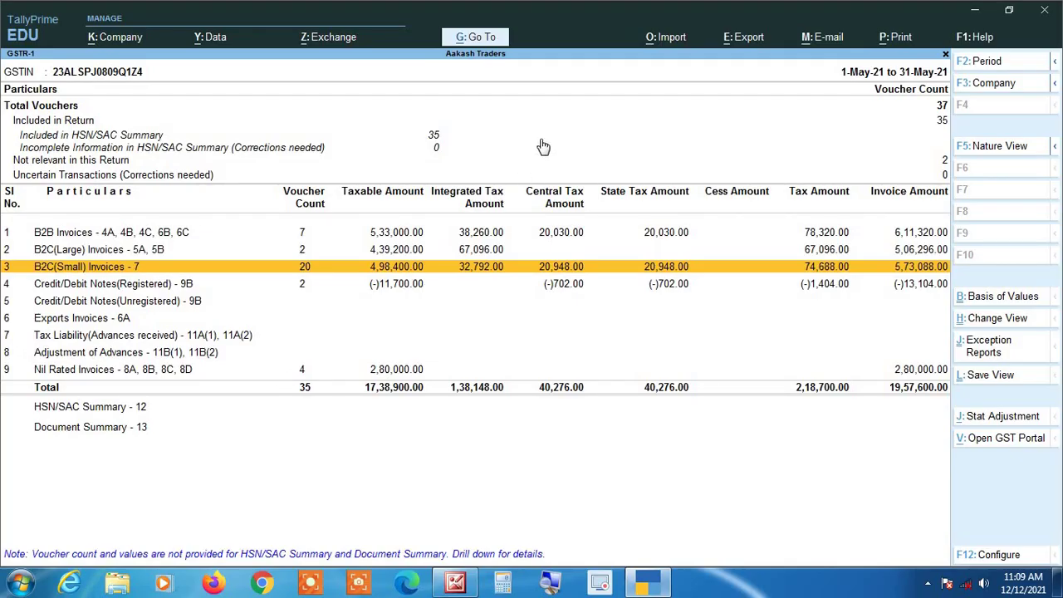
{"action": "key", "text": "Down"}
{"action": "key", "text": "Down"}
{"action": "key", "text": "Down"}
{"action": "key", "text": "Down"}
{"action": "key", "text": "Down"}
{"action": "key", "text": "Down"}
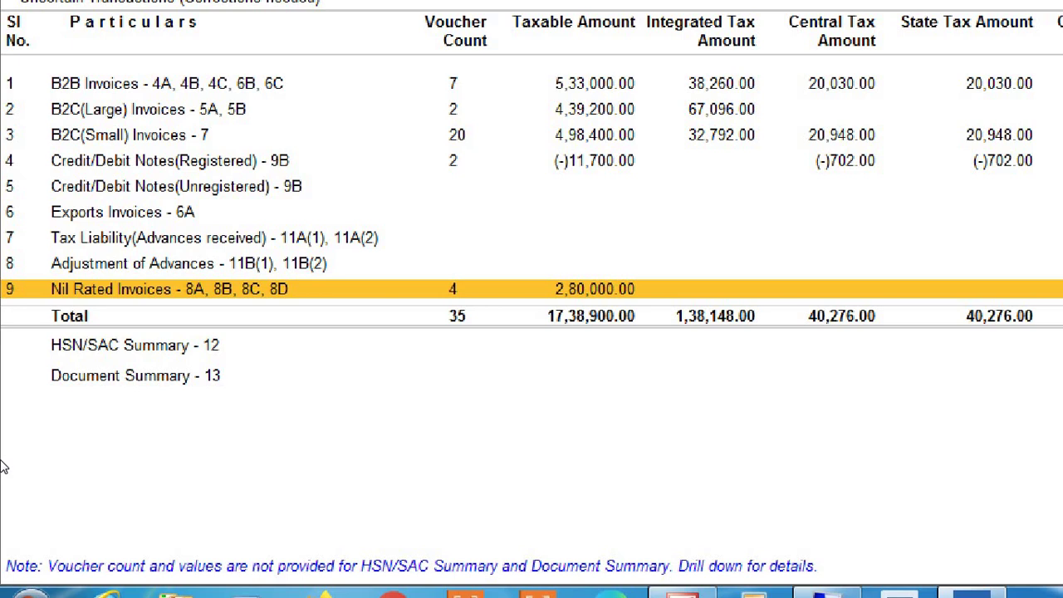
{"action": "key", "text": "alt+Tab"}
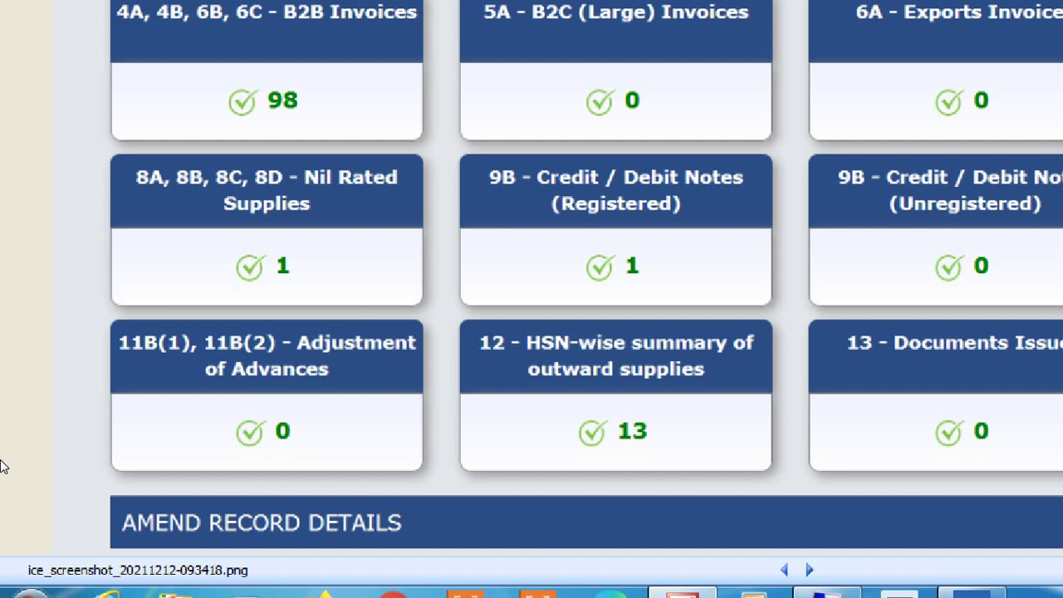
{"action": "key", "text": "alt+Tab"}
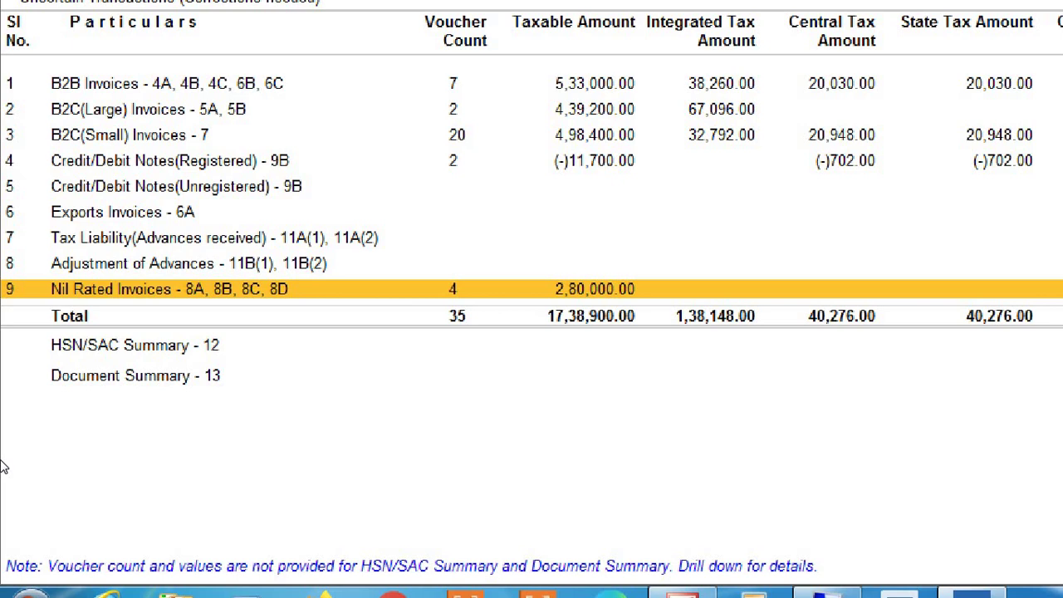
Step: Compare the Credit/Debit Notes(Registered) - 9B row in TallyPrime with the matching 9B Registered tile in Picture Manager
{"action": "key", "text": "alt+Tab"}
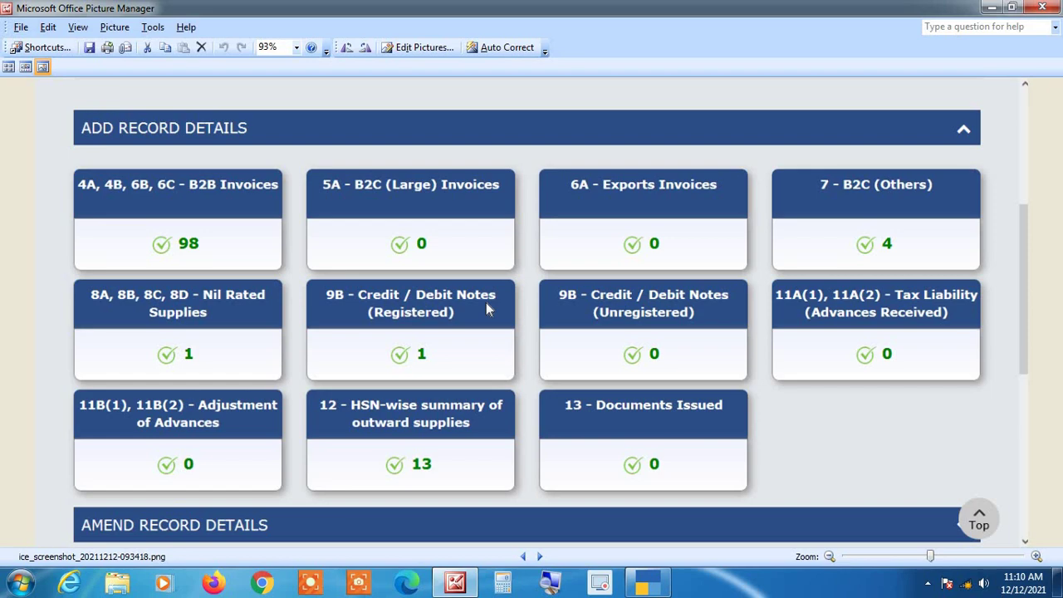
{"action": "key", "text": "alt+Tab"}
{"action": "key", "text": "Up"}
{"action": "key", "text": "Up"}
{"action": "key", "text": "Up"}
{"action": "key", "text": "Up"}
{"action": "key", "text": "Up"}
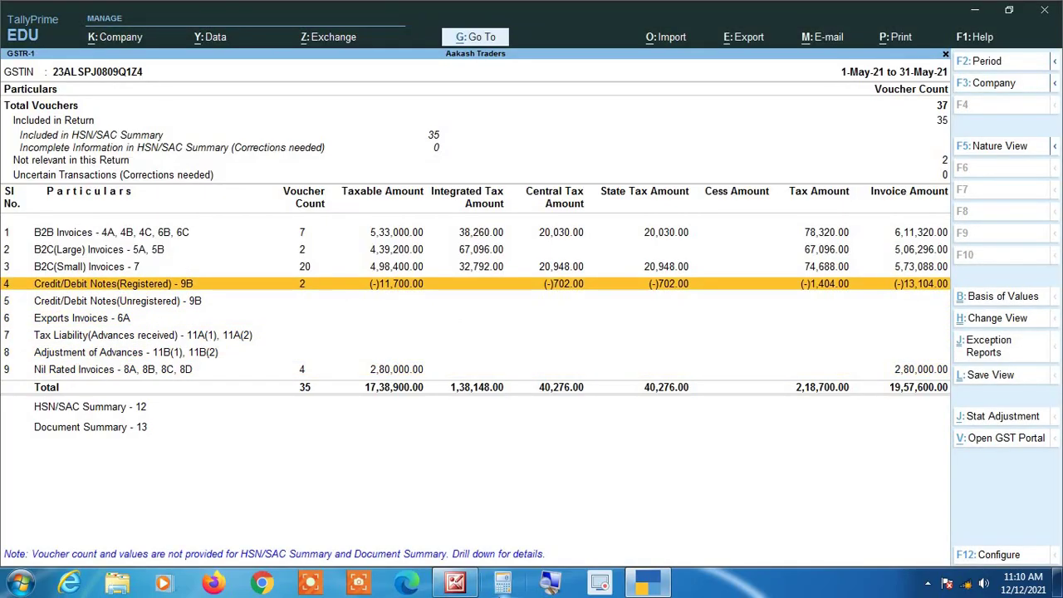
{"action": "left_click", "coordinate": [553, 584]}
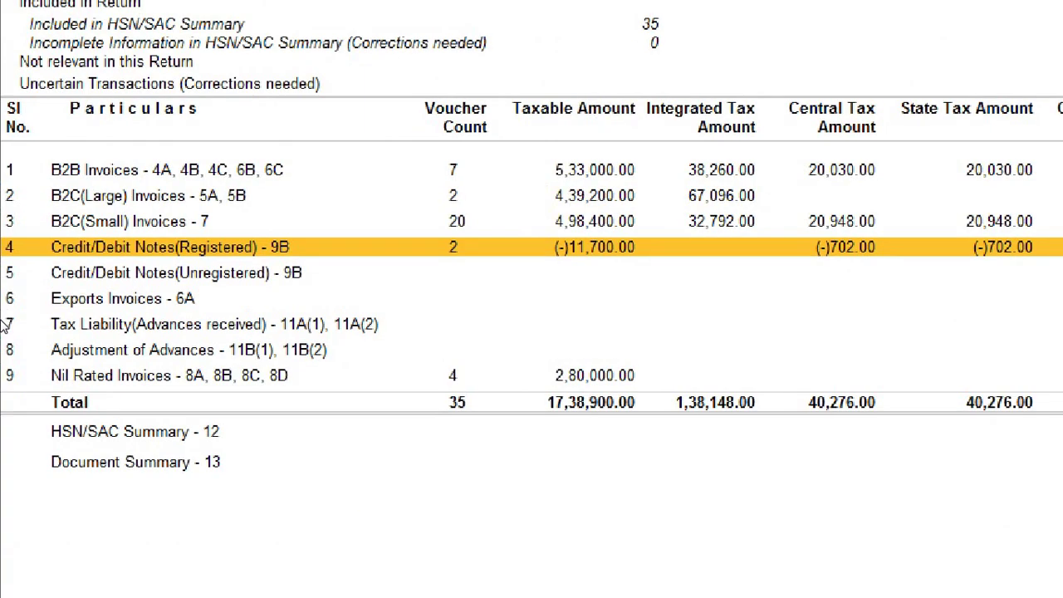
{"action": "key", "text": "super+Escape"}
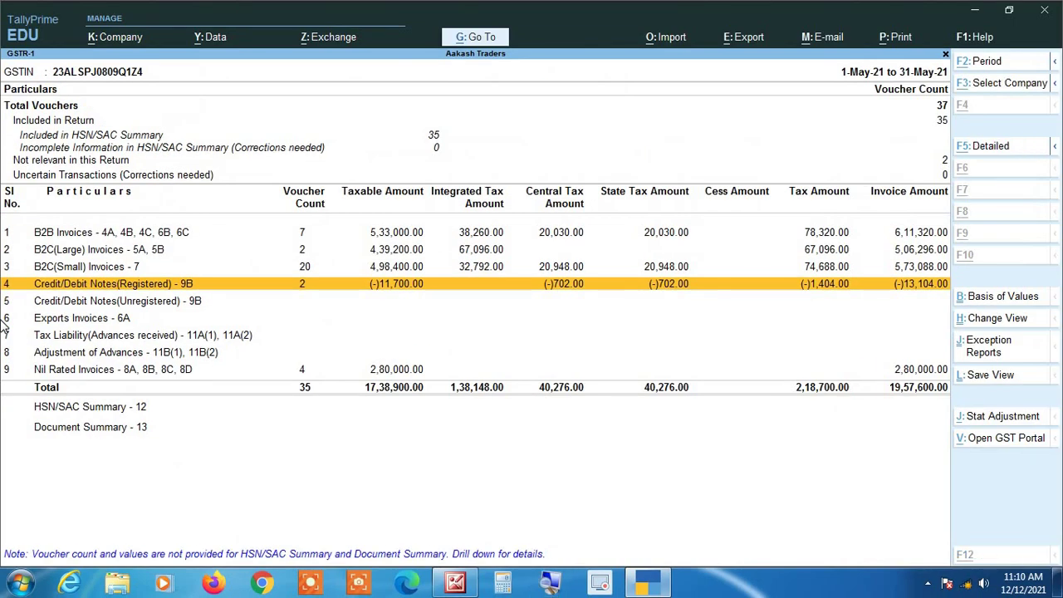
{"action": "key", "text": "alt+Tab"}
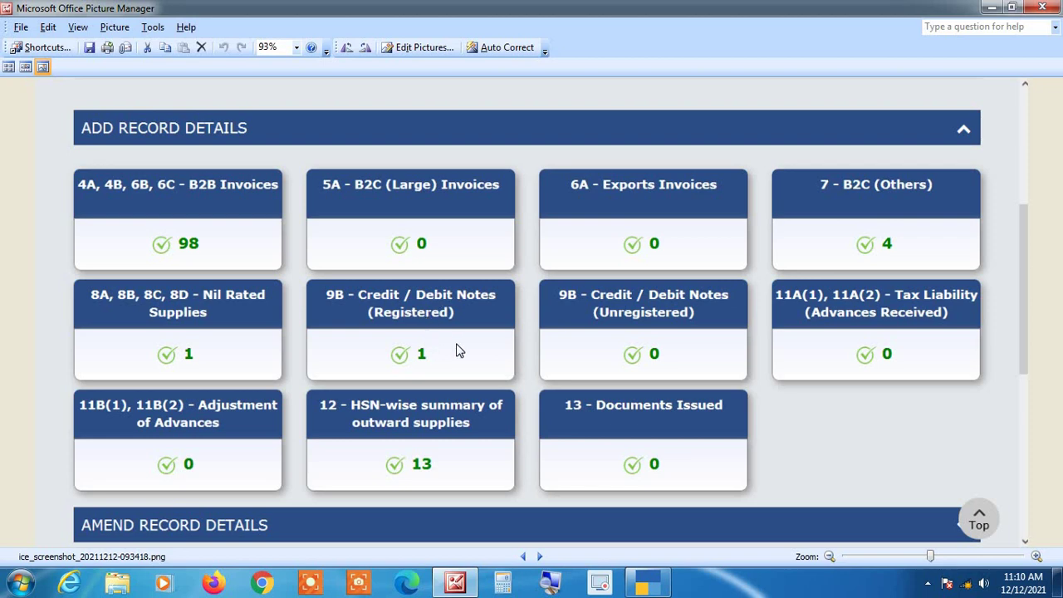
{"action": "key", "text": "alt+Tab"}
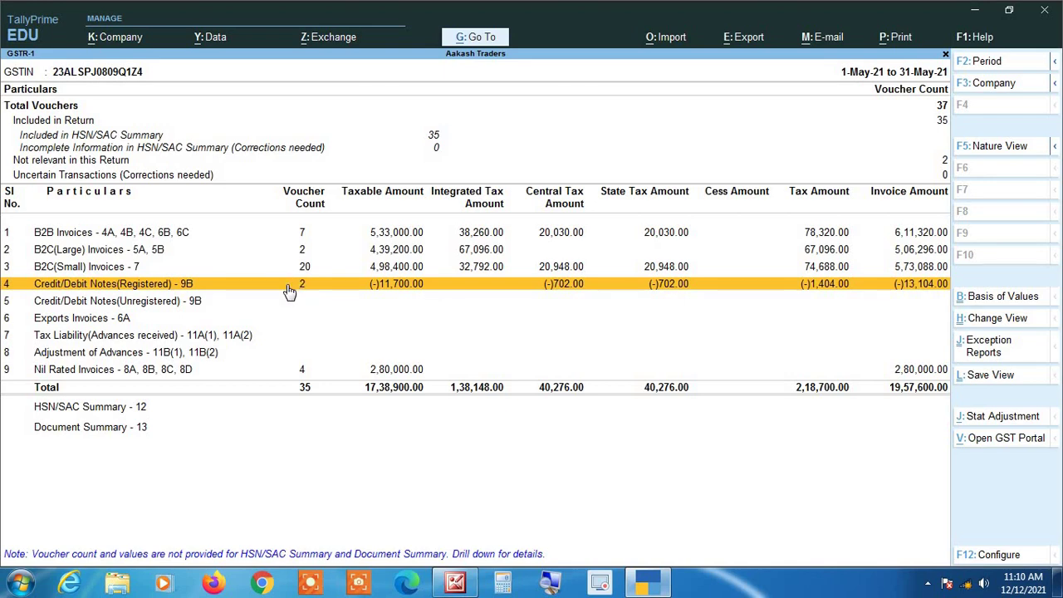
Step: Check TallyPrime's B2C(Large) and Credit/Debit Notes(Unregistered) - 9B rows against Picture Manager's 9B Unregistered tile, ending in the portal screenshot
{"action": "key", "text": "alt+Tab"}
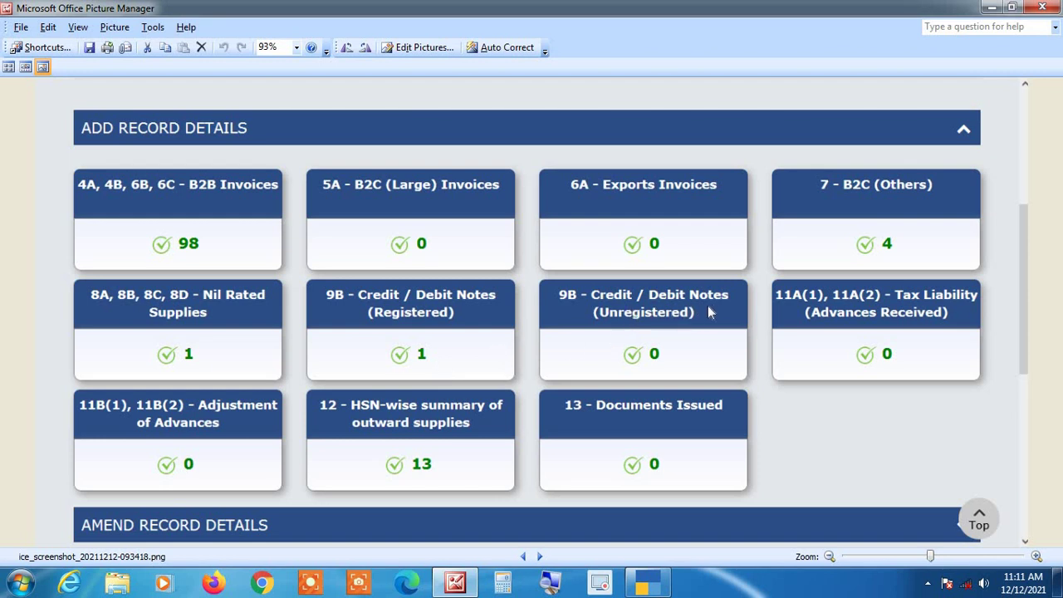
{"action": "key", "text": "alt+Tab"}
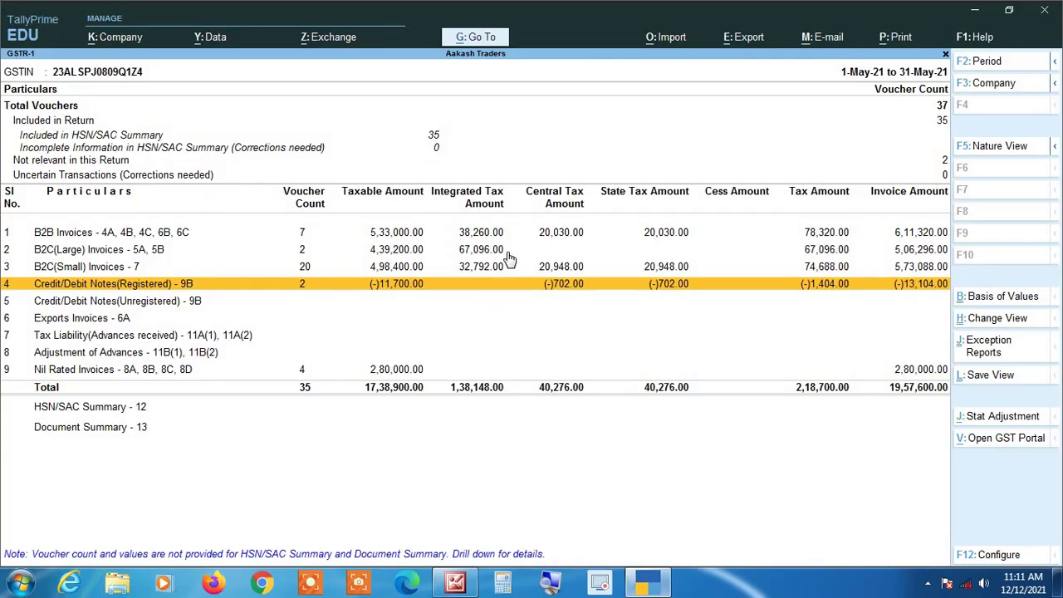
{"action": "key", "text": "Up"}
{"action": "key", "text": "Up"}
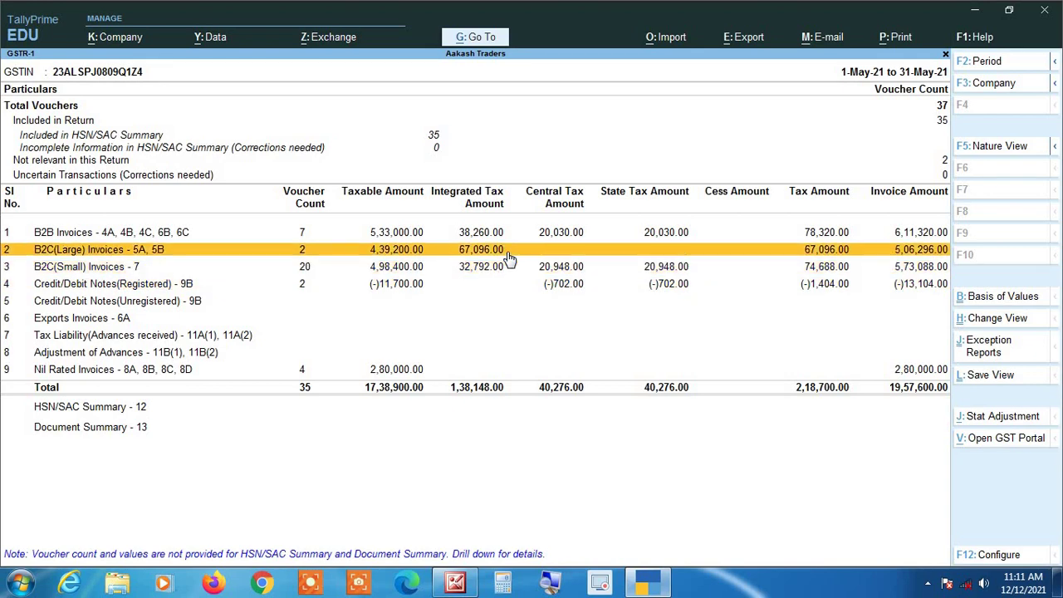
{"action": "key", "text": "alt+Tab"}
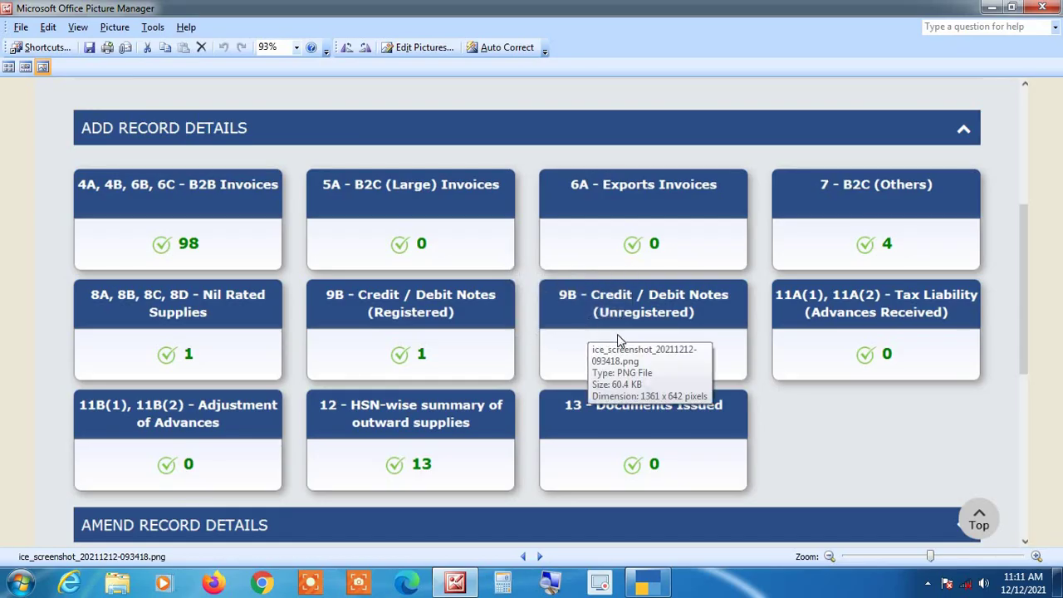
{"action": "key", "text": "alt+Tab"}
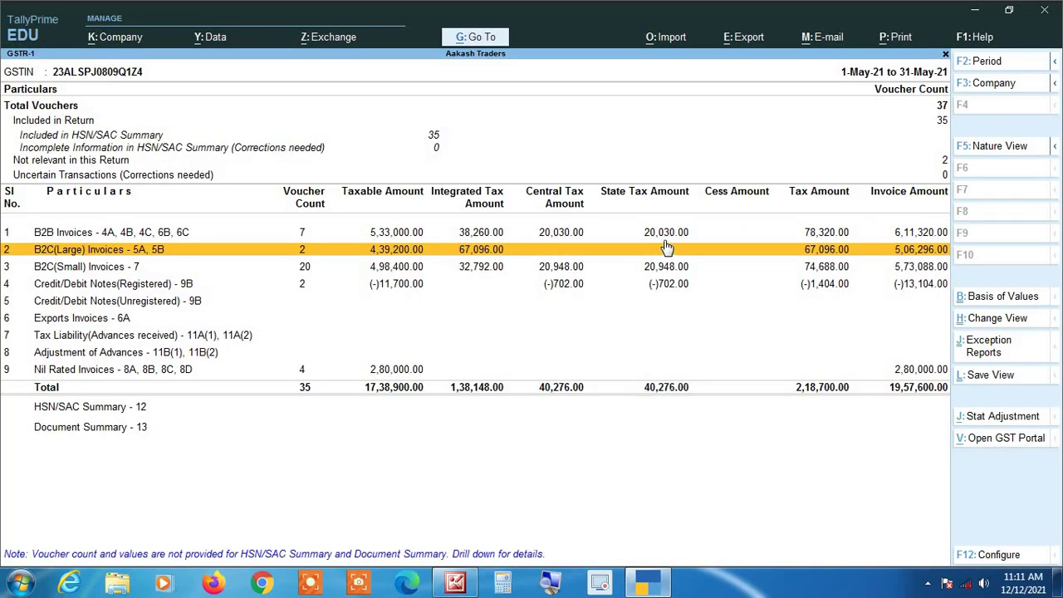
{"action": "key", "text": "Down"}
{"action": "key", "text": "Down"}
{"action": "key", "text": "Down"}
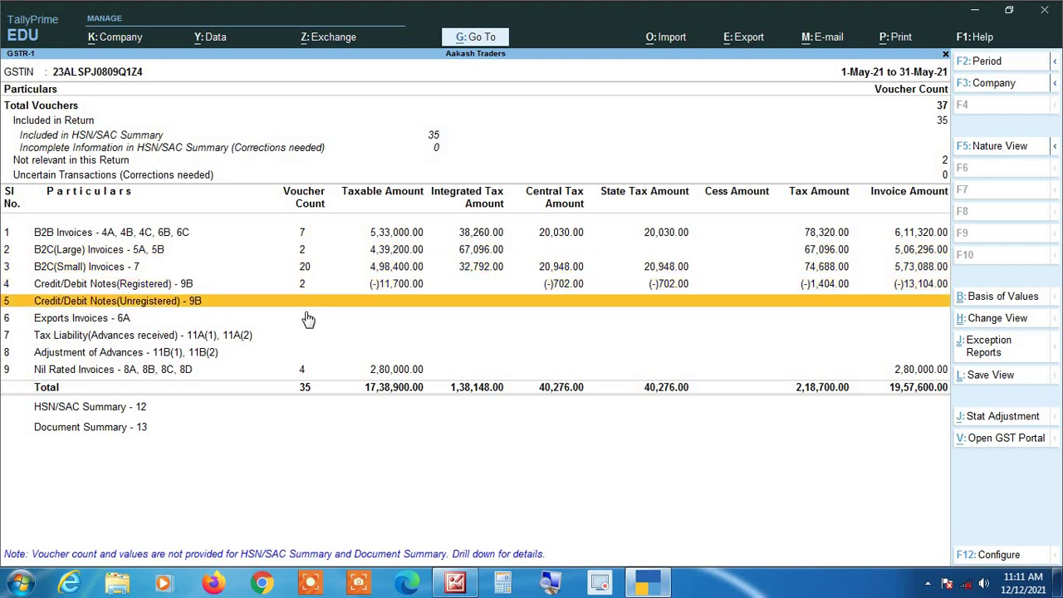
{"action": "key", "text": "alt"}
{"action": "key", "text": "alt+Tab"}
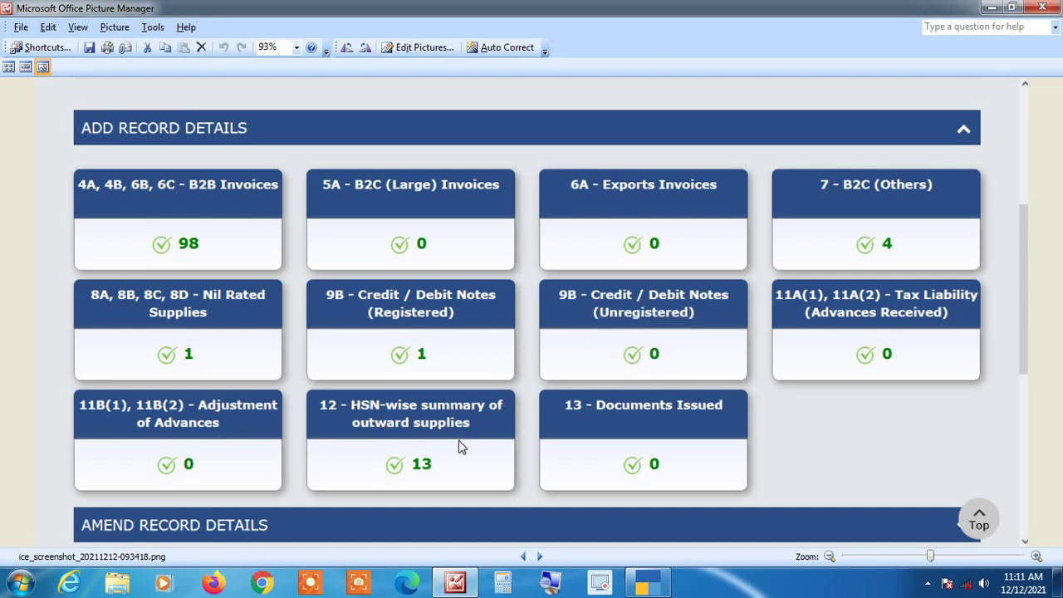
Step: Switch to TallyPrime, open the HSN/SAC Summary - 12 drill-down of the GSTR-1 report, and go through its HSN codes to 2501
{"action": "key", "text": "alt+Tab"}
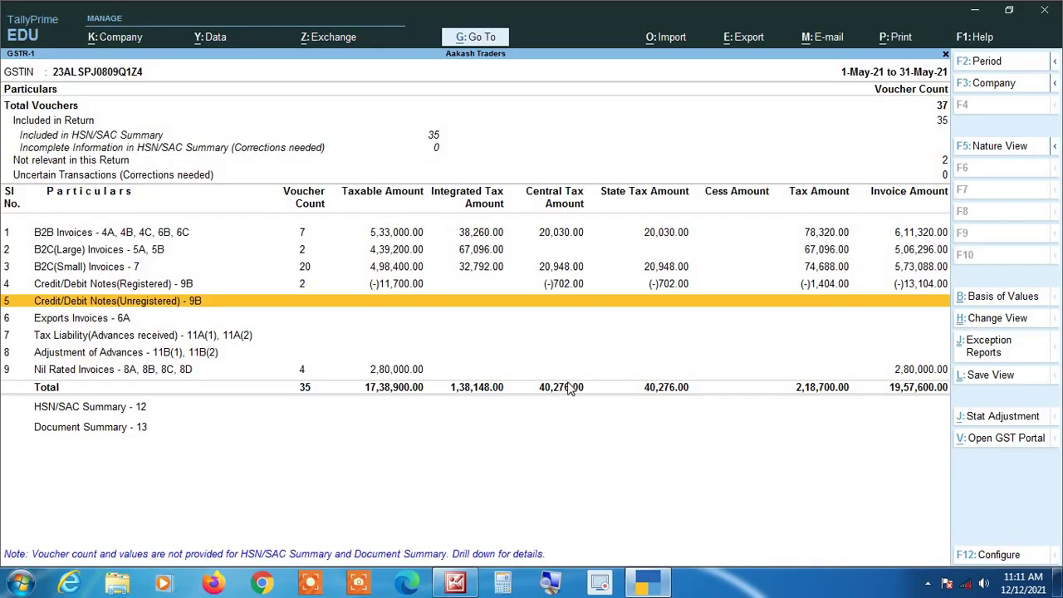
{"action": "key", "text": "Down"}
{"action": "key", "text": "Down"}
{"action": "key", "text": "Down"}
{"action": "key", "text": "Down"}
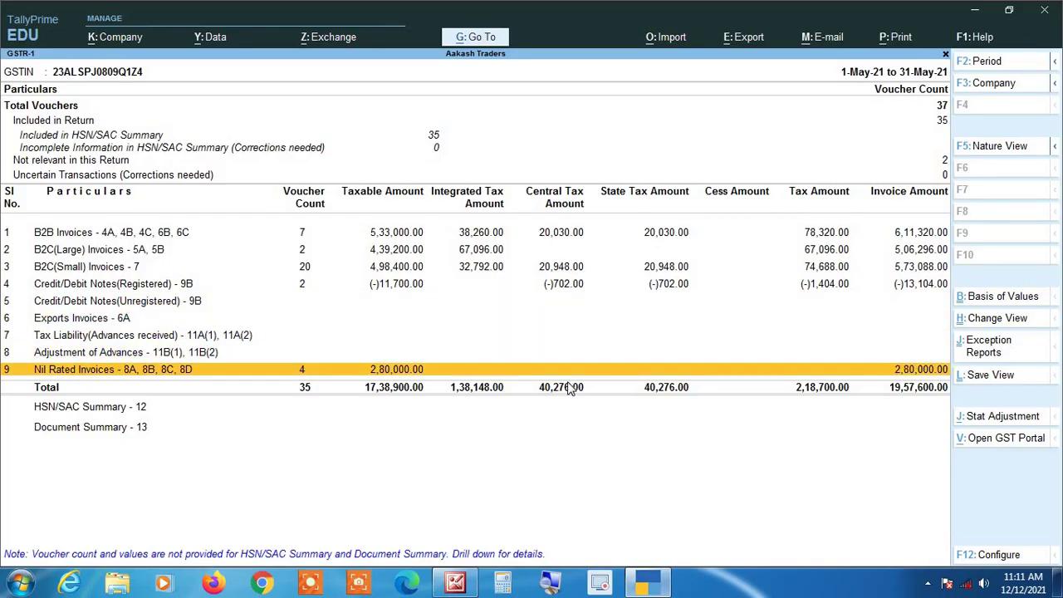
{"action": "key", "text": "Return"}
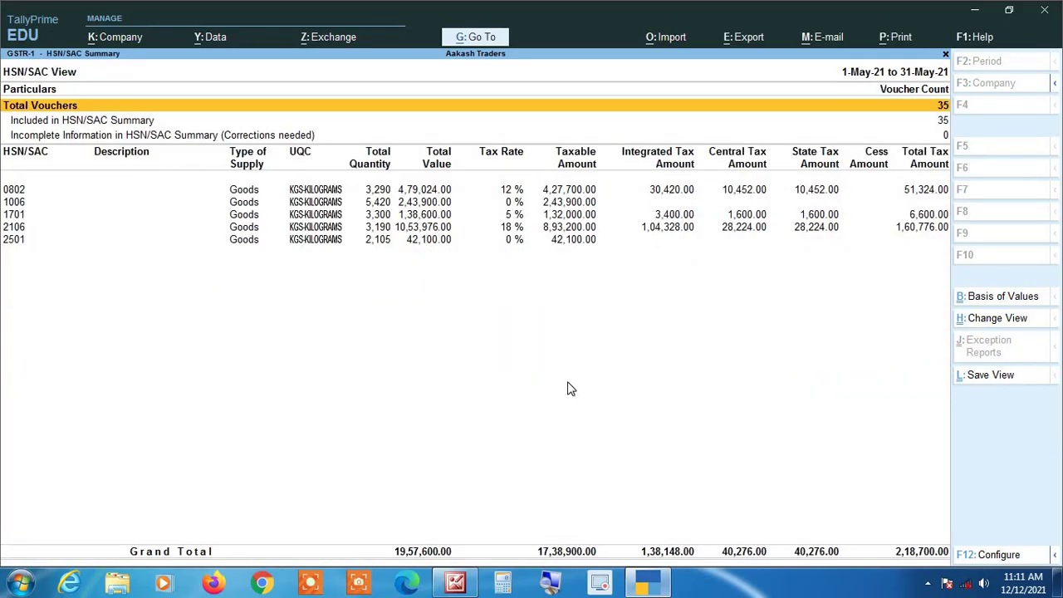
{"action": "key", "text": "Down"}
{"action": "key", "text": "Down"}
{"action": "key", "text": "Down"}
{"action": "key", "text": "Down"}
{"action": "key", "text": "Down"}
{"action": "key", "text": "Down"}
{"action": "key", "text": "Down"}
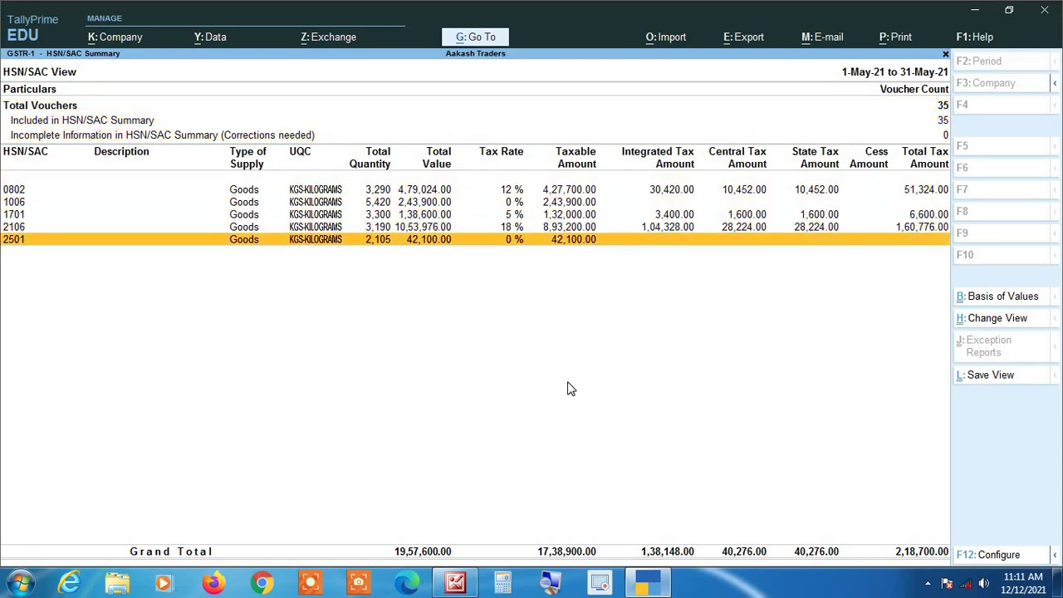
Step: Compare TallyPrime's HSN/SAC Summary with the 12 - HSN-wise summary of outward supplies tile in Picture Manager, returning TallyPrime to the GSTR-1 summary
{"action": "key", "text": "alt+Tab"}
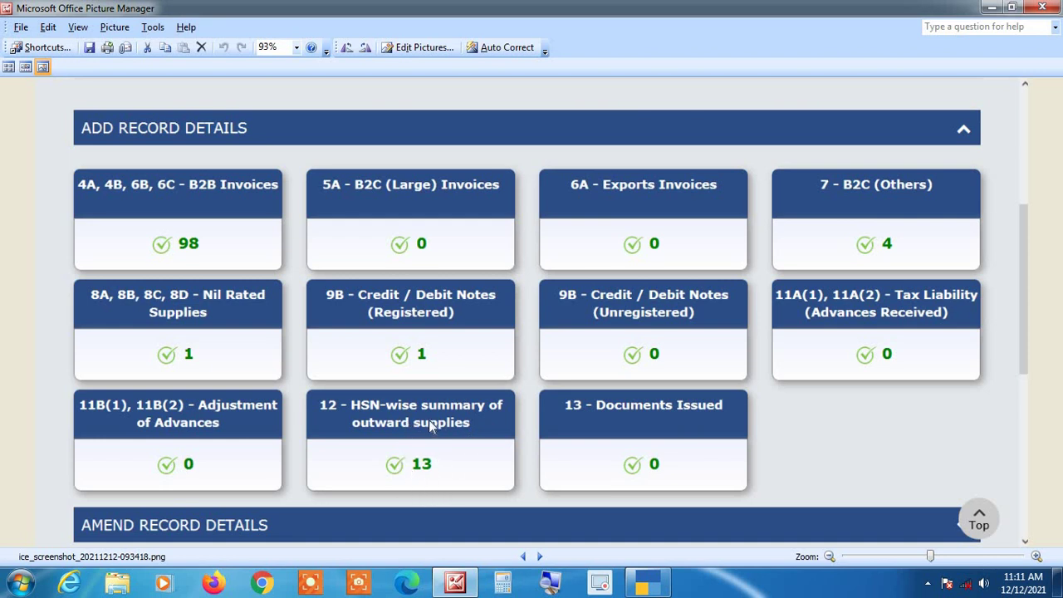
{"action": "key", "text": "alt+Tab"}
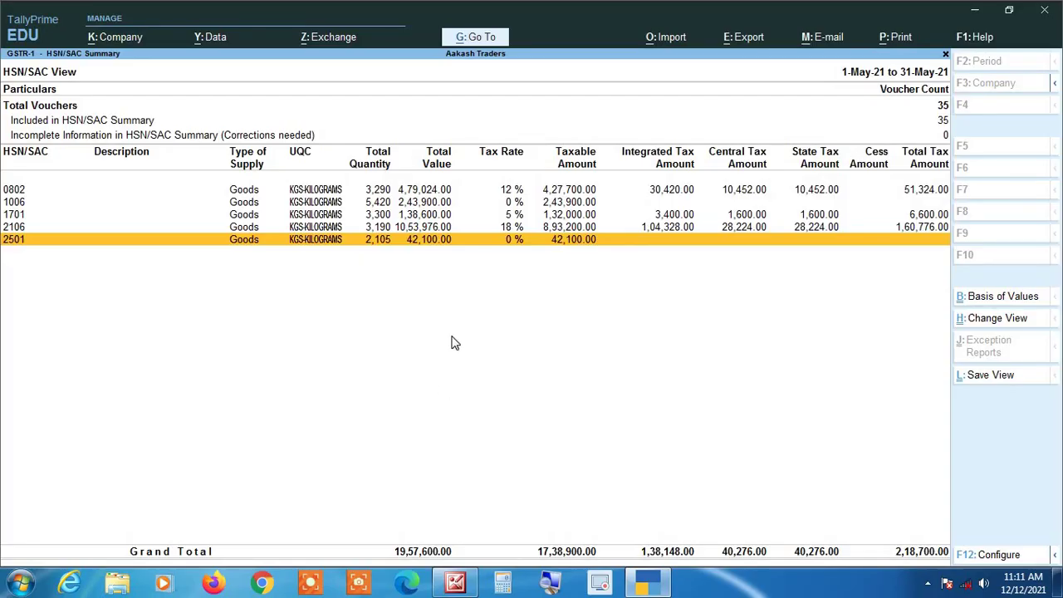
{"action": "key", "text": "Escape"}
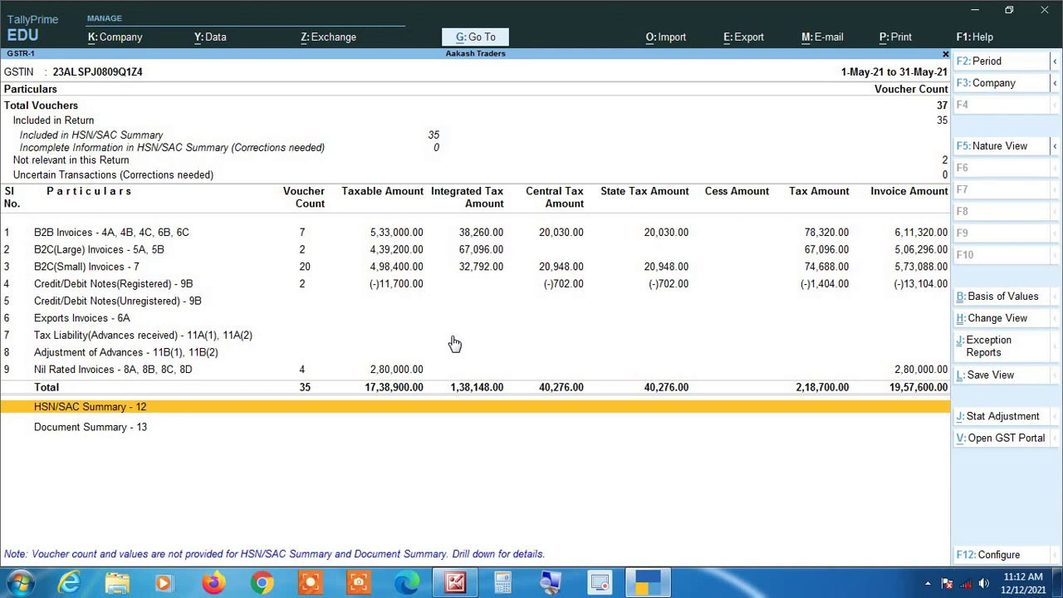
{"action": "key", "text": "Return"}
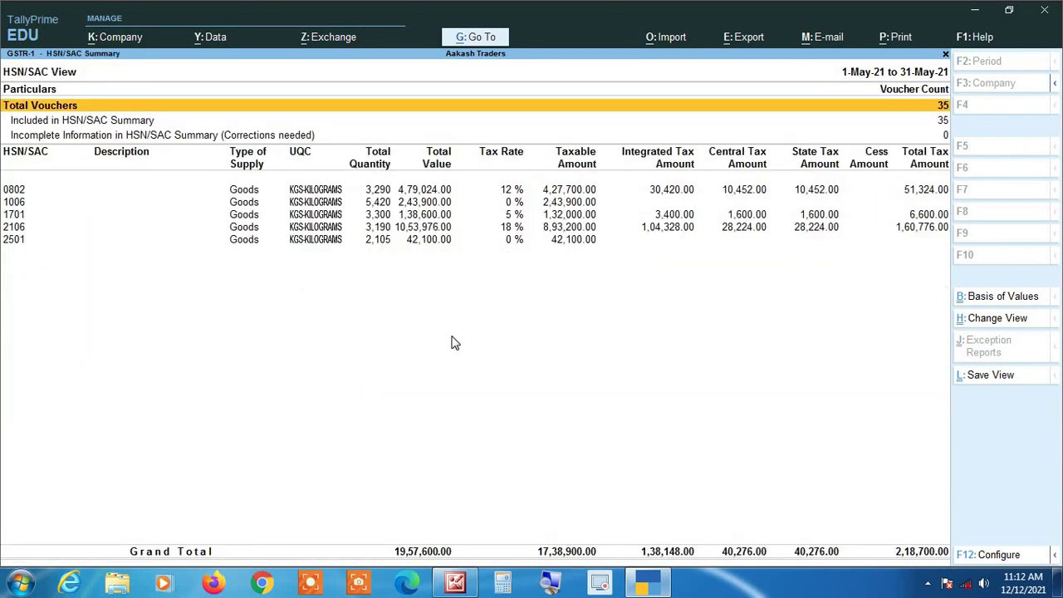
{"action": "key", "text": "Escape"}
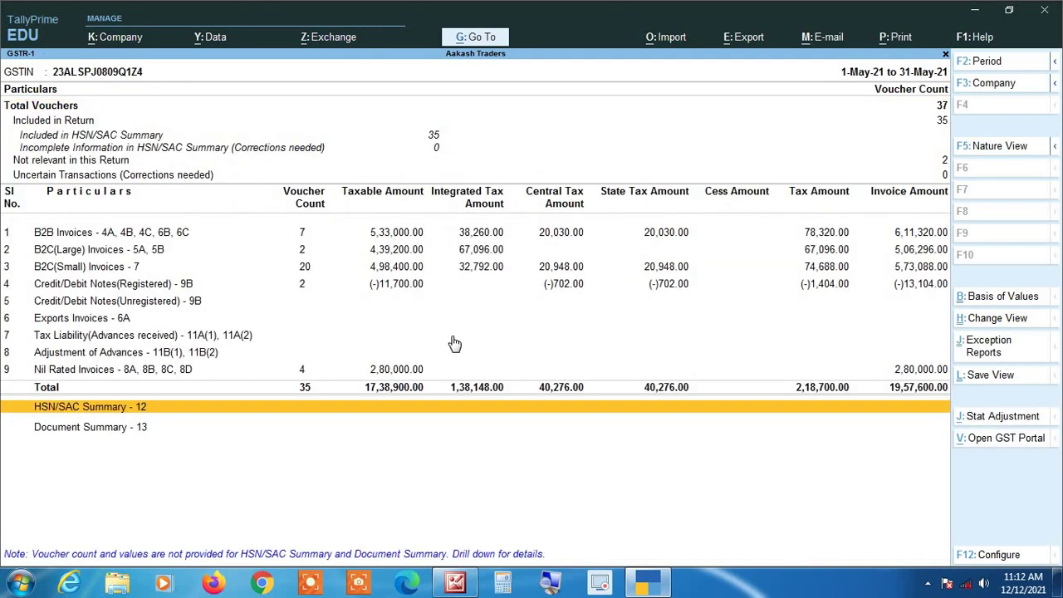
{"action": "key", "text": "alt+Tab"}
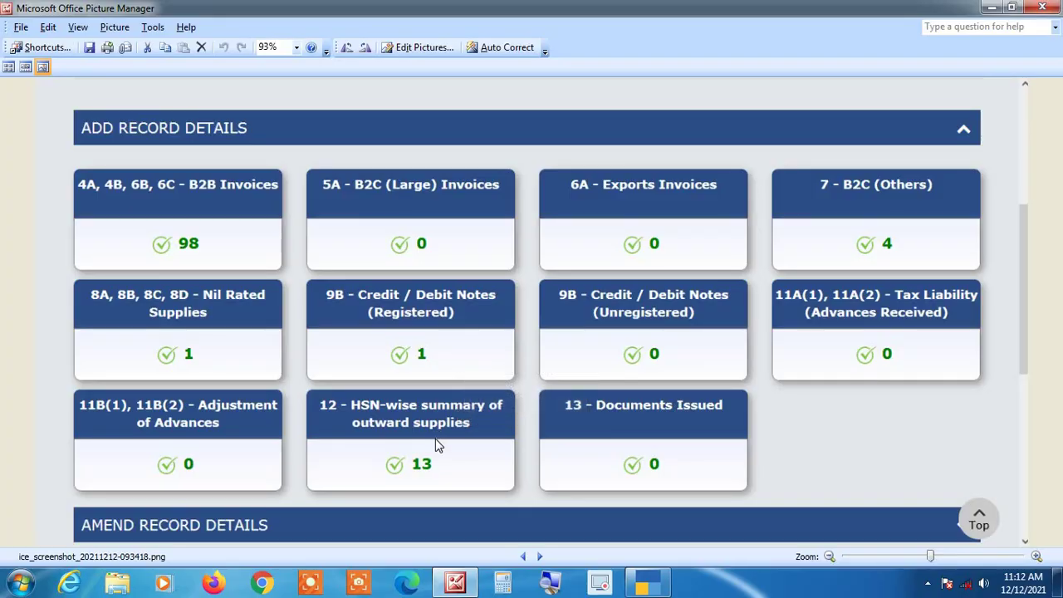
Step: Magnify the Document Summary - 13 row in TallyPrime, restore the normal view, and check it against the portal screenshot in Picture Manager
{"action": "key", "text": "alt+Tab"}
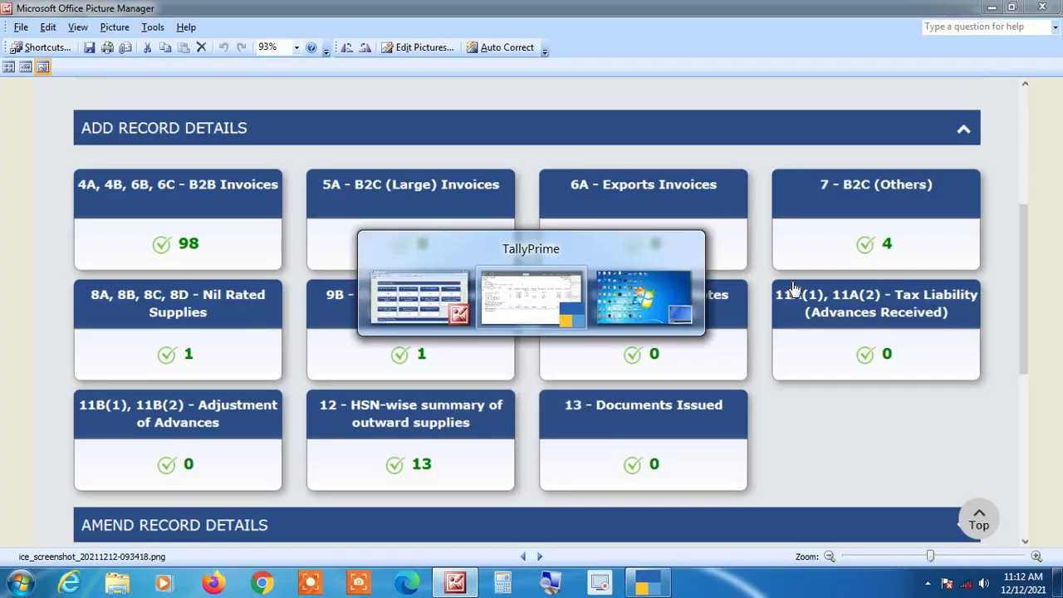
{"action": "key", "text": "Down"}
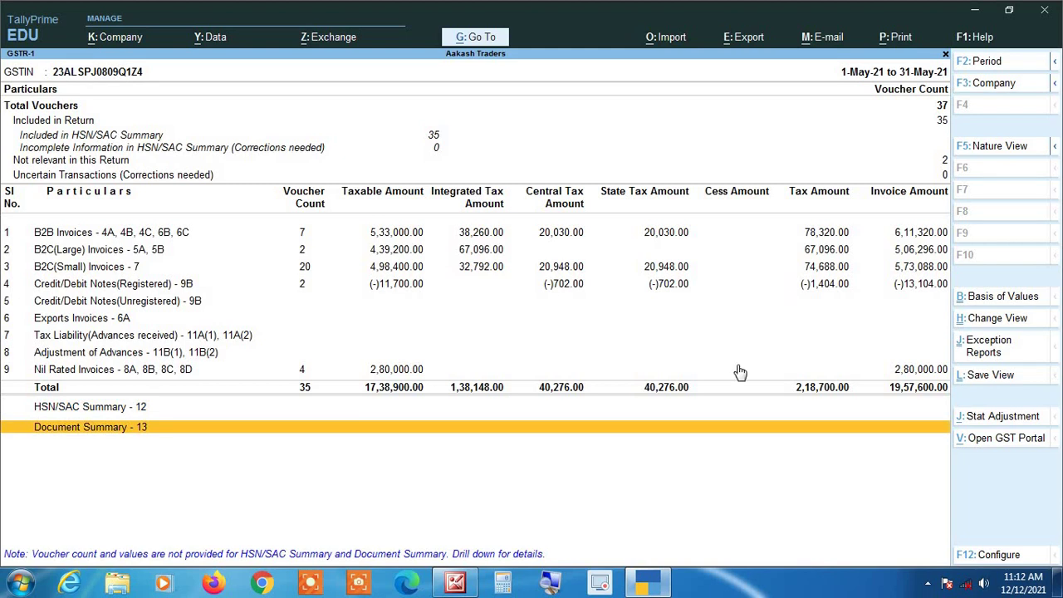
{"action": "left_click", "coordinate": [552, 584]}
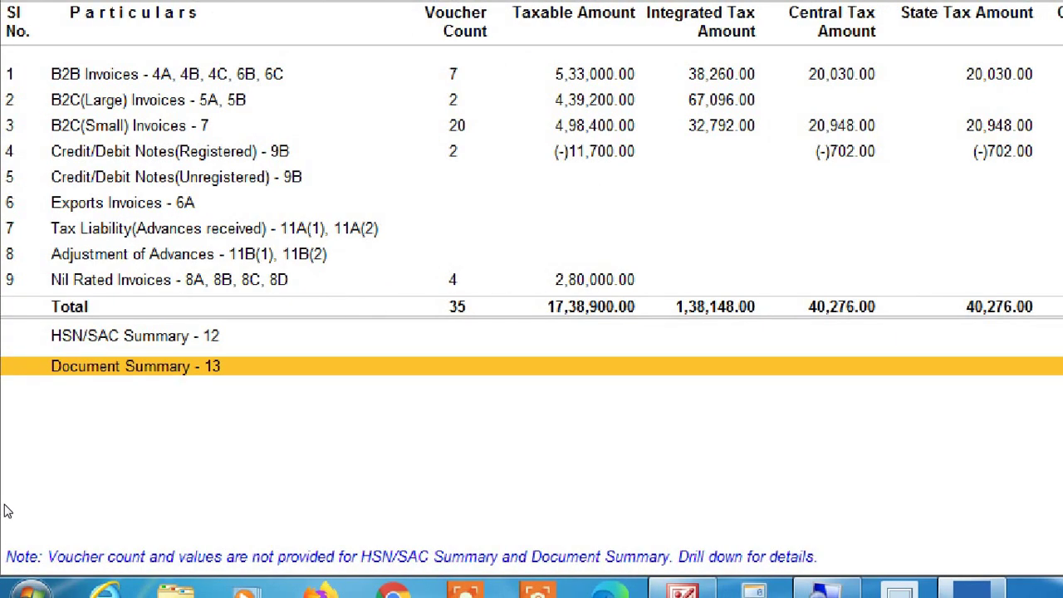
{"action": "key", "text": "super"}
{"action": "key", "text": "Escape"}
{"action": "key", "text": "super+Escape"}
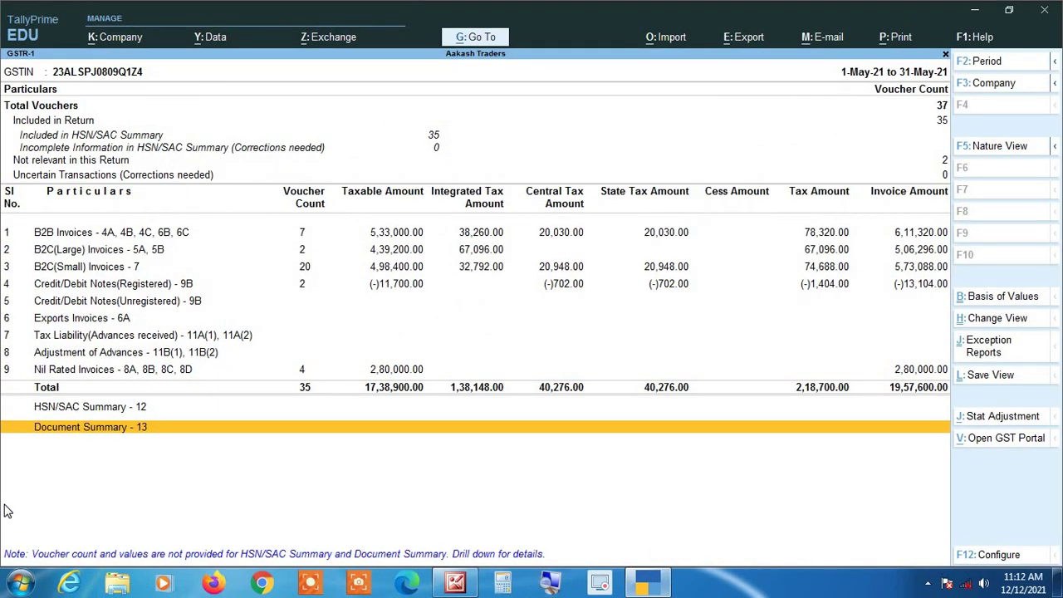
{"action": "key", "text": "alt+Tab"}
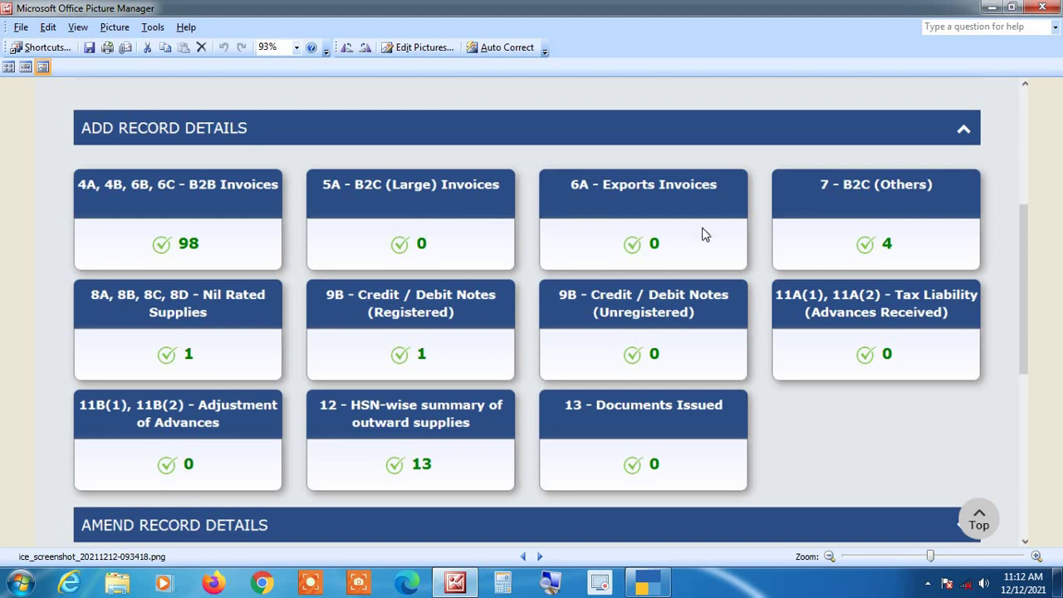
Step: Switch to TallyPrime and review the GSTR-1 summary rows from Document Summary up to B2B Invoices and back down to Credit/Debit Notes(Registered)
{"action": "key", "text": "alt+Tab"}
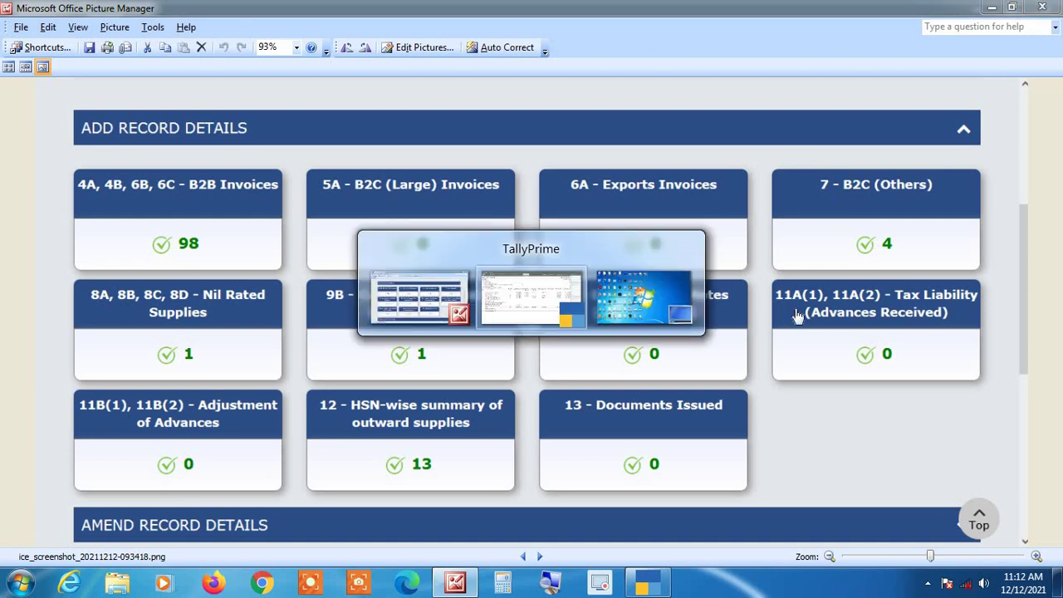
{"action": "key", "text": "Up"}
{"action": "key", "text": "Up"}
{"action": "key", "text": "Up"}
{"action": "key", "text": "Up"}
{"action": "key", "text": "Up"}
{"action": "key", "text": "Up"}
{"action": "key", "text": "Up"}
{"action": "key", "text": "Up"}
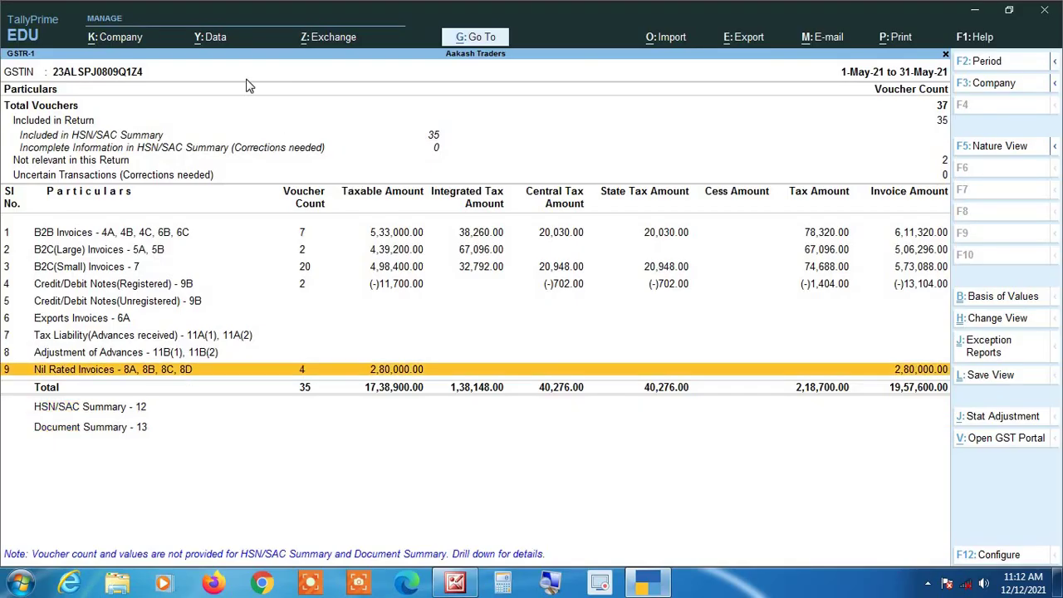
{"action": "key", "text": "Up"}
{"action": "key", "text": "Up"}
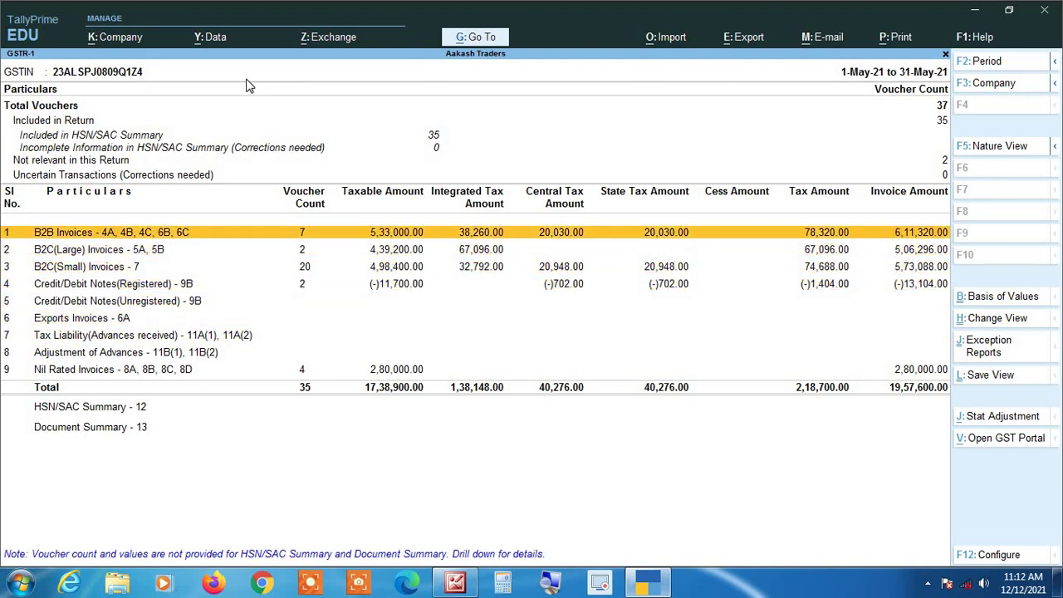
{"action": "key", "text": "Down"}
{"action": "key", "text": "Down"}
{"action": "key", "text": "Down"}
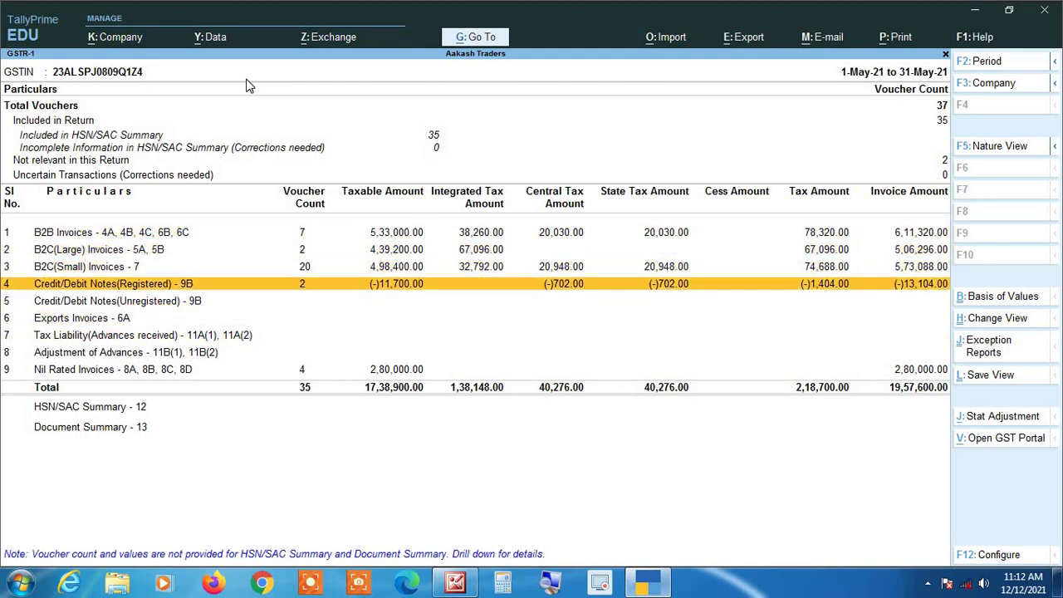